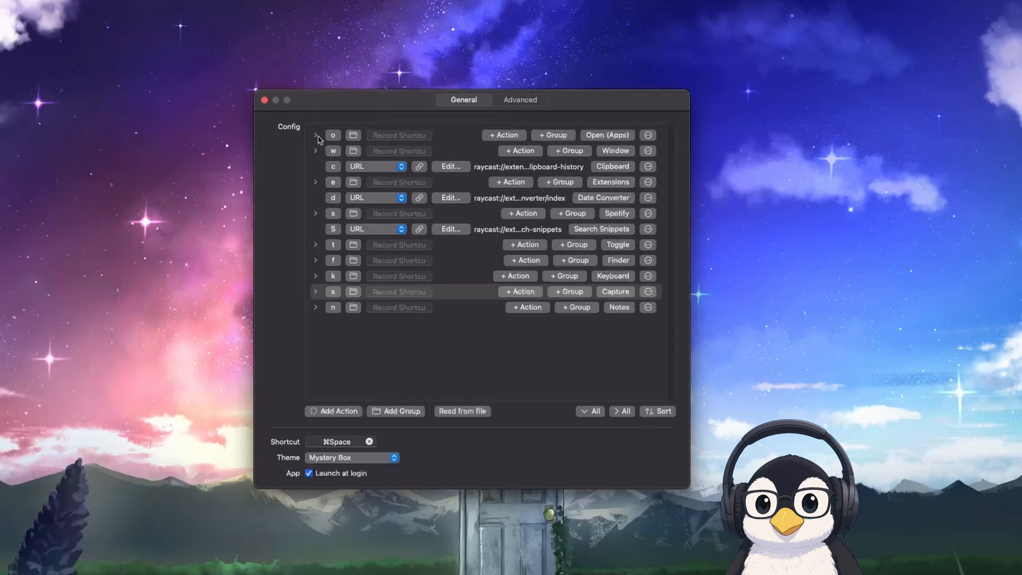
Expand the Open (Apps) group and launch WezTerm through its leader shortcut
click(315, 135)
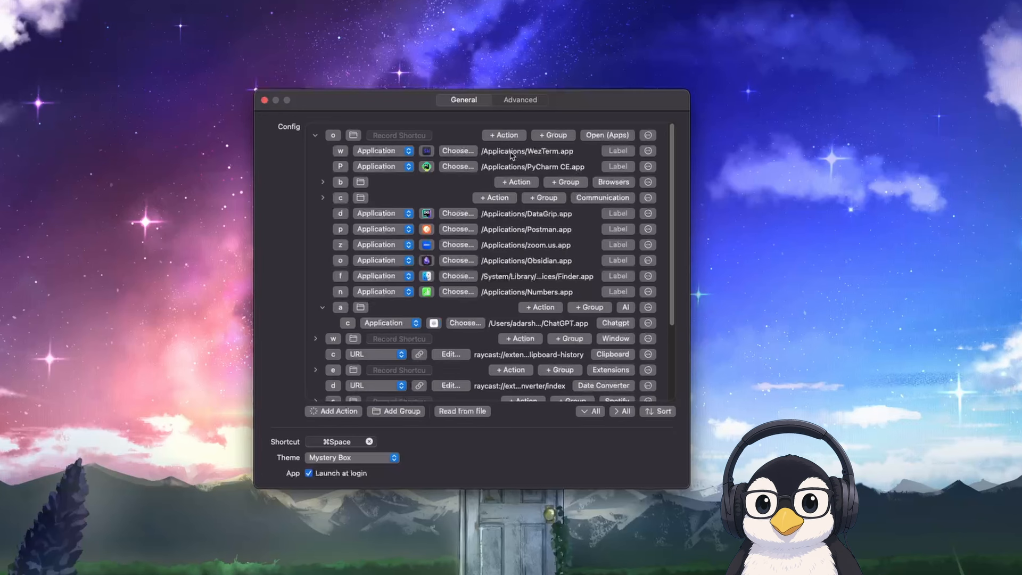
key(super+space)
key(o)
key(w)
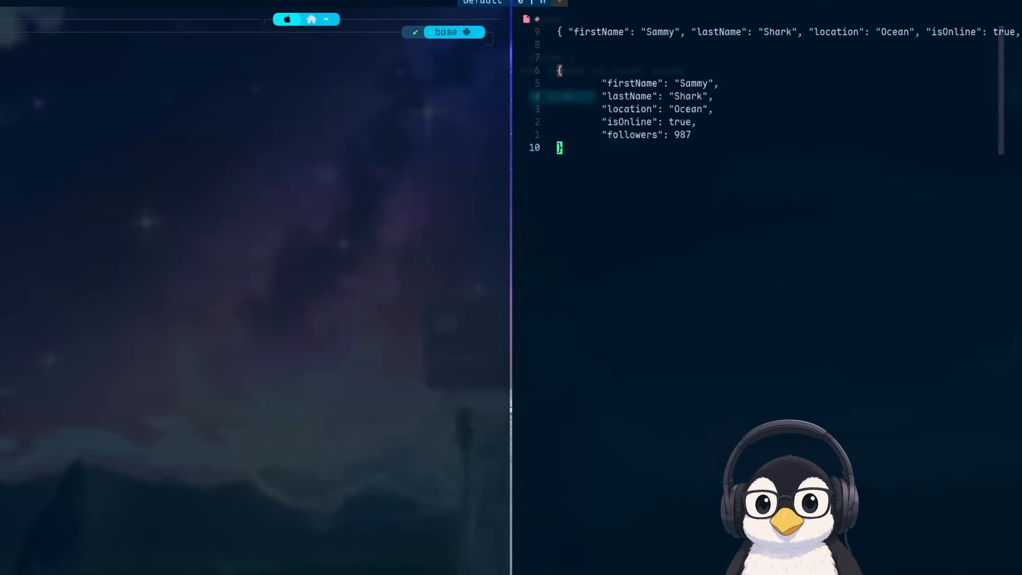
Shift focus back and forth between the neighbouring terminal panes, and return to the workspace with the shortcut settings
key(ctrl+h)
key(alt+h)
key(alt+l)
key(alt+h)
key(alt+l)
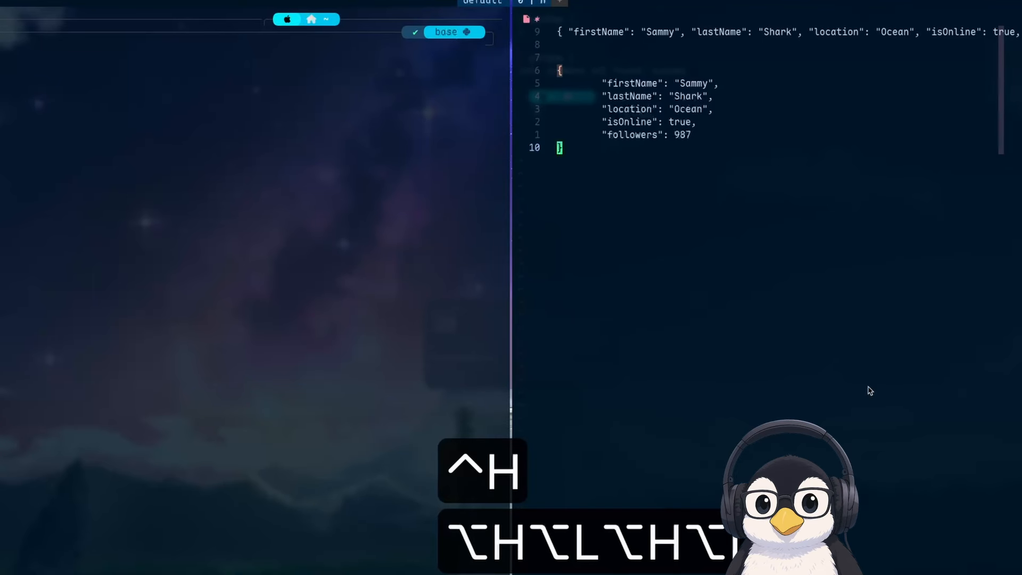
key(alt+a)
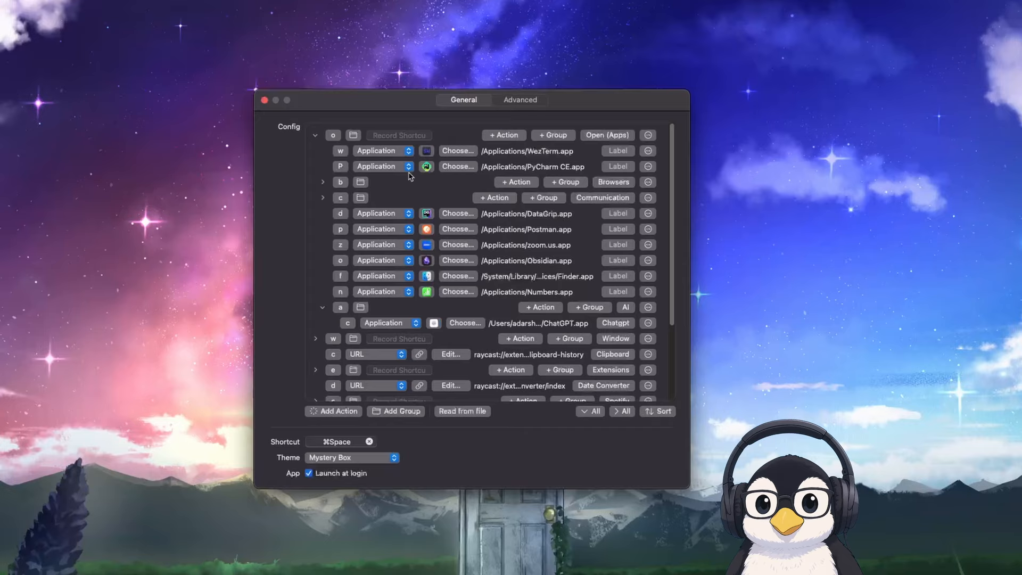
Expand the Browsers group and launch Safari through its leader shortcut
click(321, 182)
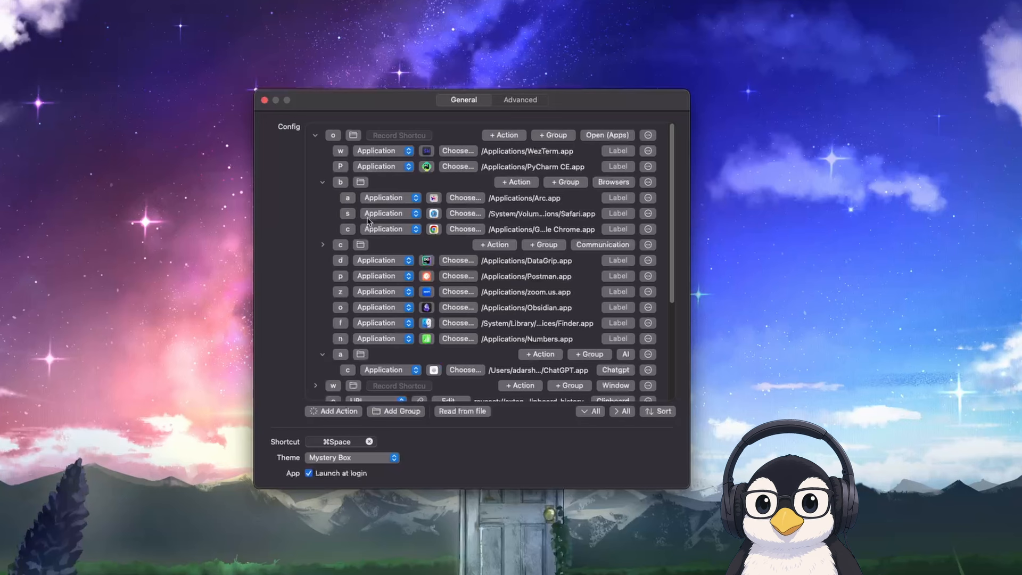
key(super+space)
key(o)
key(b)
key(s)
Search for Safari in Raycast with the text "saf"
key(alt+space)
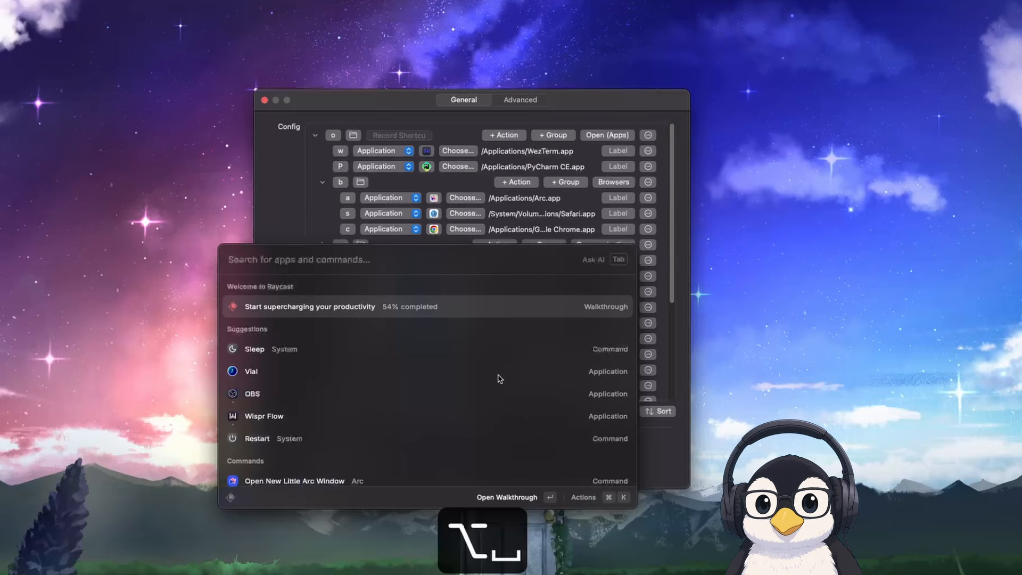
text(s)
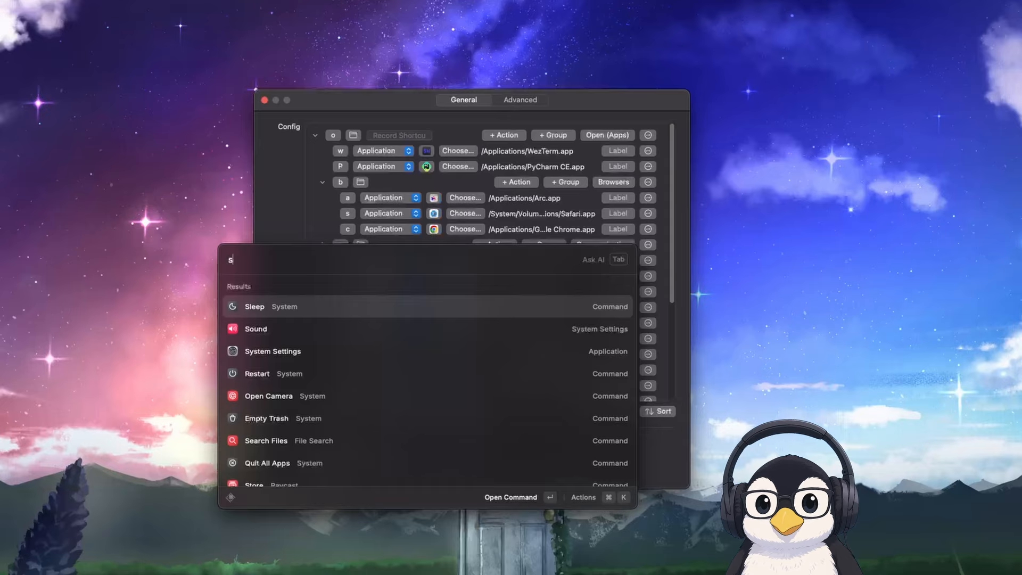
text(a)
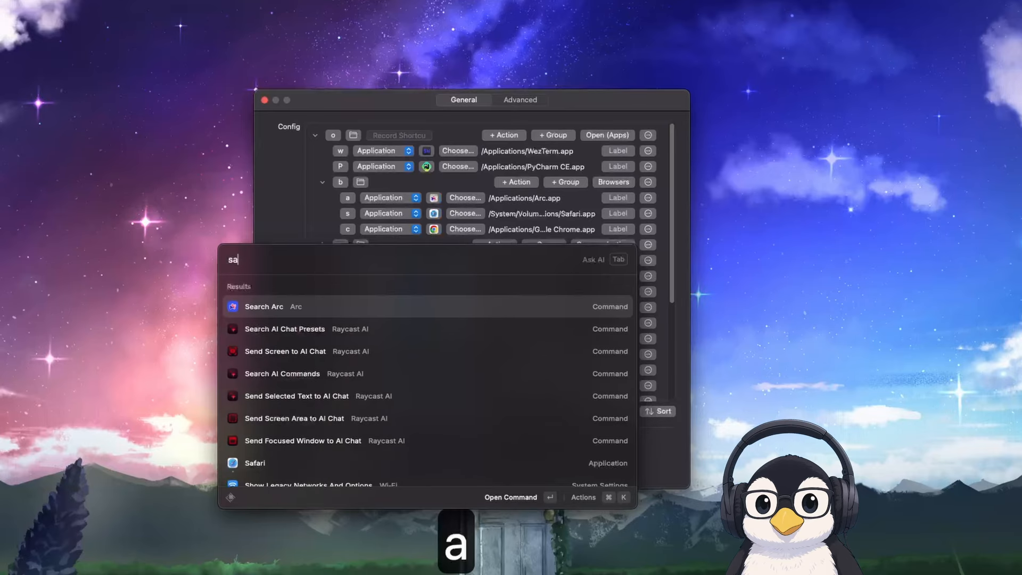
text(f)
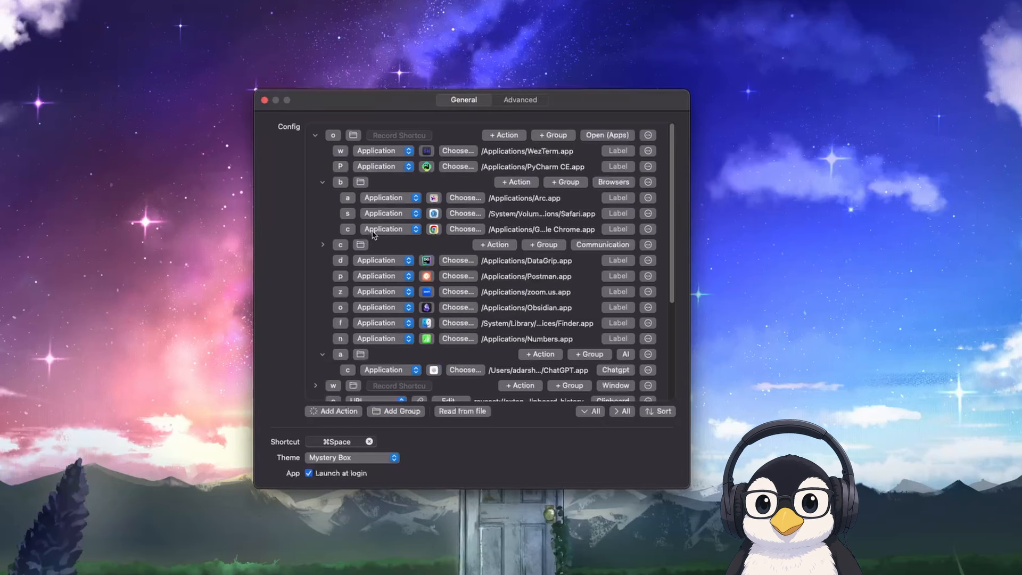
Launch Google Chrome through its Browsers leader shortcut, close its window and return to the shortcut settings
key(super+space)
key(o)
key(b)
key(c)
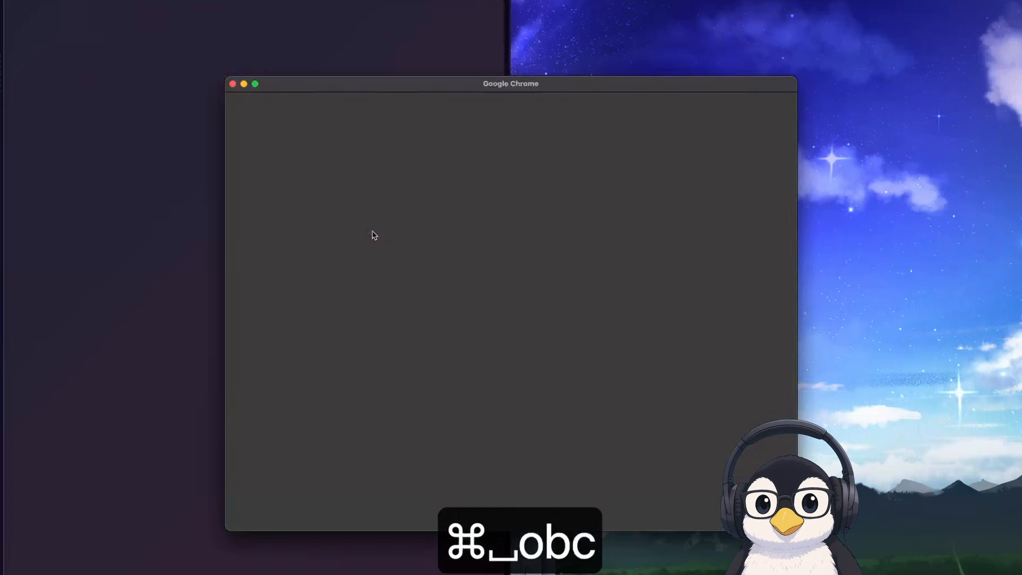
key(super+w)
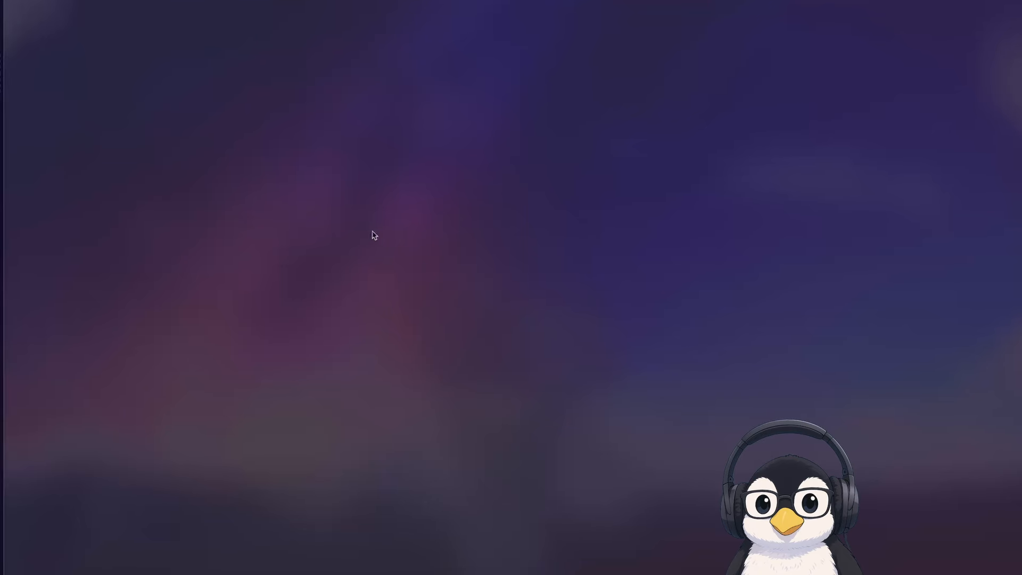
key(alt+a)
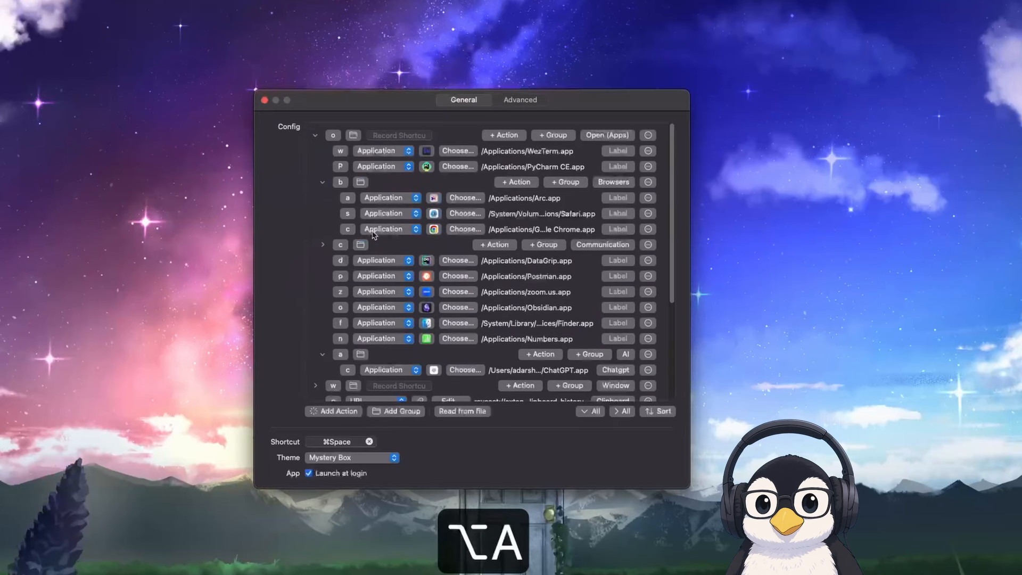
Expand the Communication group, launch Discord through its leader shortcut and quit it again
click(322, 245)
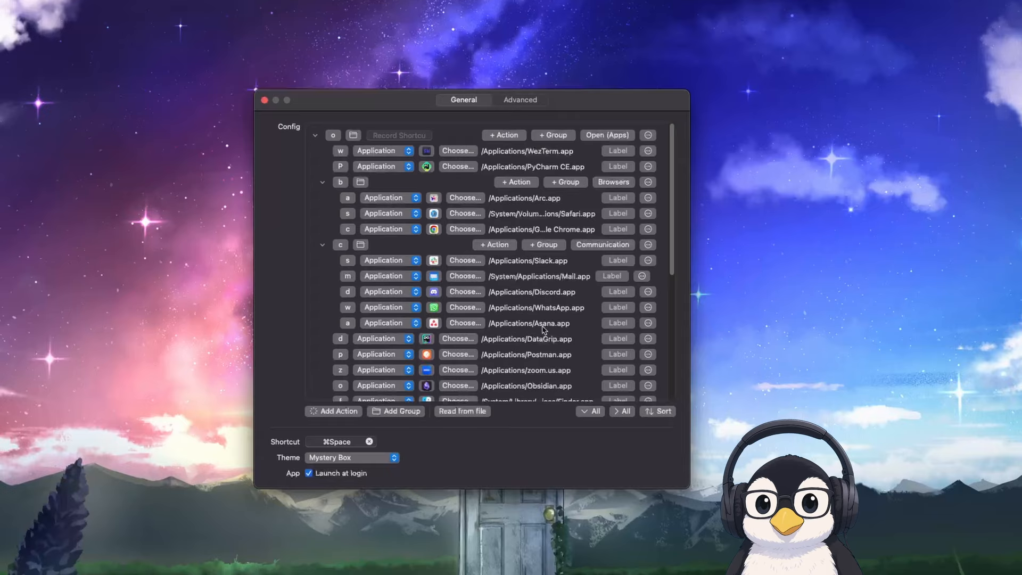
key(super+space)
key(o)
key(c)
key(d)
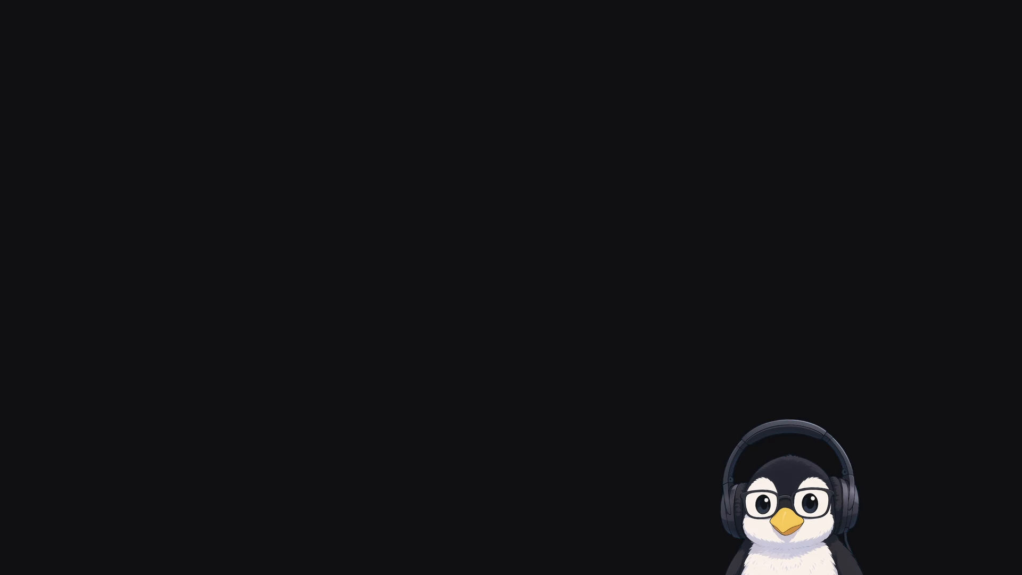
key(super+q)
Review the remaining application shortcuts in the Open (Apps) group and collapse the group
scroll(472, 292, down, 4)
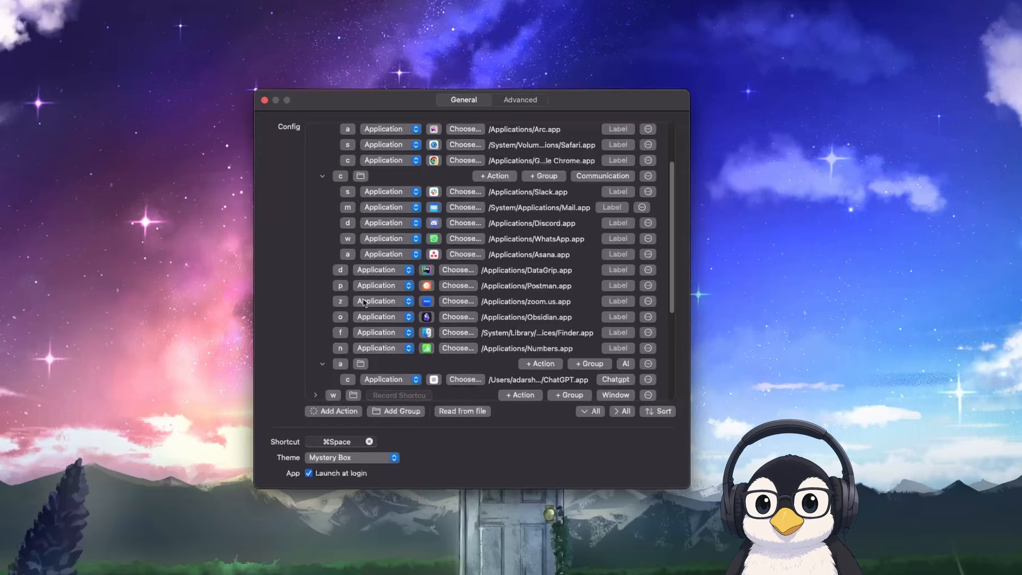
scroll(342, 313, down, 1)
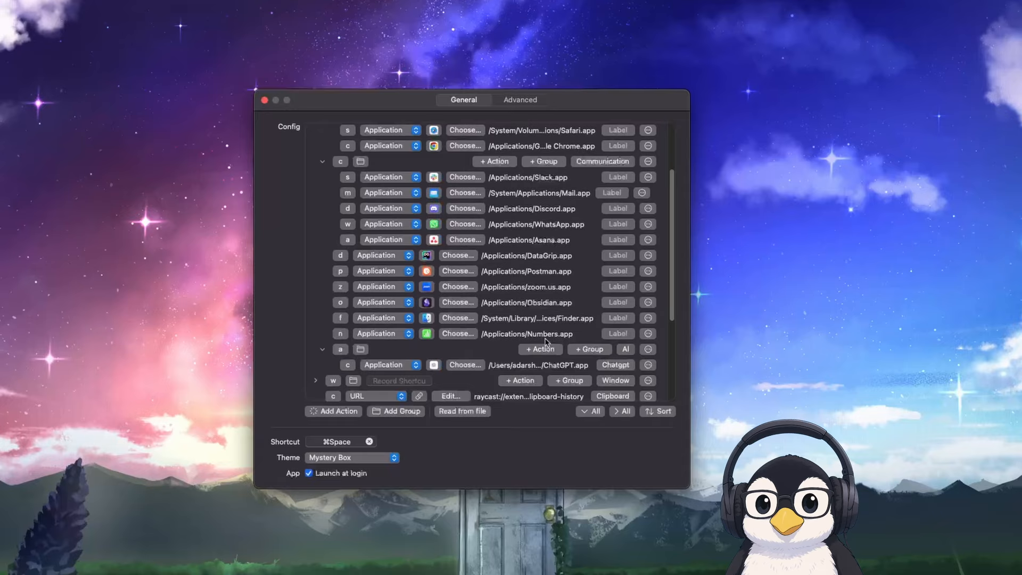
scroll(405, 319, up, 3)
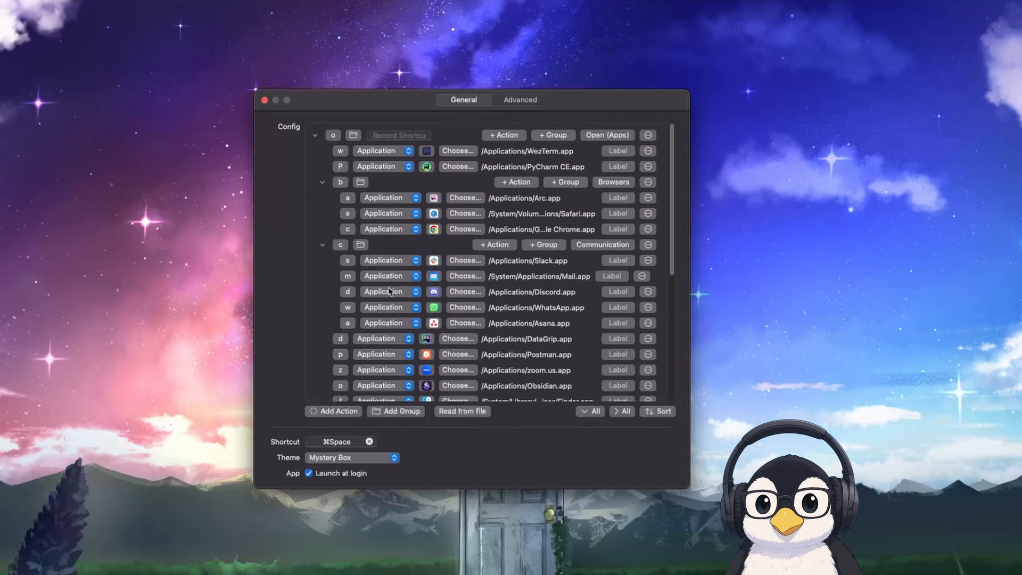
click(316, 135)
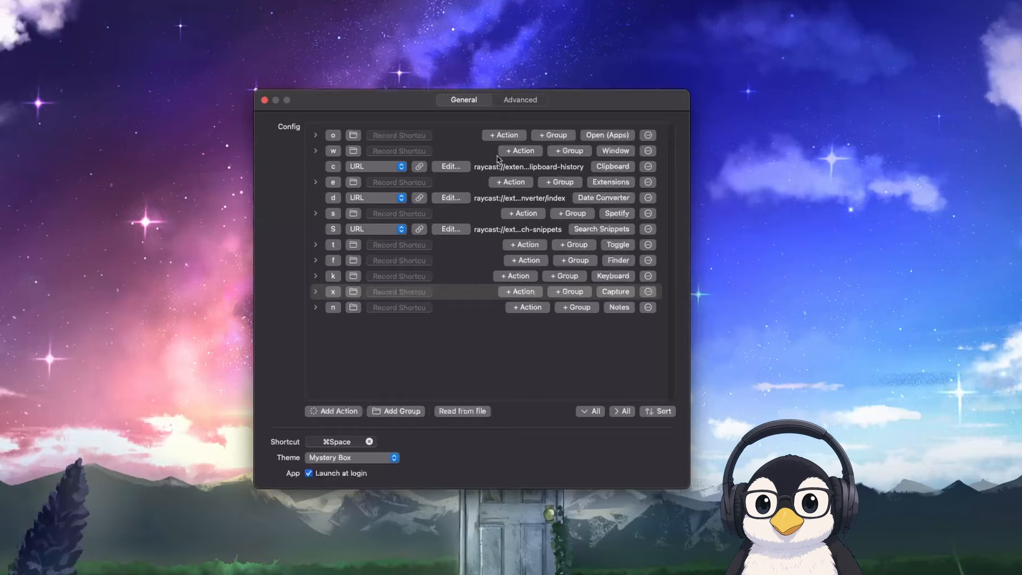
Expand the Window group to show its window management actions
click(318, 153)
click(317, 153)
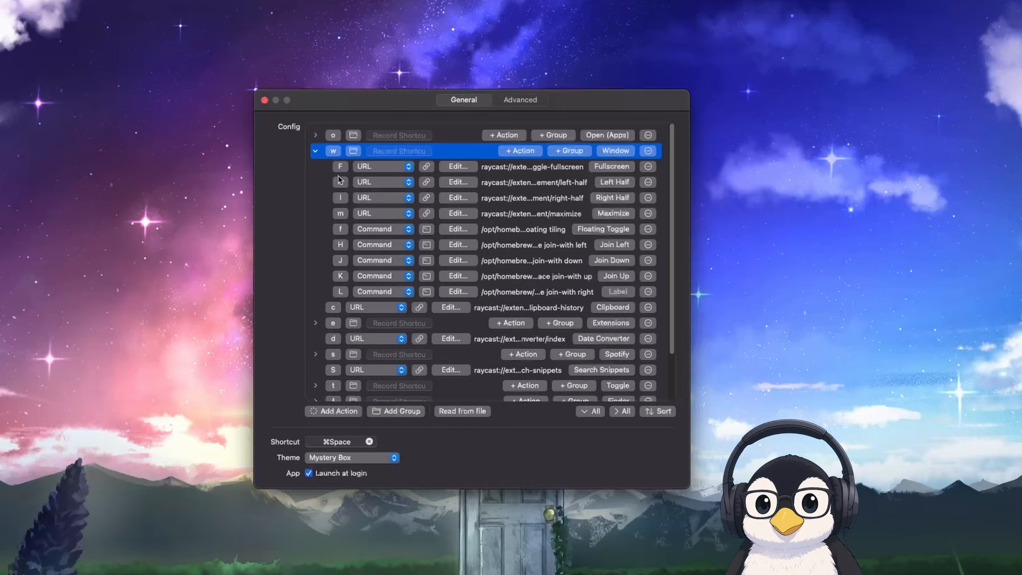
text(h)
Find the Maximize window management command in Raycast with "maxim" and copy its deeplink
key(alt+space)
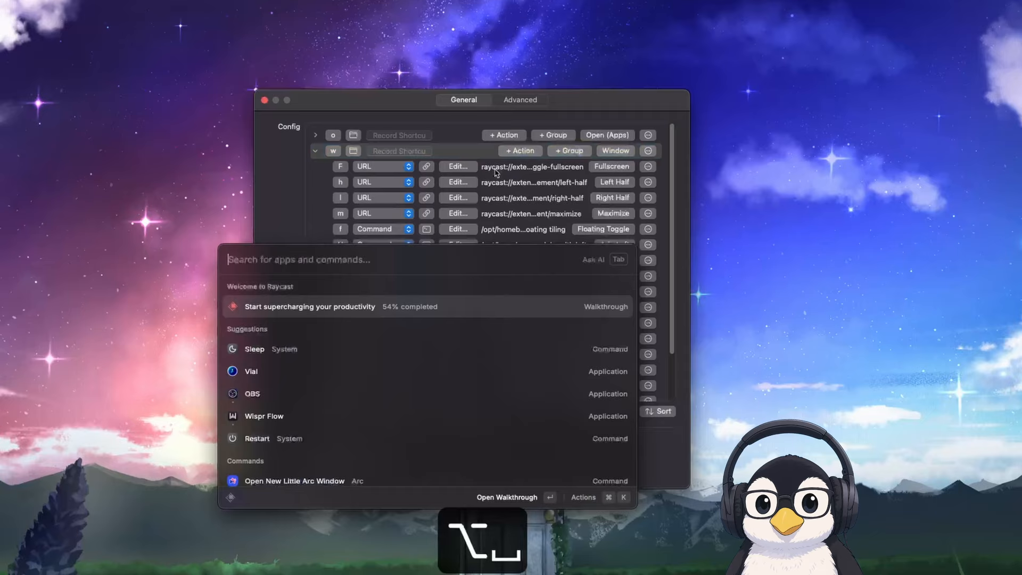
text(m)
key(BackSpace)
text(wi)
key(BackSpace)
key(BackSpace)
text(maxim)
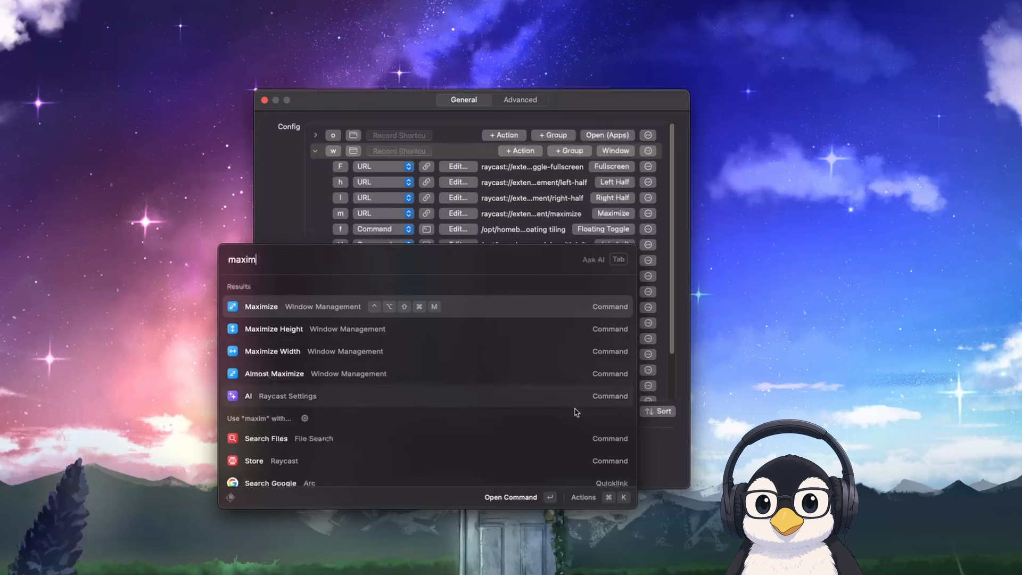
key(super+k)
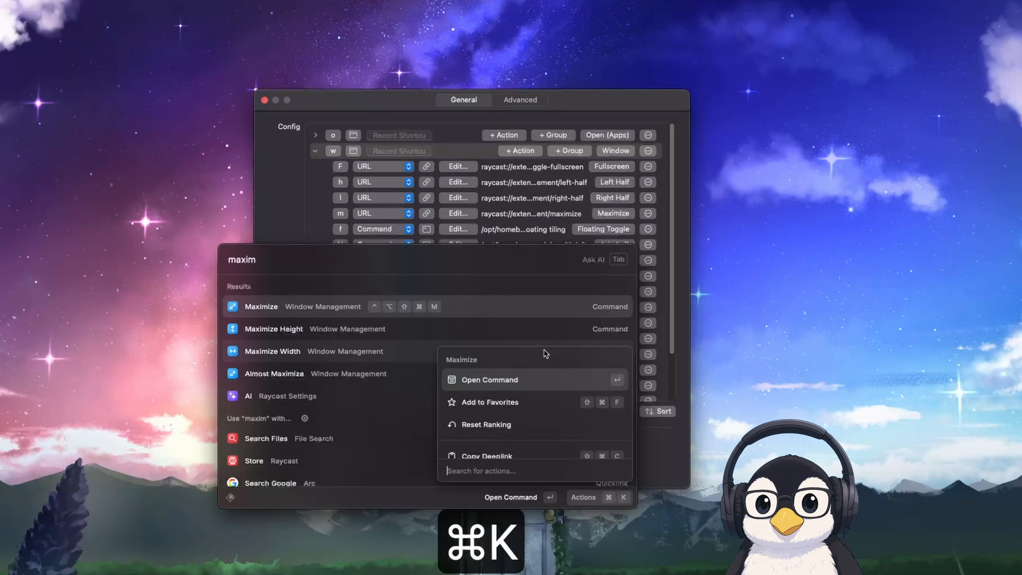
text(copy)
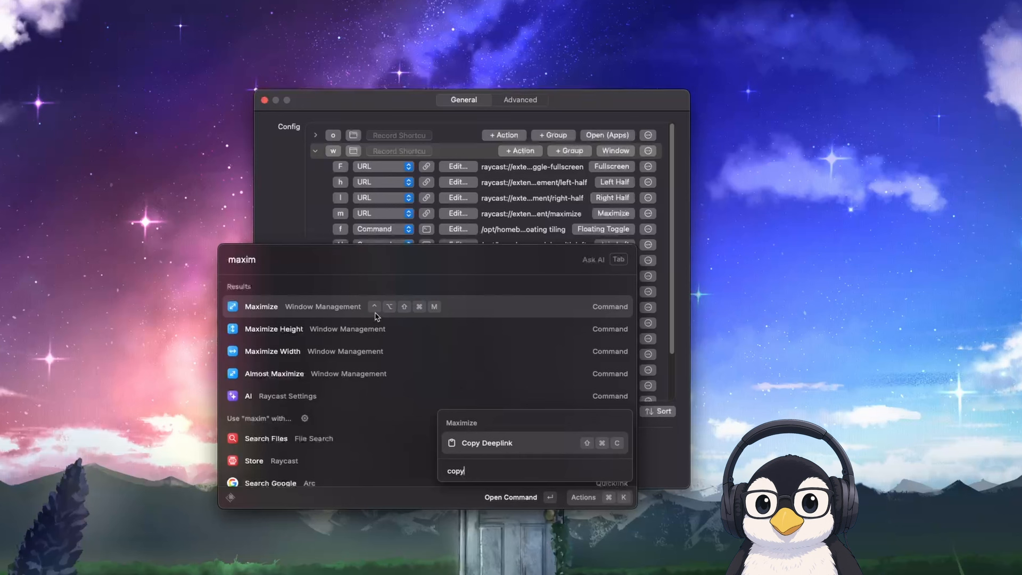
key(Return)
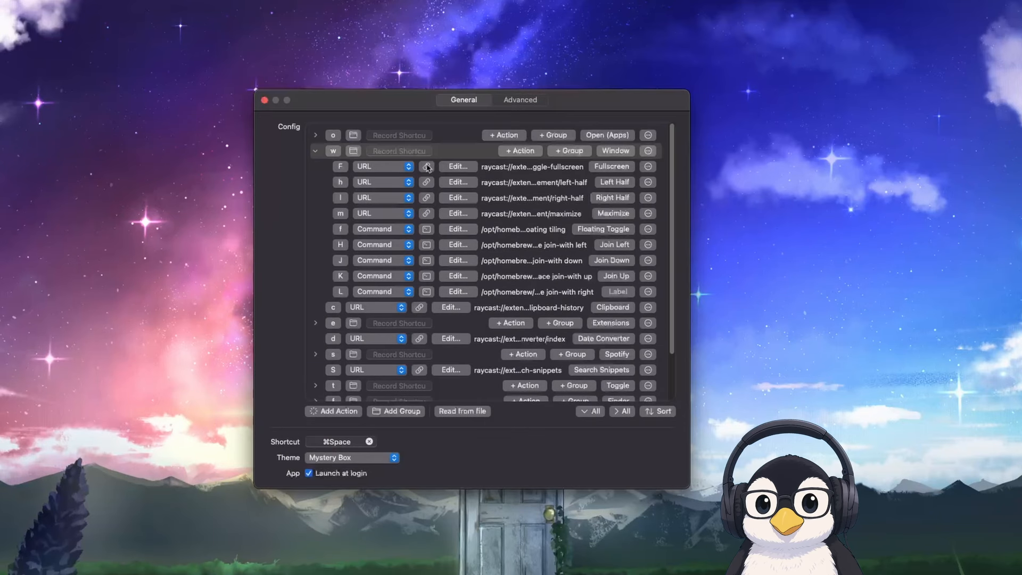
Inspect the full URL of the Fullscreen action in the Window group and accept it without editing
click(451, 169)
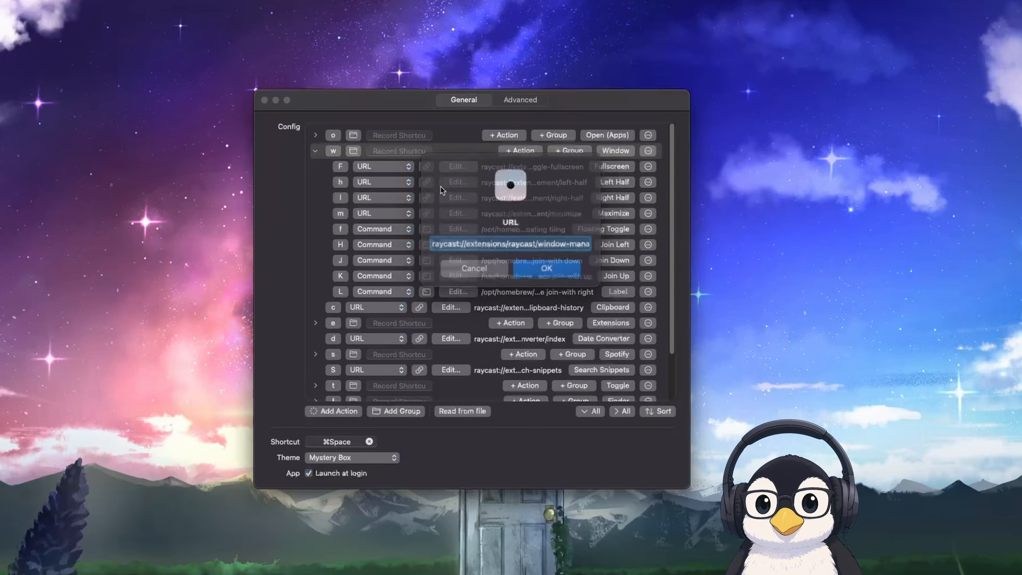
click(470, 241)
drag(442, 242, 638, 241)
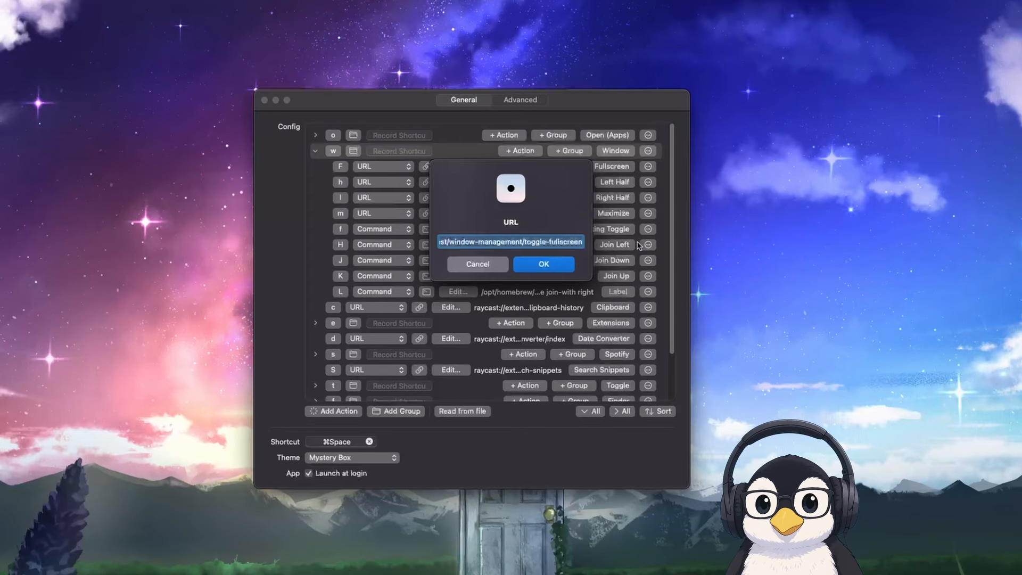
click(551, 264)
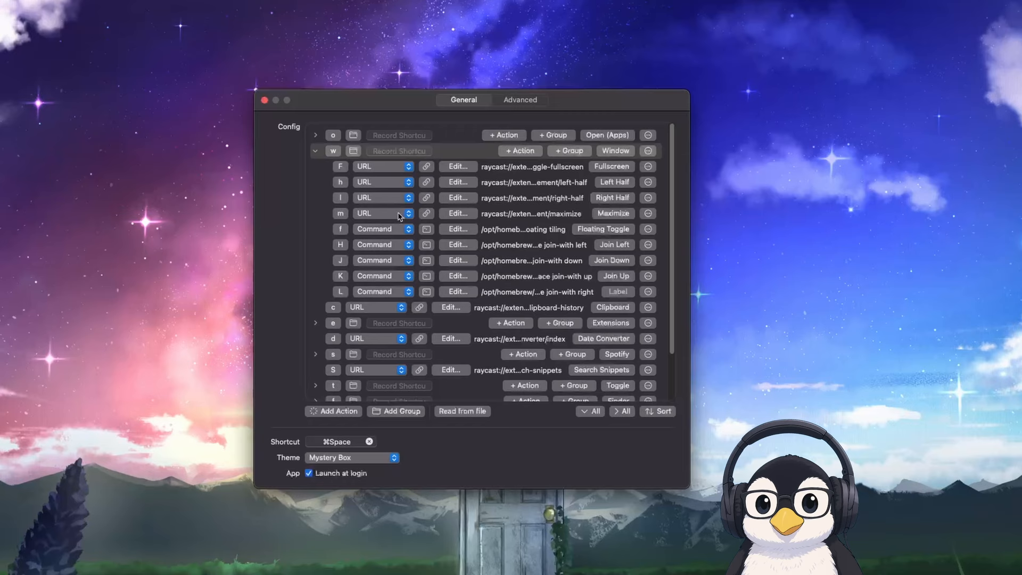
Try the Window group's Maximize leader shortcut on the settings window
key(i)
key(u)
key(super+space)
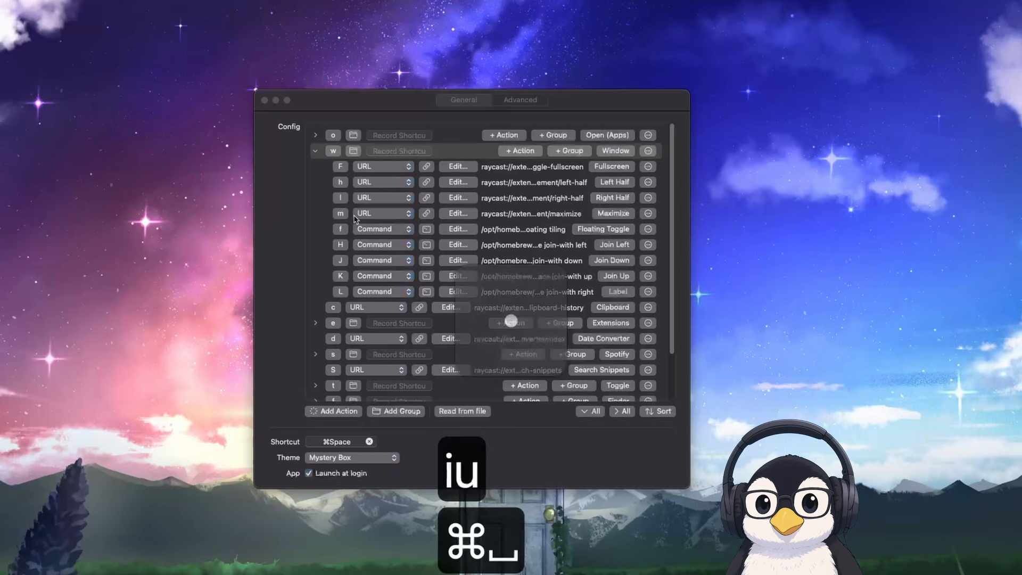
key(w)
key(m)
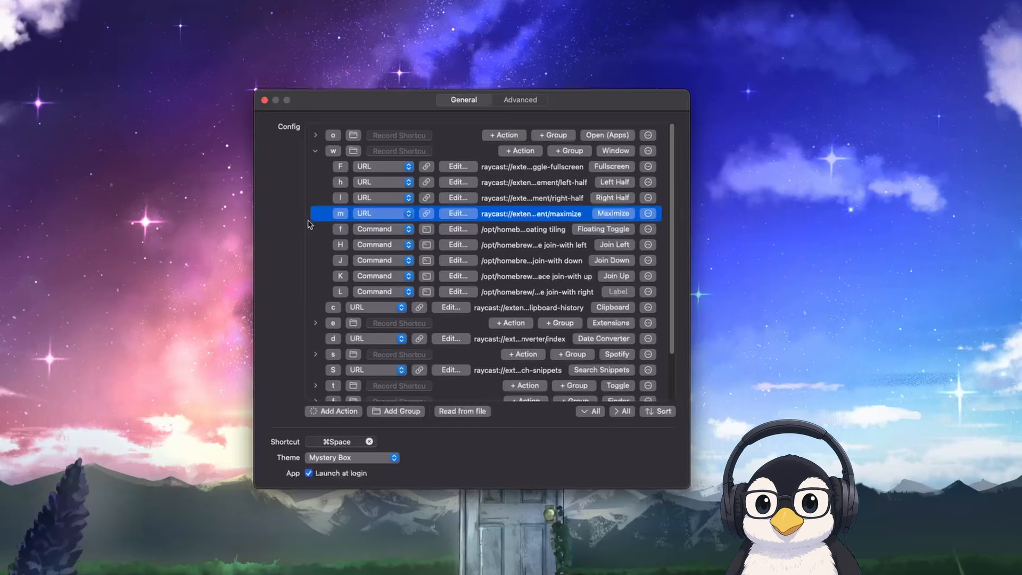
Open the Movies folder in Finder through its leader shortcut, move the window down and maximize it with the Window group's Maximize shortcut
key(super+space)
key(f)
key(m)
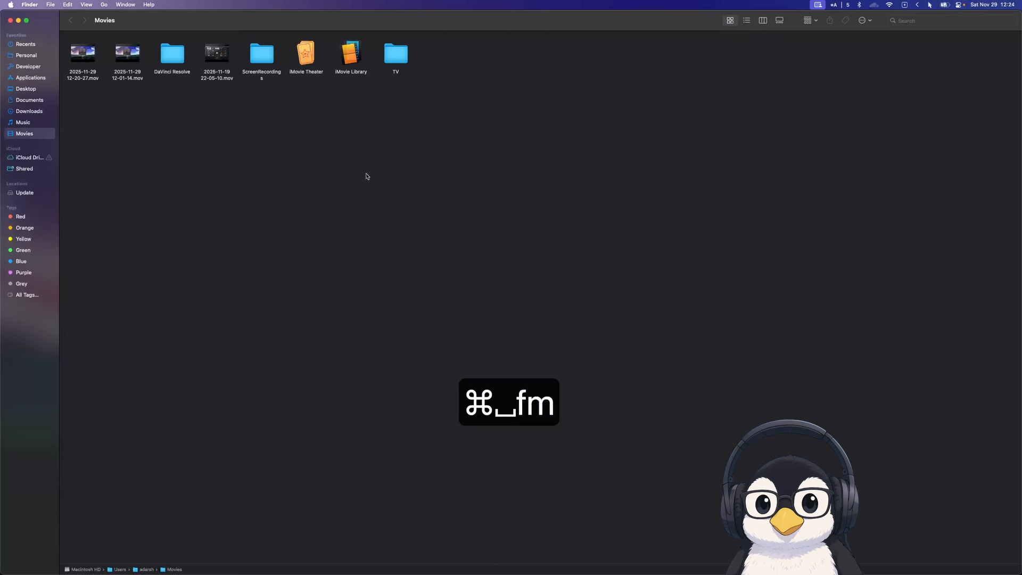
drag(429, 20, 439, 185)
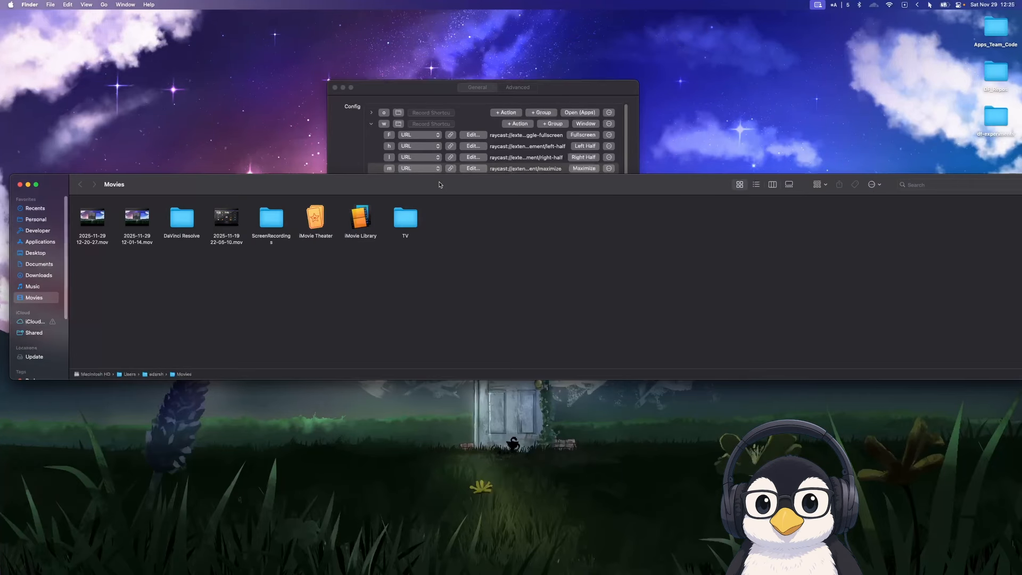
key(super+space)
key(w)
key(m)
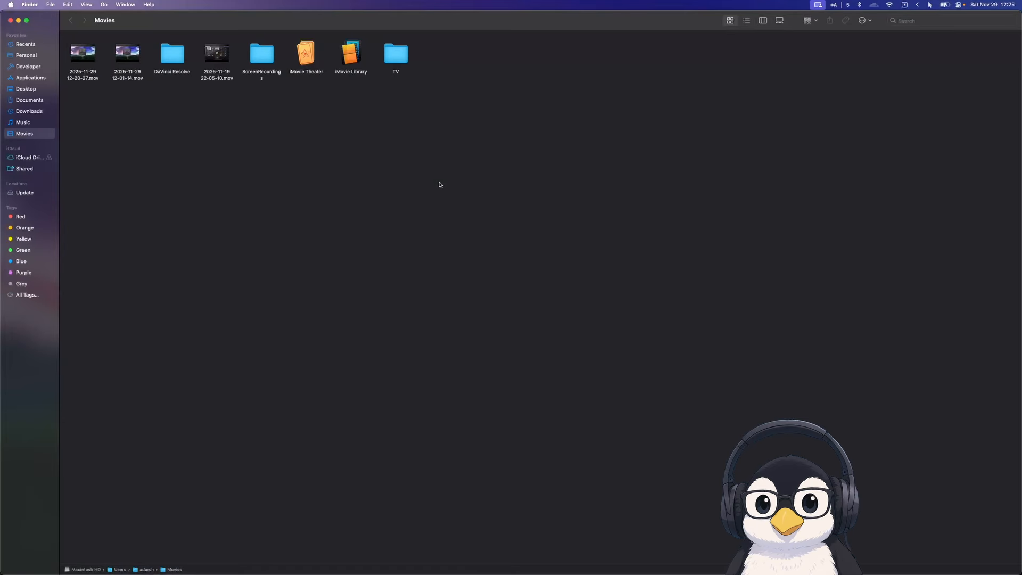
Toggle the Movies window into fullscreen and back with the Fullscreen leader shortcut, and close the window
key(super+space)
text(w)
key(shift+f)
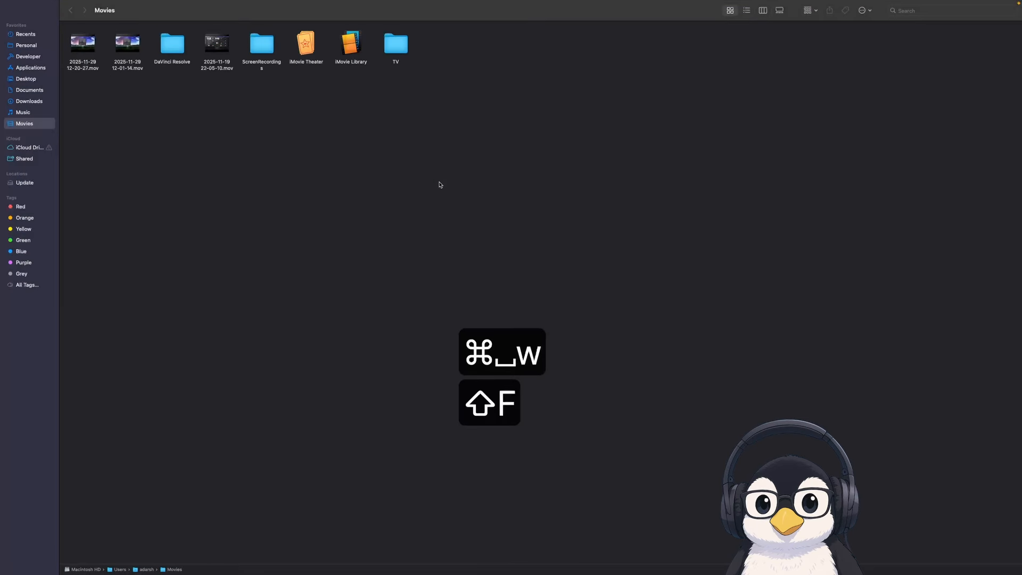
key(super+space)
text(w)
key(shift+f)
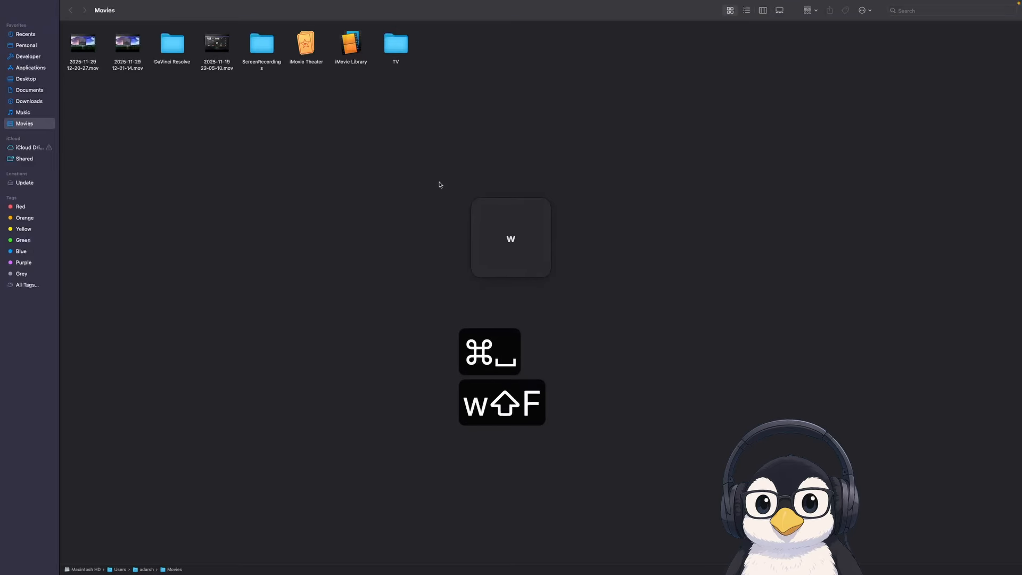
key(super+w)
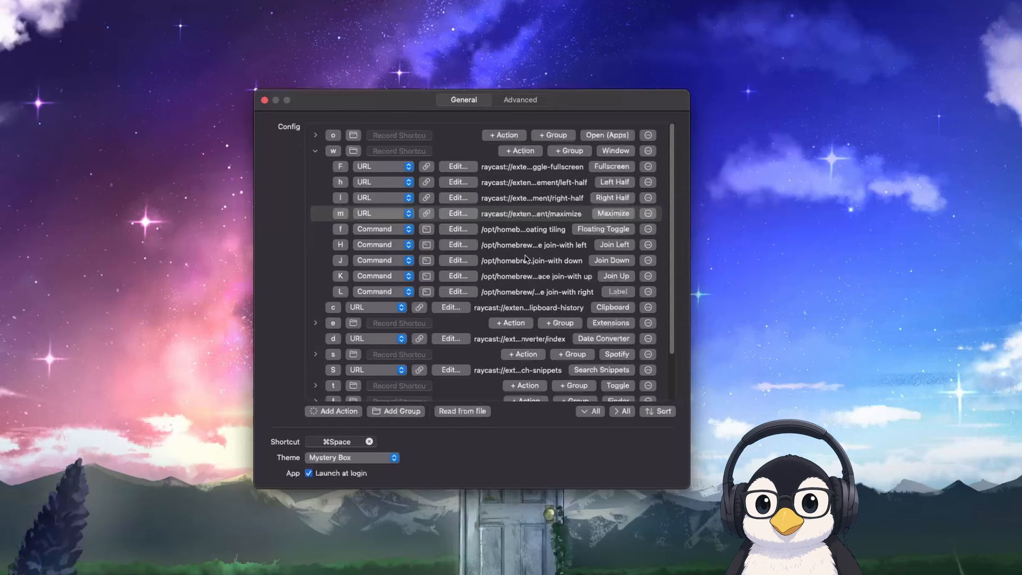
Switch to the terminal workspace, close the existing terminal windows and quit the terminal application
key(alt+d)
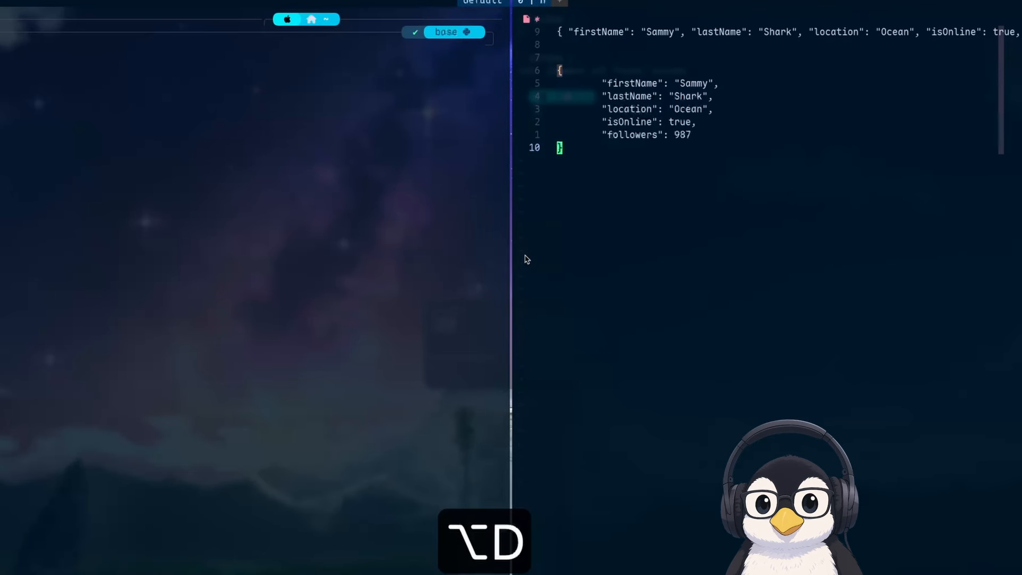
key(super+w)
key(super+q)
key(super+q)
key(y)
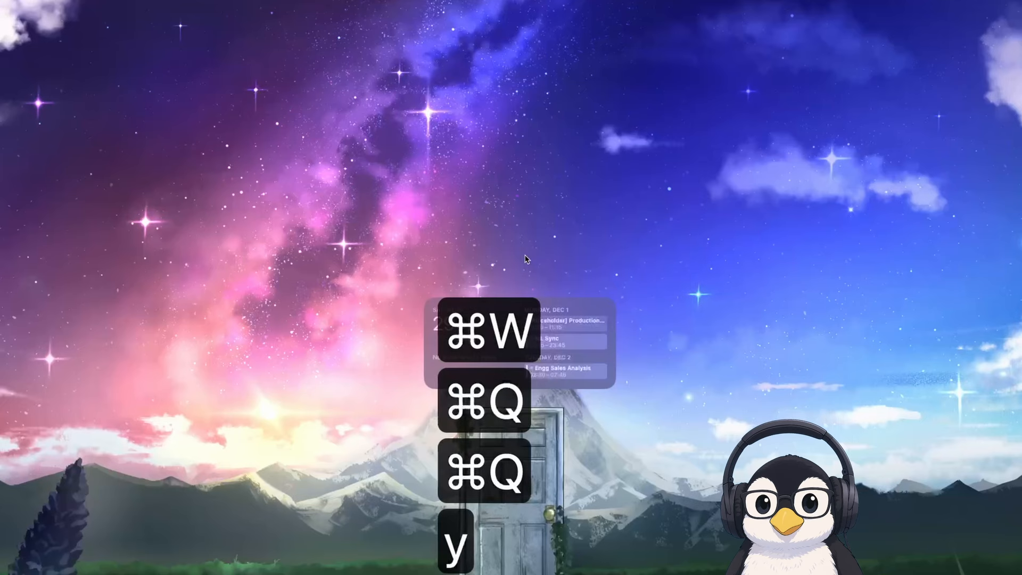
Launch WezTerm with the Open (Apps) leader shortcut, add two more windows and tile all three as side-by-side columns
key(super+space)
key(o)
key(w)
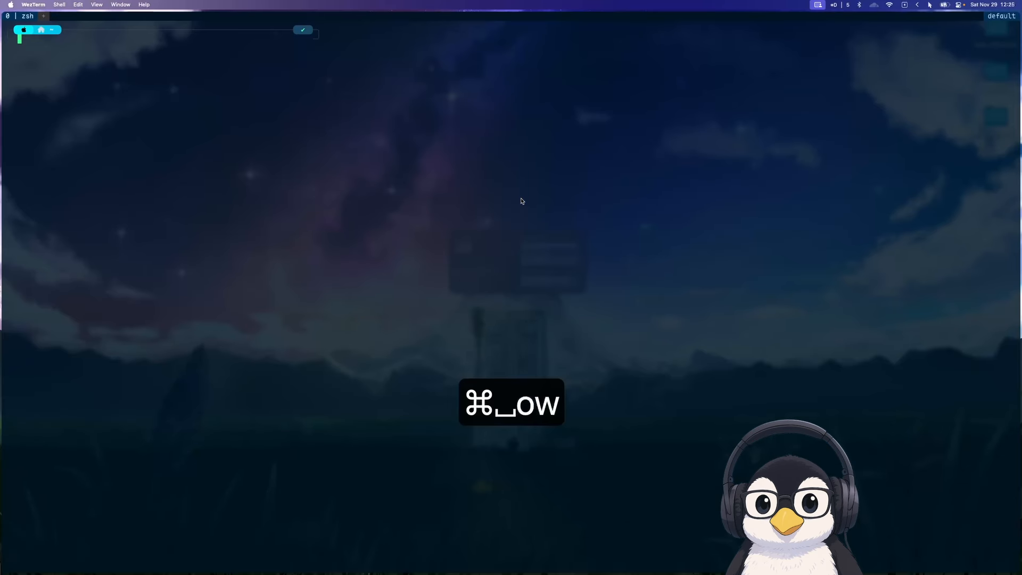
key(super+n)
key(super+n)
key(super+slash)
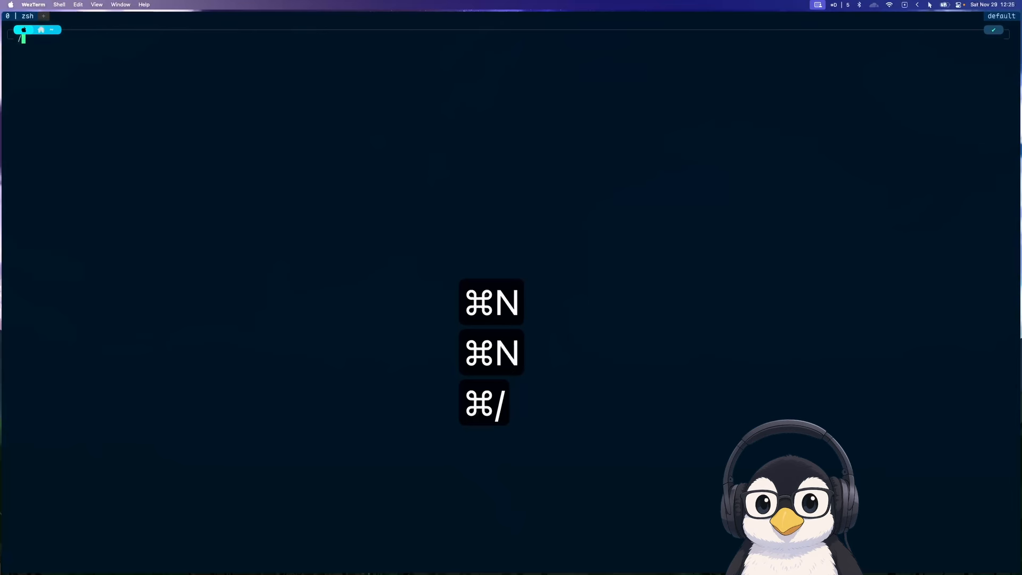
key(alt+slash)
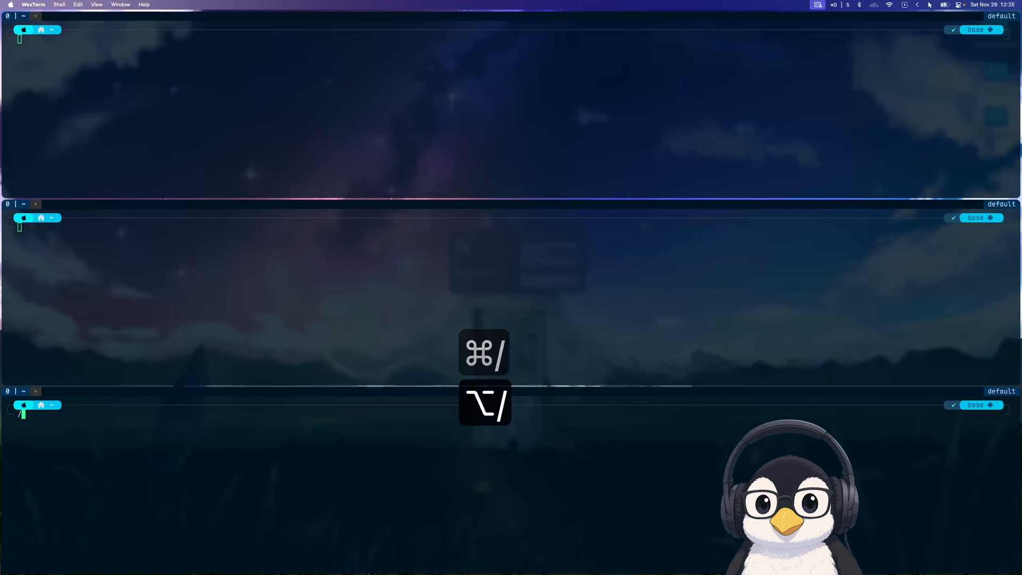
key(alt+slash)
Remove the stray slash, clear the screens of all three terminal windows and return focus to the last one
key(ctrl+l)
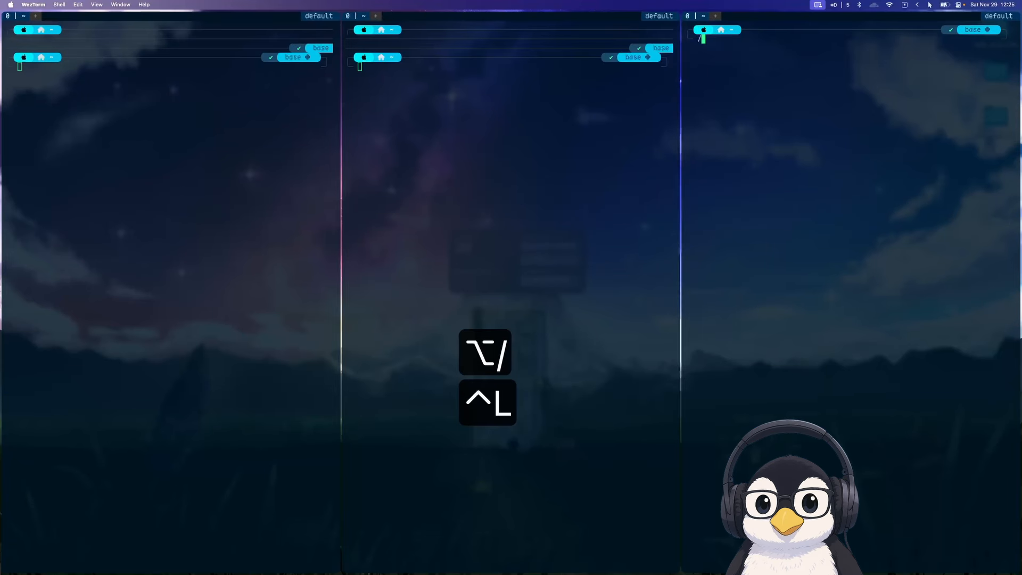
key(BackSpace)
key(alt+h)
key(ctrl+l)
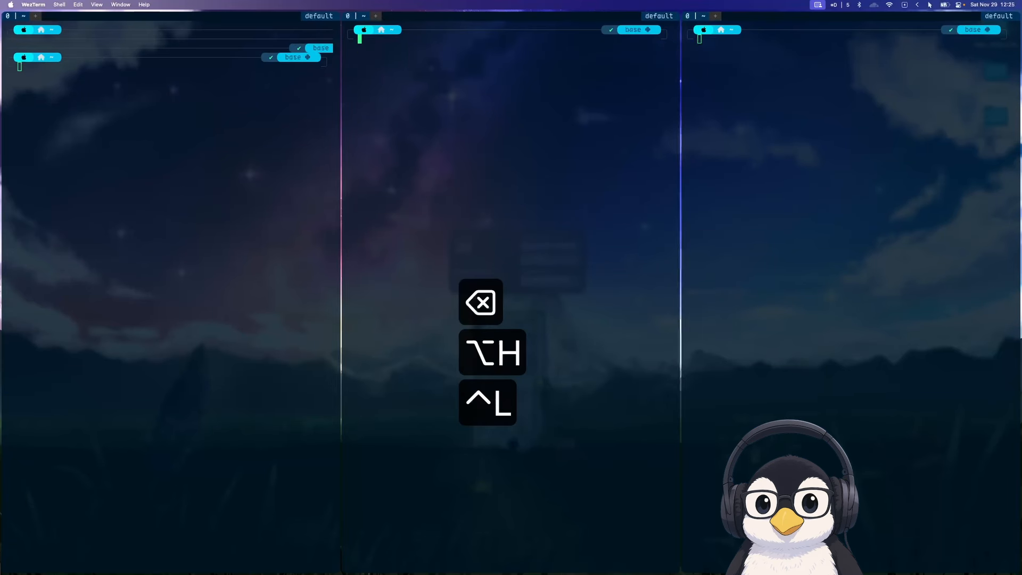
key(alt+h)
key(ctrl+l)
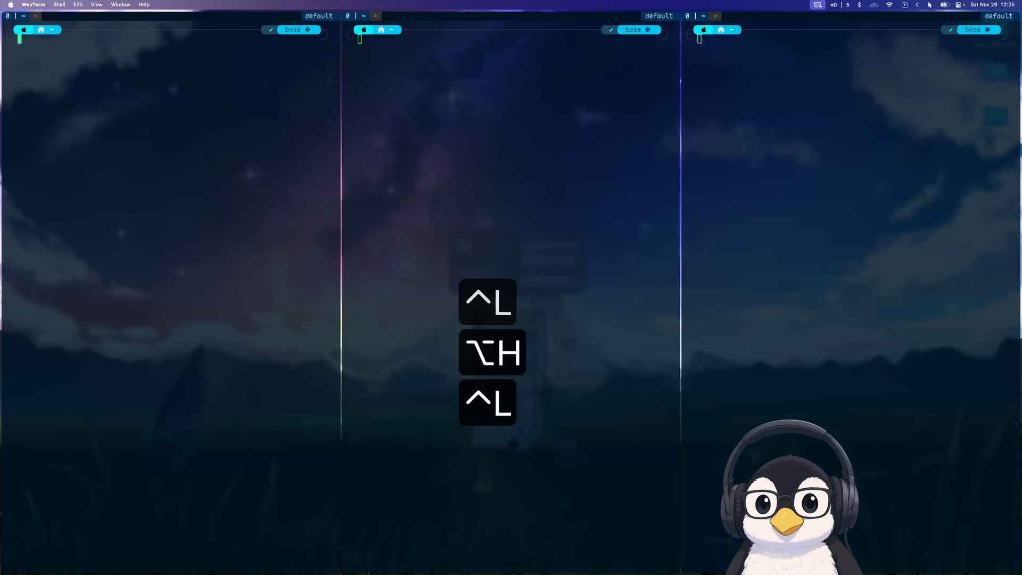
key(alt+l)
key(alt+l)
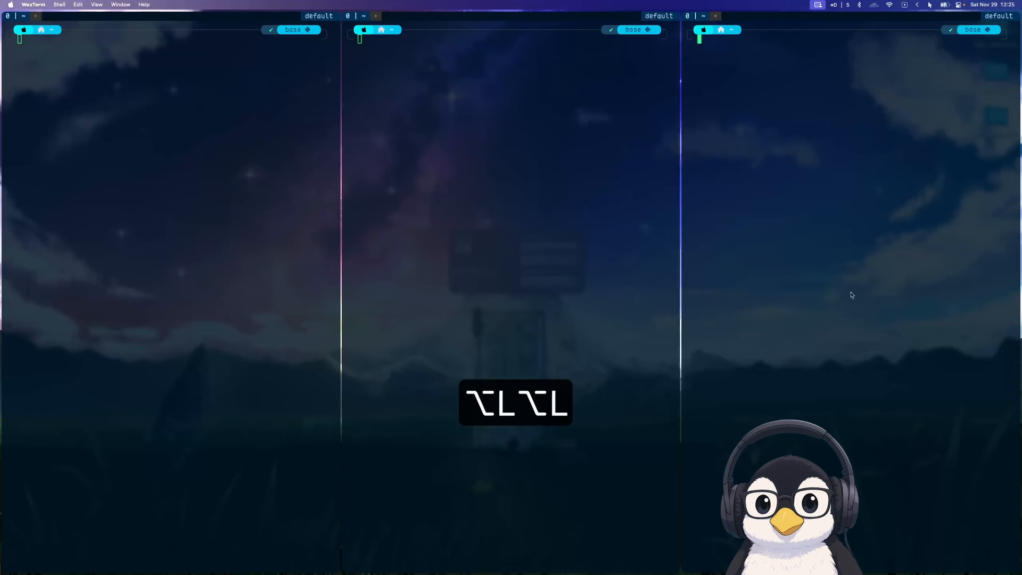
Stack the middle terminal window with its left neighbour using the Window group's Join Left leader shortcut
click(380, 268)
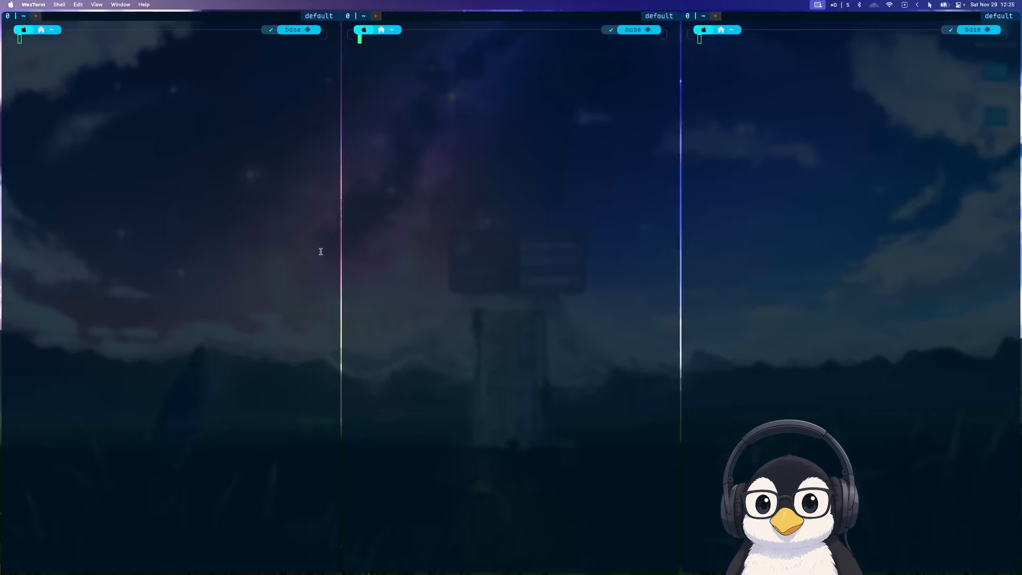
key(super+space)
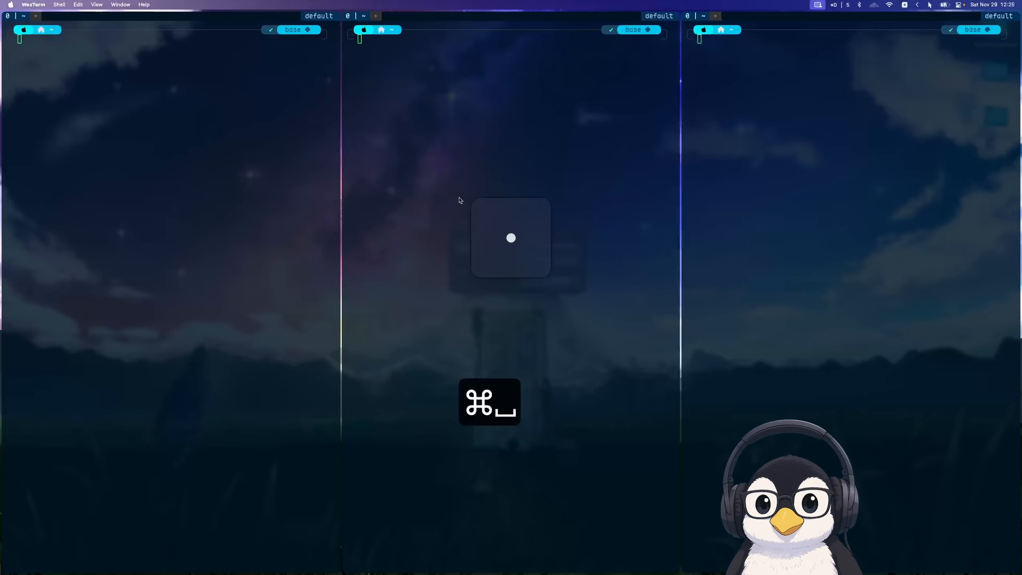
key(w)
key(shift+h)
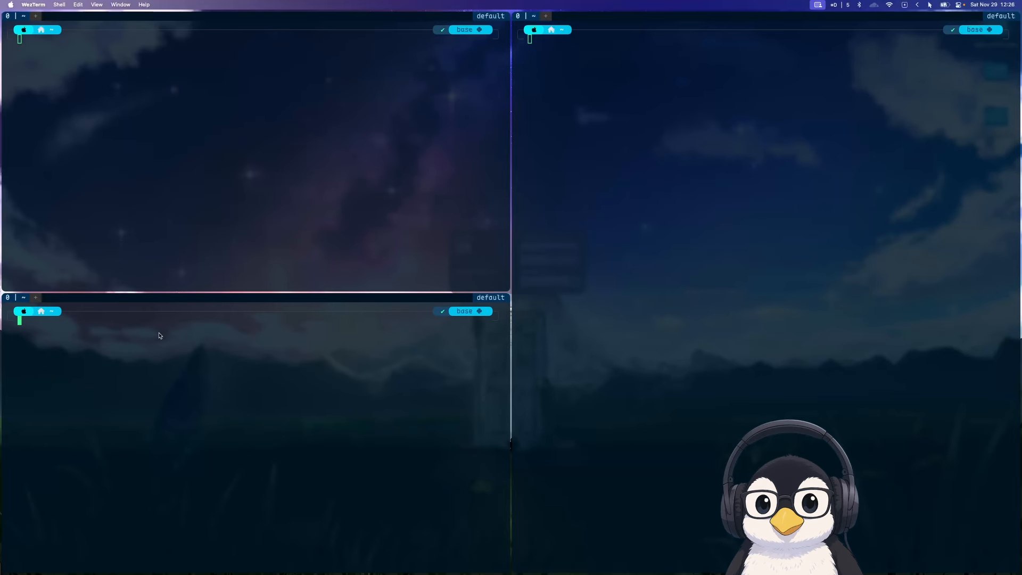
Return to the Leader Key settings and collapse the Window group
key(alt+a)
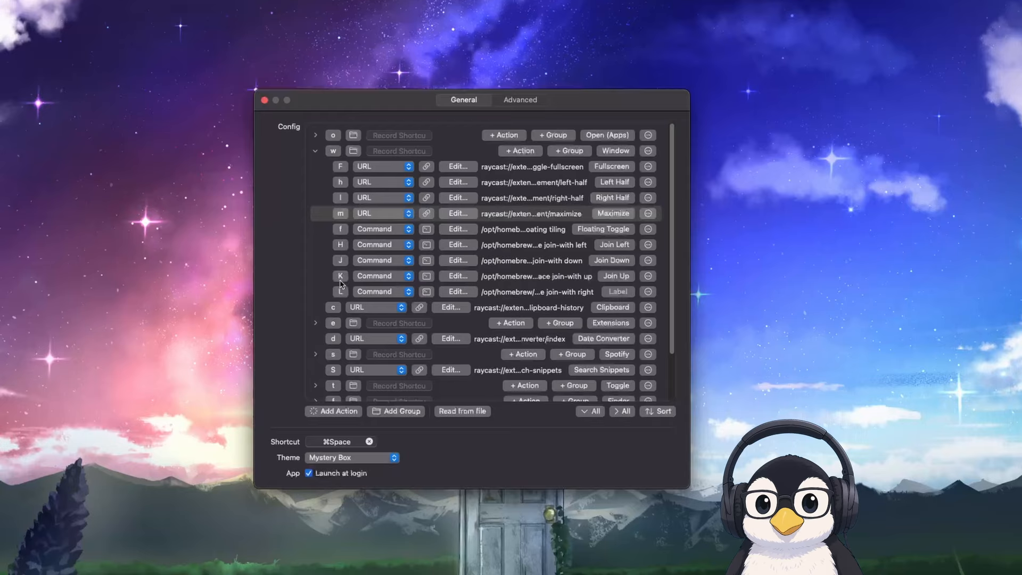
click(316, 151)
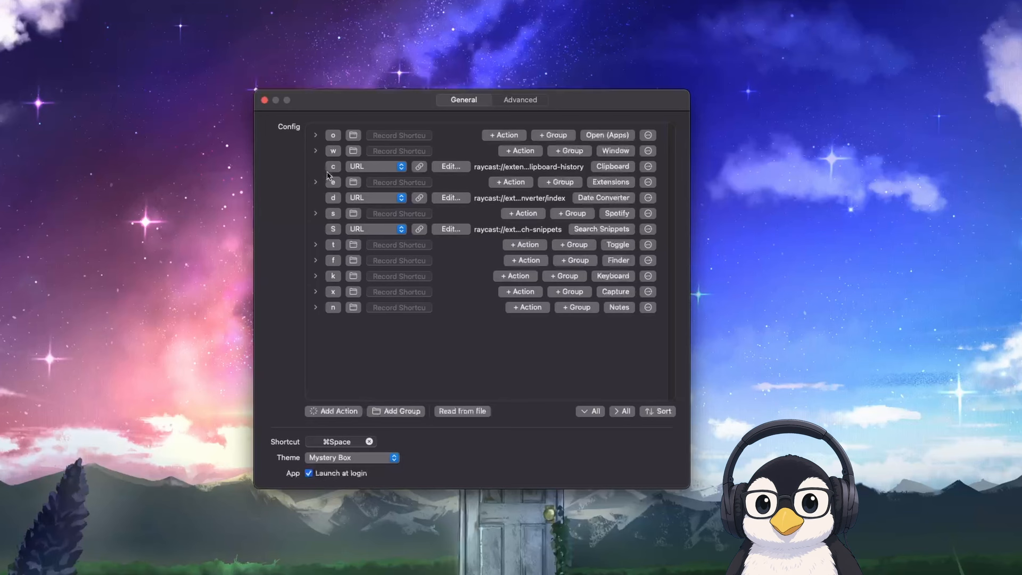
Open the clipboard history with the Clipboard leader shortcut, dismiss it and expand the Extensions group in the config
key(super+space)
key(c)
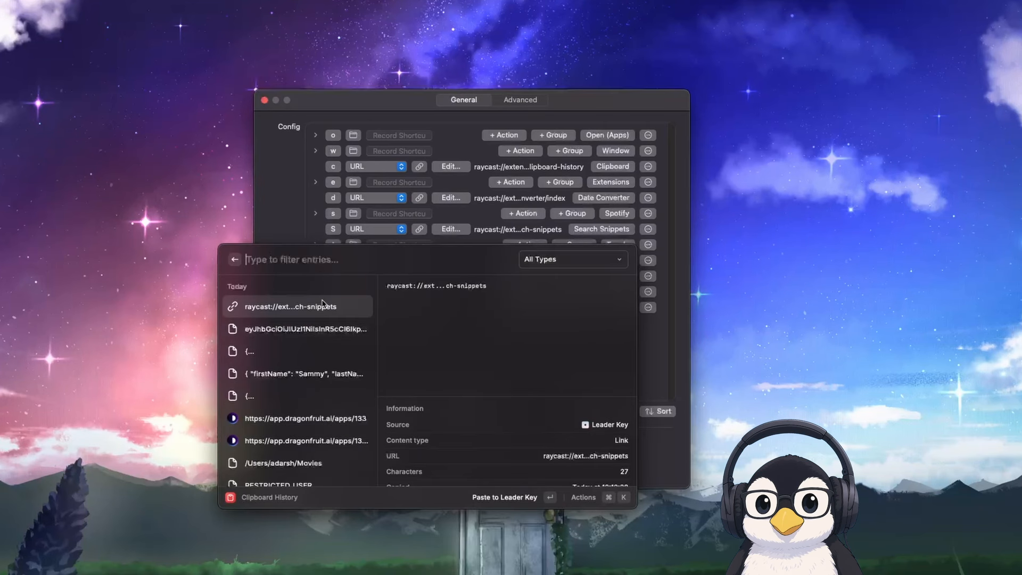
key(Escape)
key(Escape)
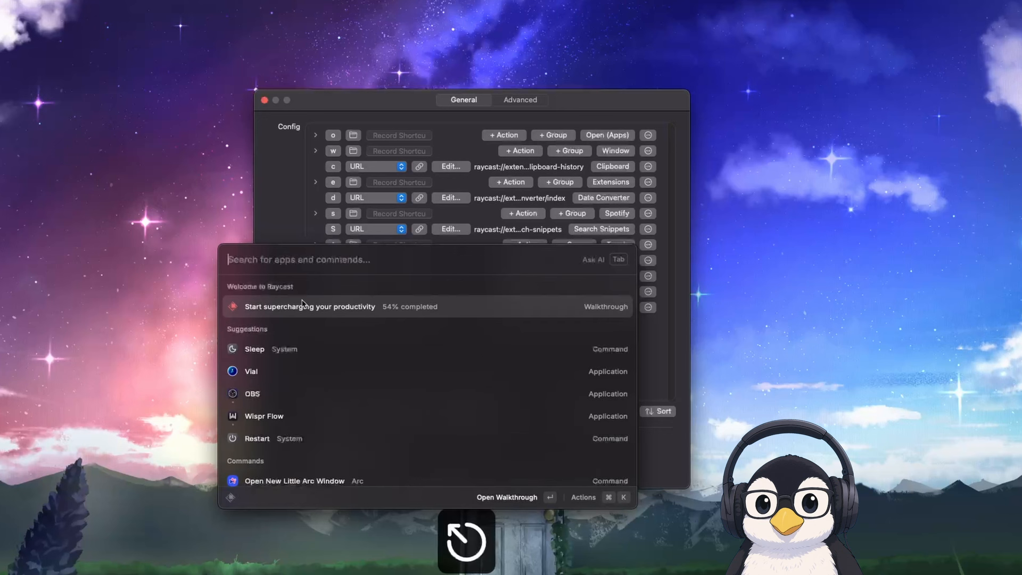
click(317, 183)
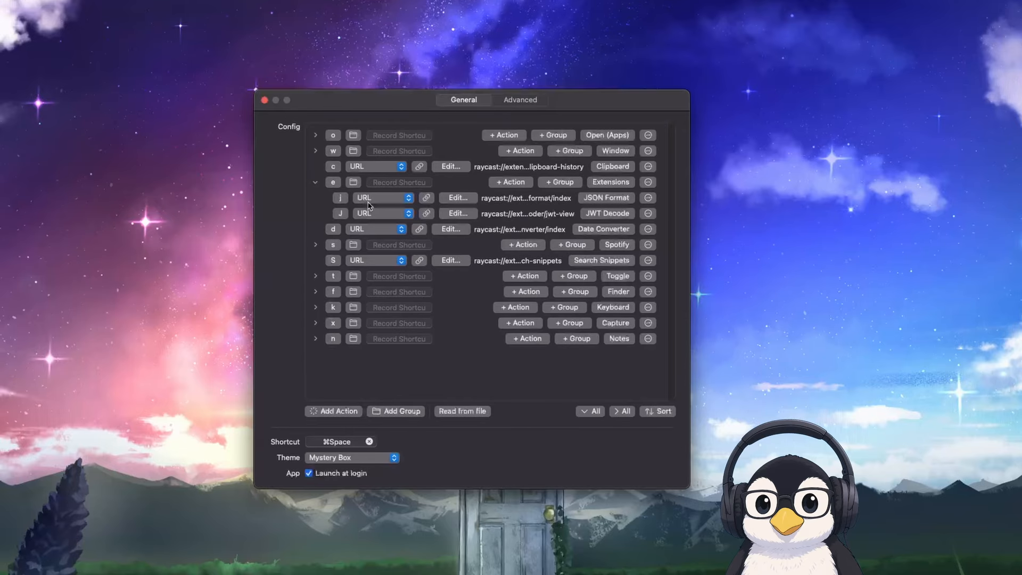
Switch to the Arc browser and search for "badly formatted json" in a new tab
key(alt+b)
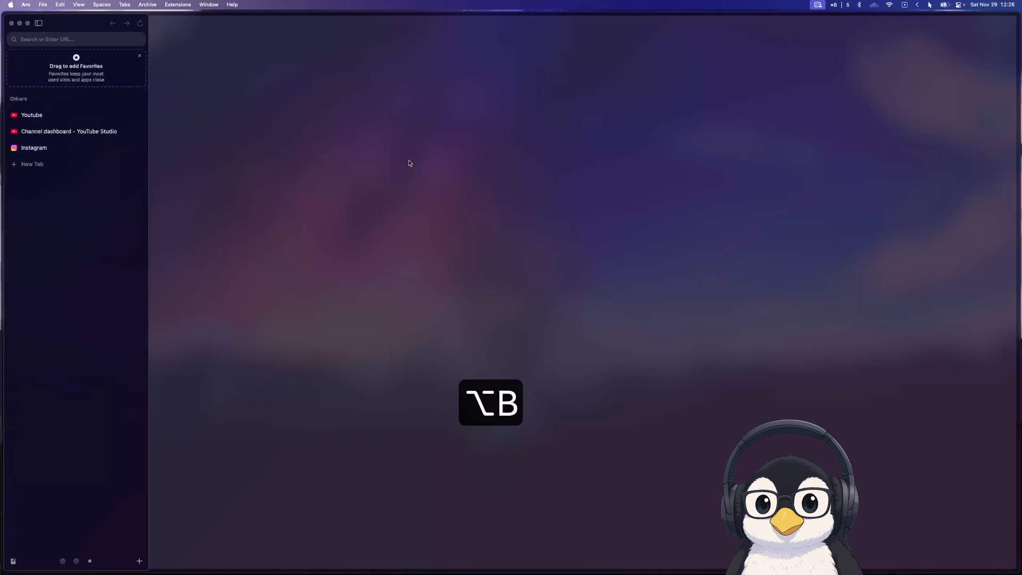
key(super+t)
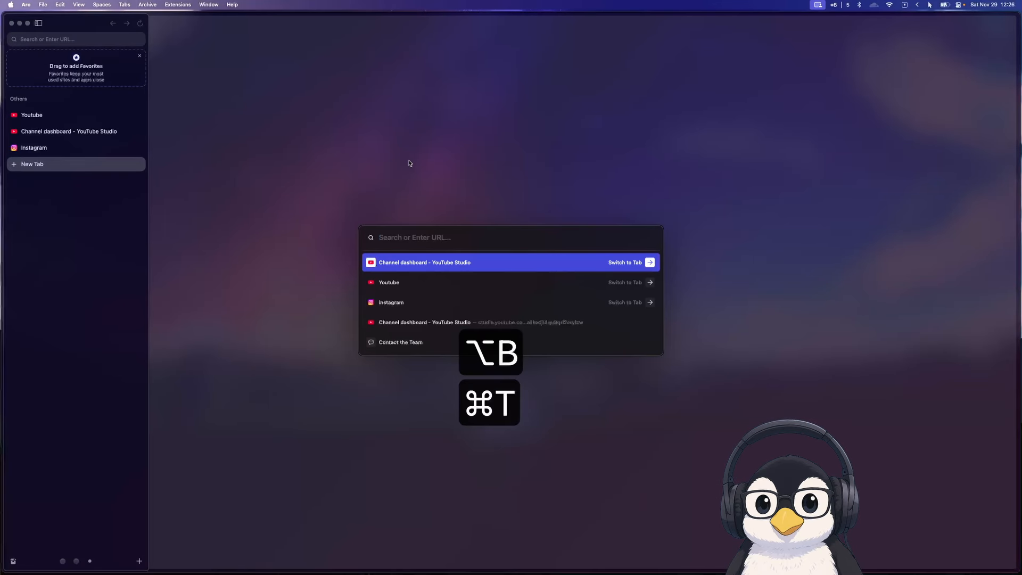
text(badly formatted j)
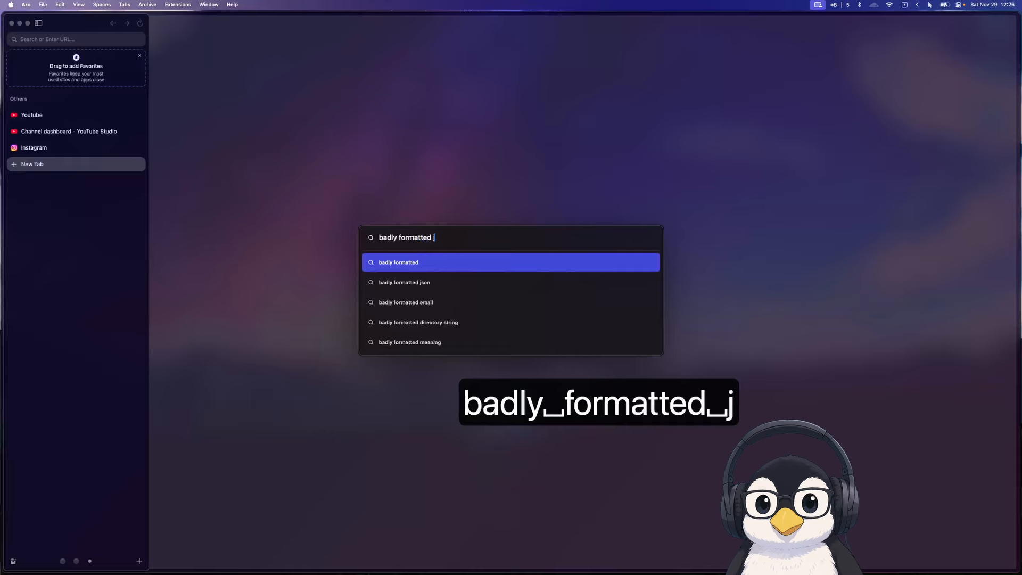
text(son)
key(Return)
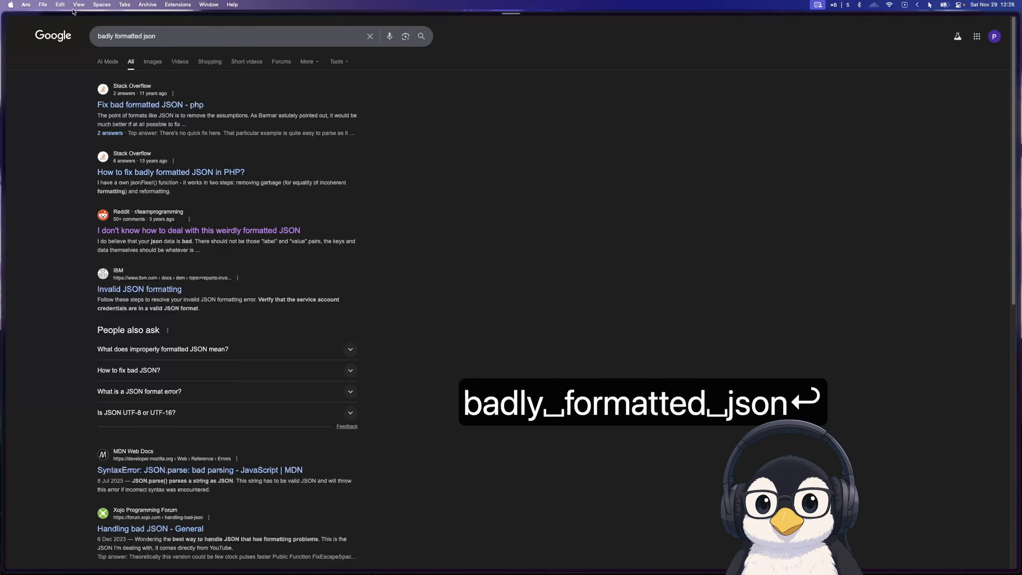
Try putting "give me" in front of the search query and rerun the search
click(97, 35)
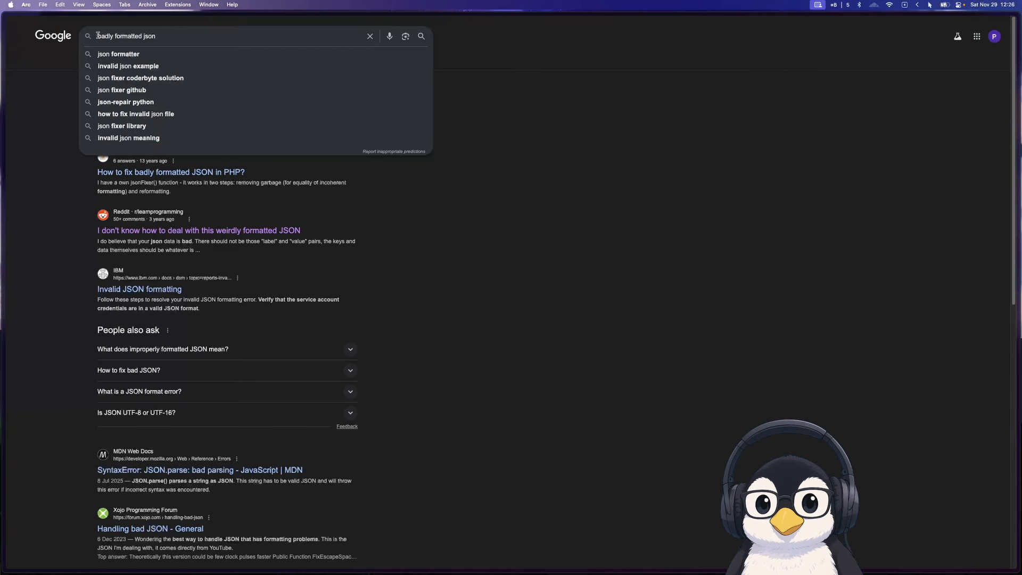
text(give me)
key(Return)
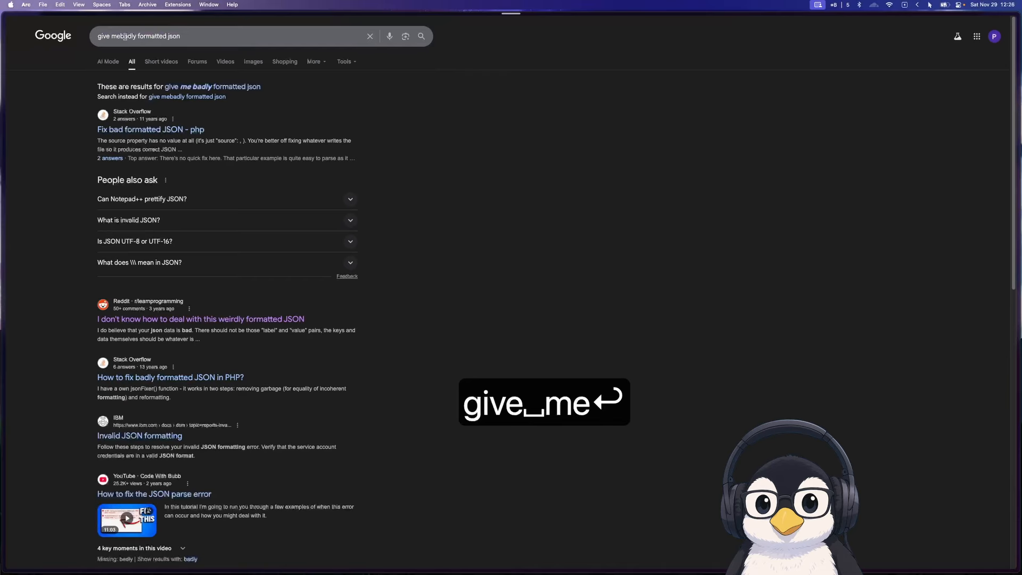
Replace the search query with "a json sample", run it and open the JSON Example page
key(super+a)
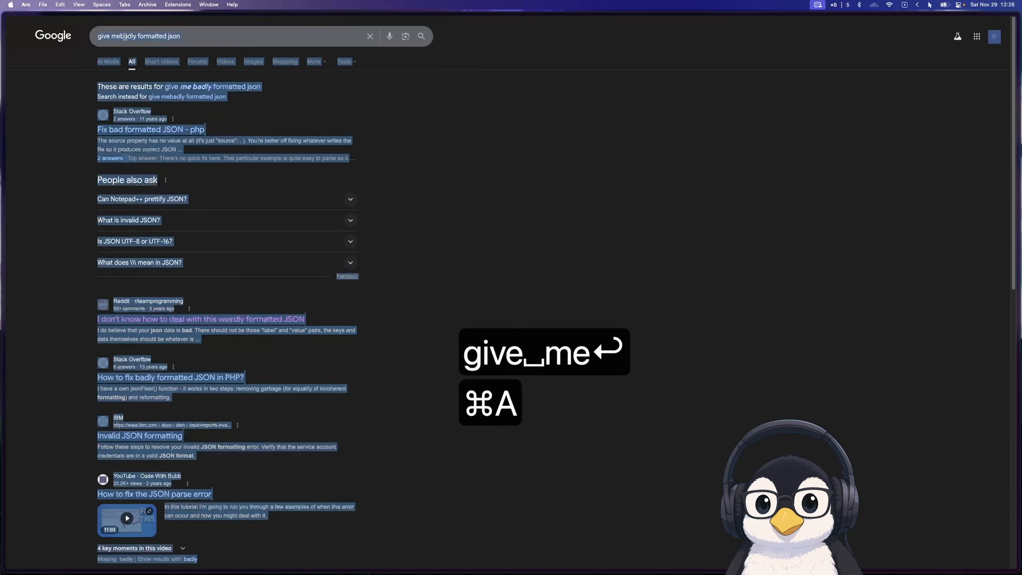
click(157, 36)
key(super+a)
key(BackSpace)
text(a json)
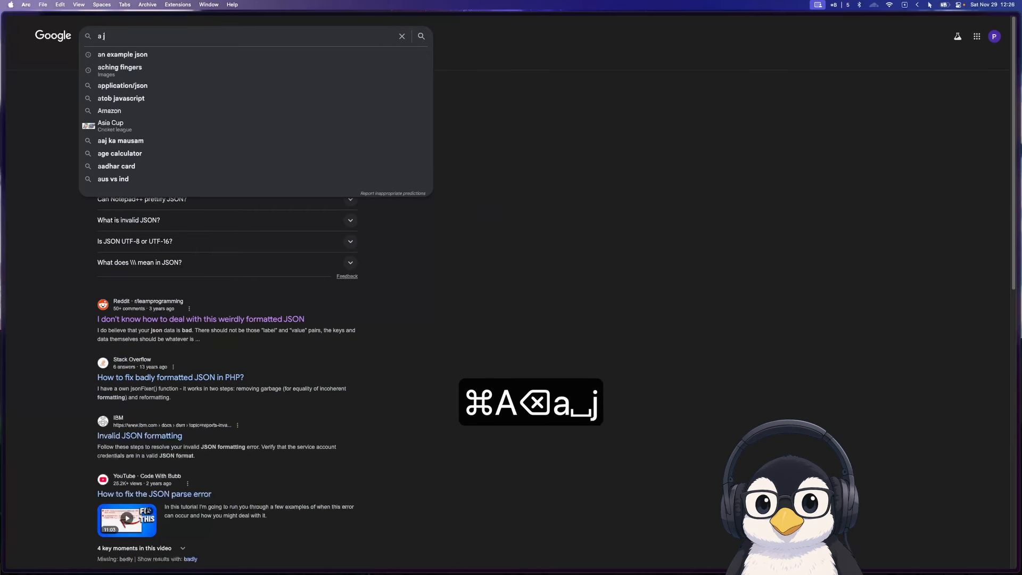
text( sample)
key(Return)
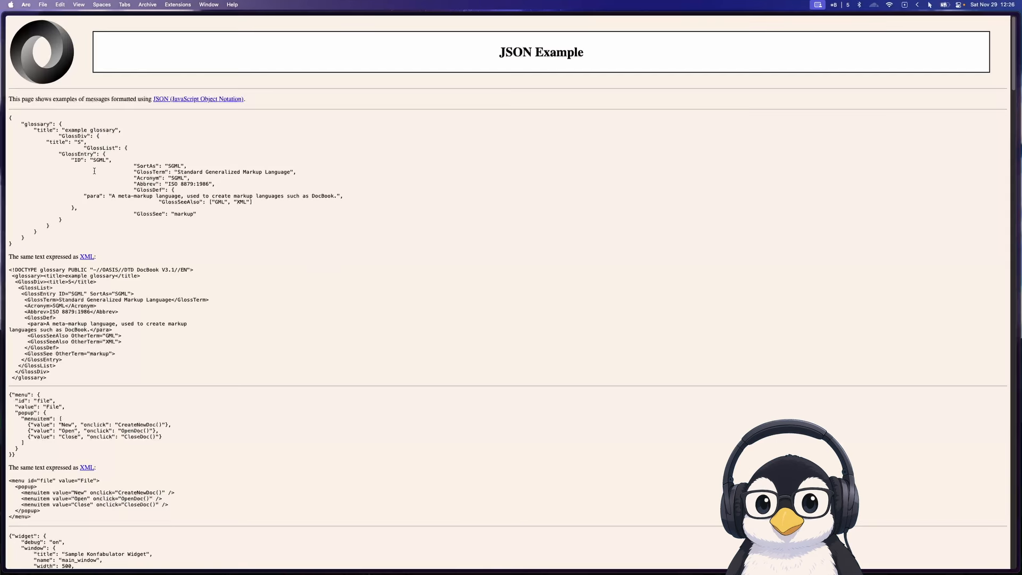
Copy the first JSON example, the glossary object, from the page and clear the selection
drag(11, 240, 4, 121)
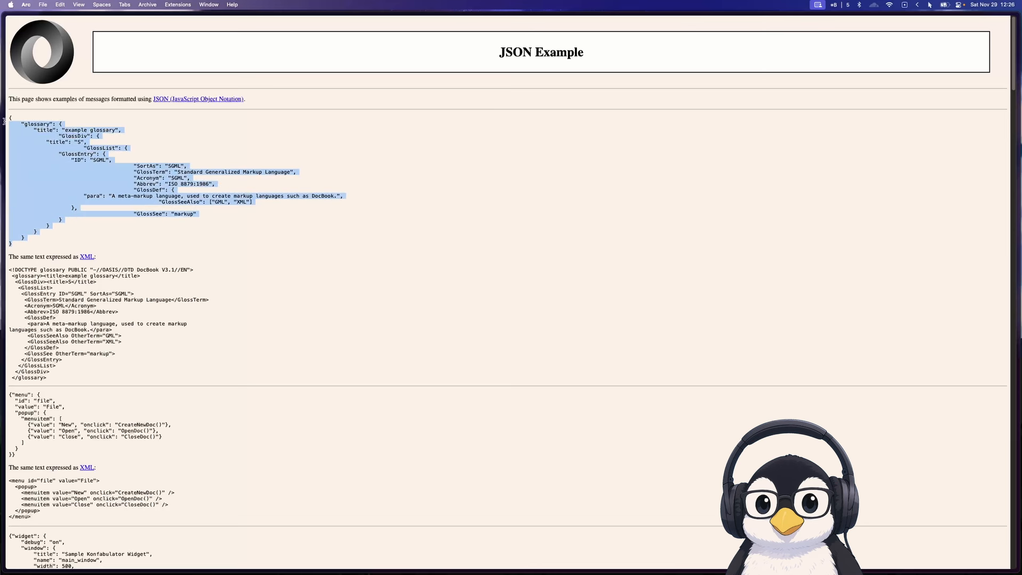
key(super+c)
click(146, 156)
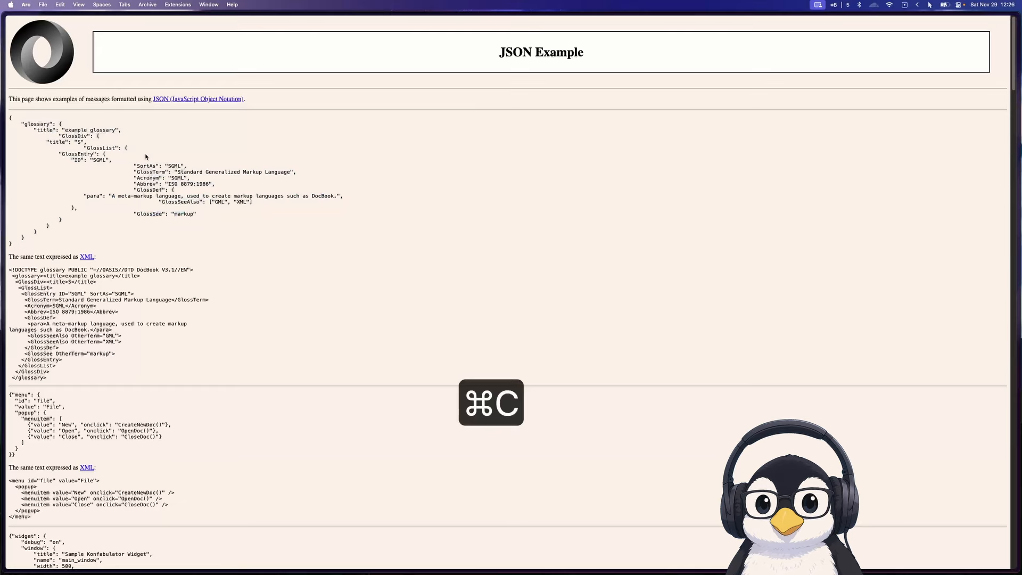
Switch back to the terminal workspace, focus the full-height window and start the text editor with the n command in insert mode
key(alt+d)
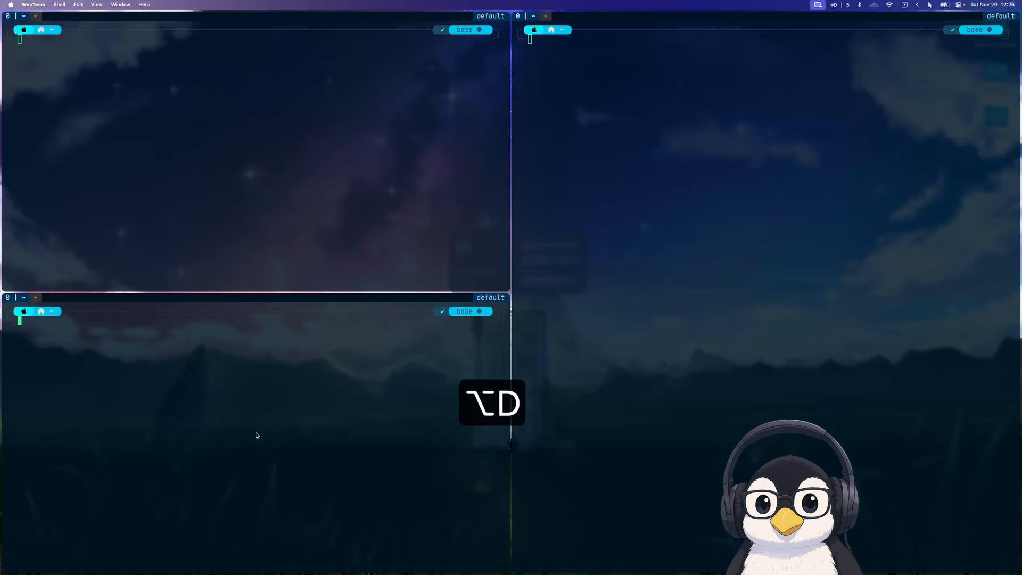
key(alt+l)
text(f)
key(Return)
text(n)
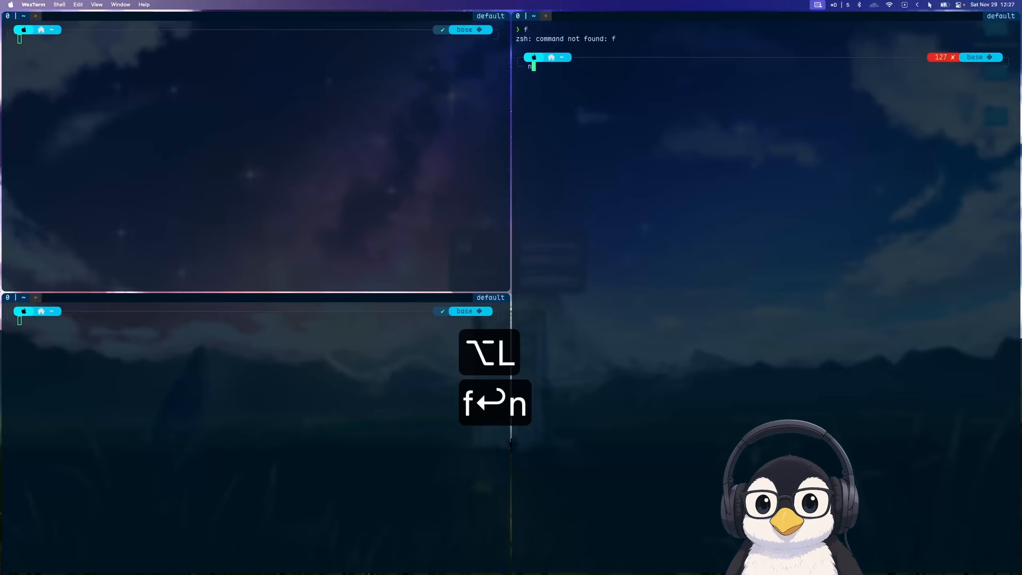
key(Return)
key(n)
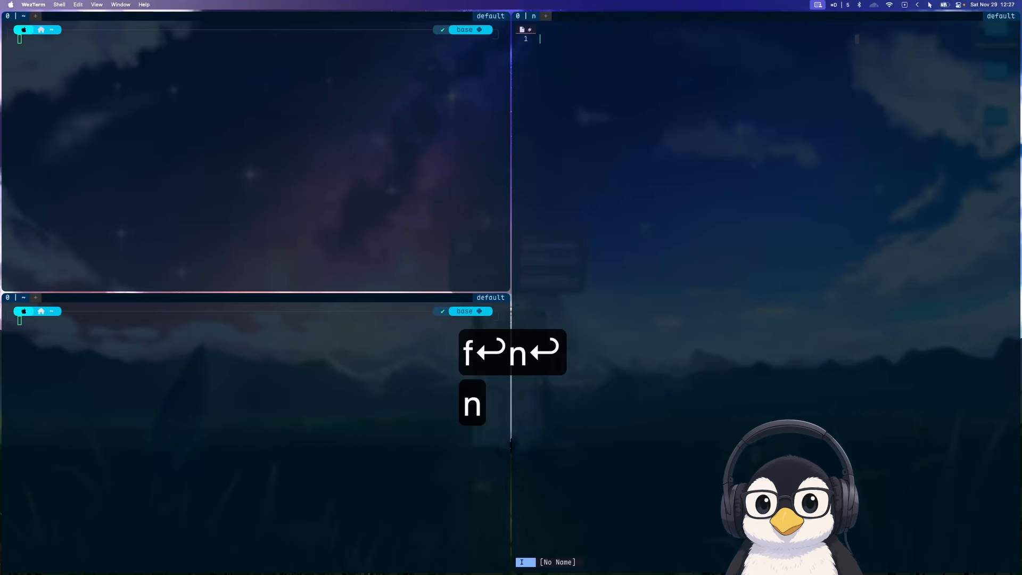
Paste the glossary JSON into the empty buffer and join all its lines into a single line
key(super+v)
key(Escape)
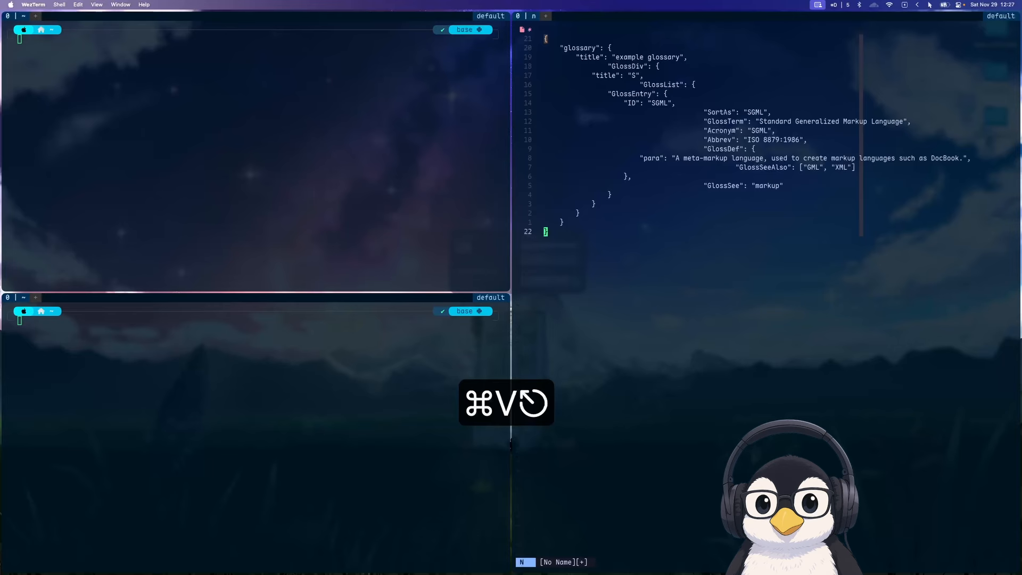
key(space)
key(b)
key(v)
key(shift+j)
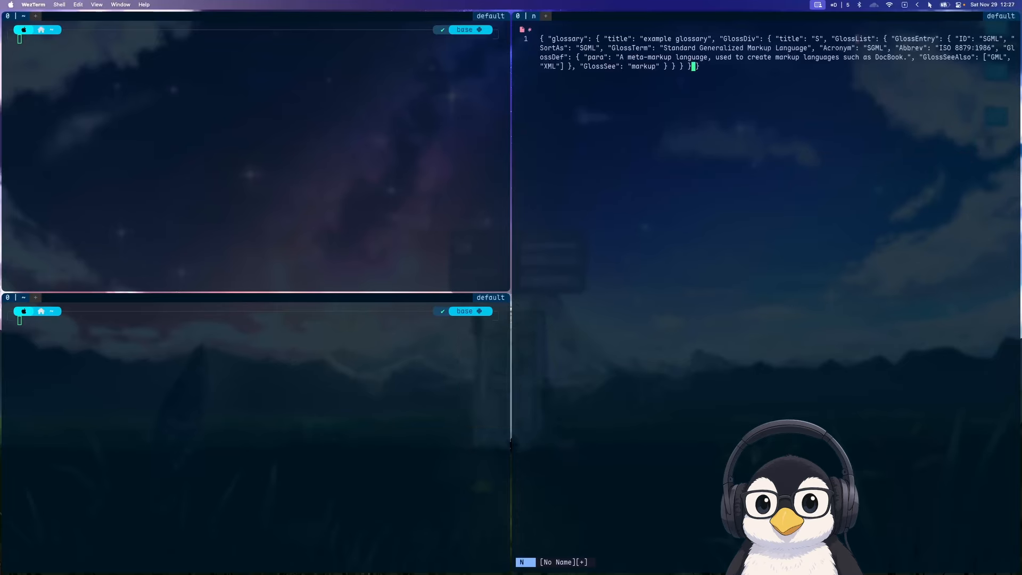
Copy the whole buffer containing the one-line glossary JSON
key(k)
key(k)
key(k)
key(k)
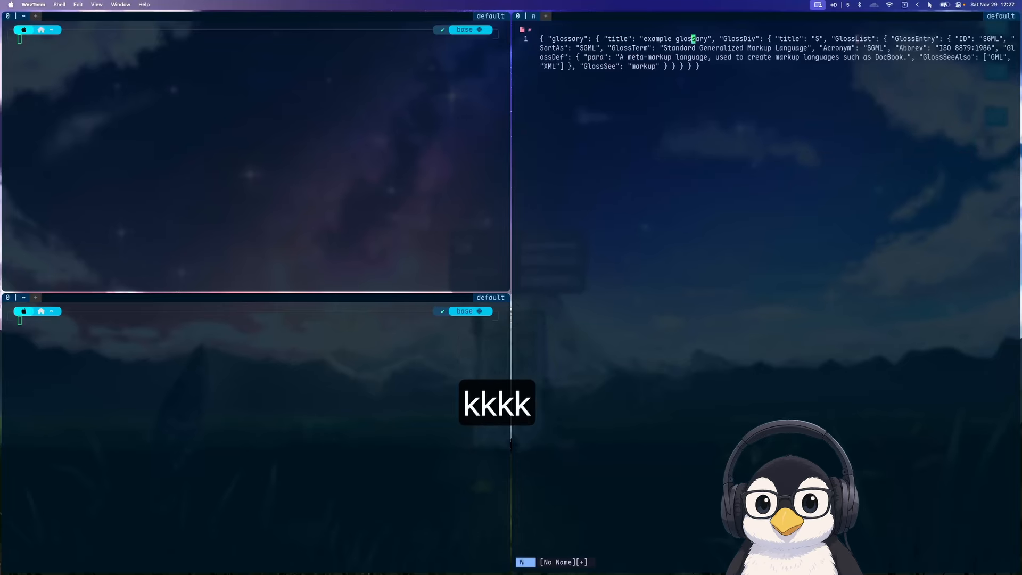
key(space)
key(b)
key(y)
Add three blank lines below the one-line glossary JSON and return to normal mode
key(j)
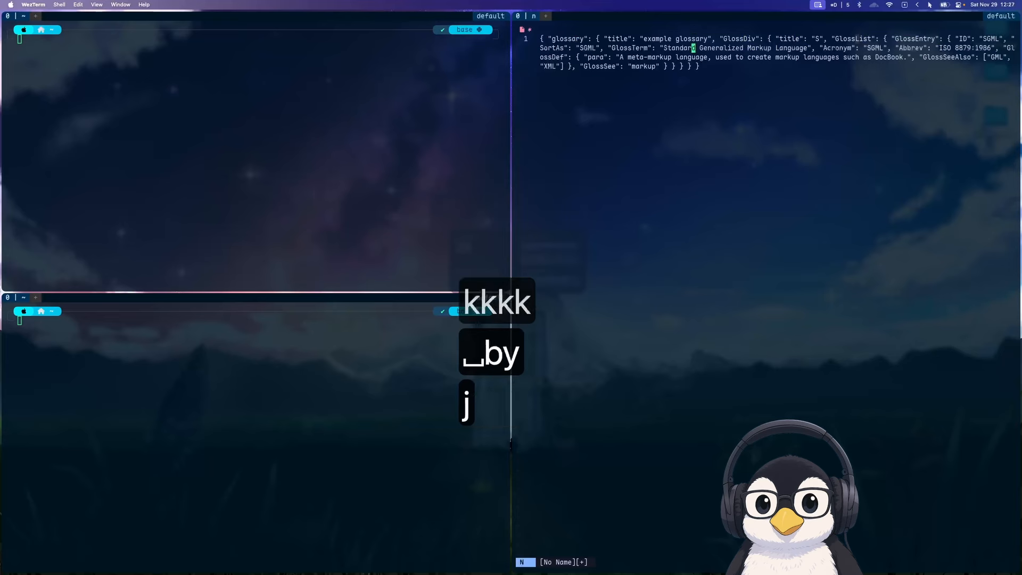
key(j)
key(j)
key(o)
key(Return)
key(Return)
key(Escape)
Open the JSON Format extension through Leader Key, paste the one-line glossary JSON as input and format it
key(super+space)
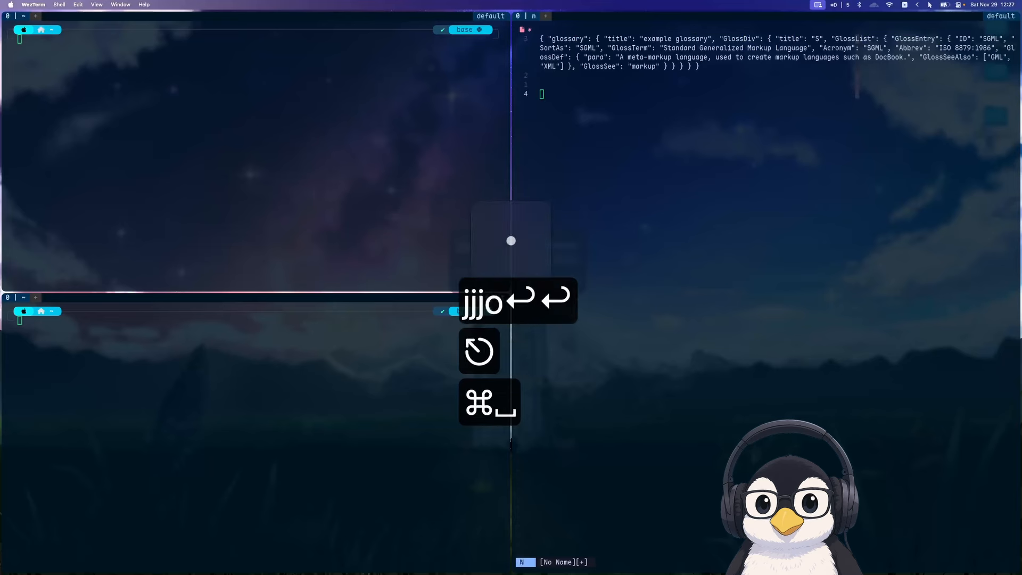
text(ej)
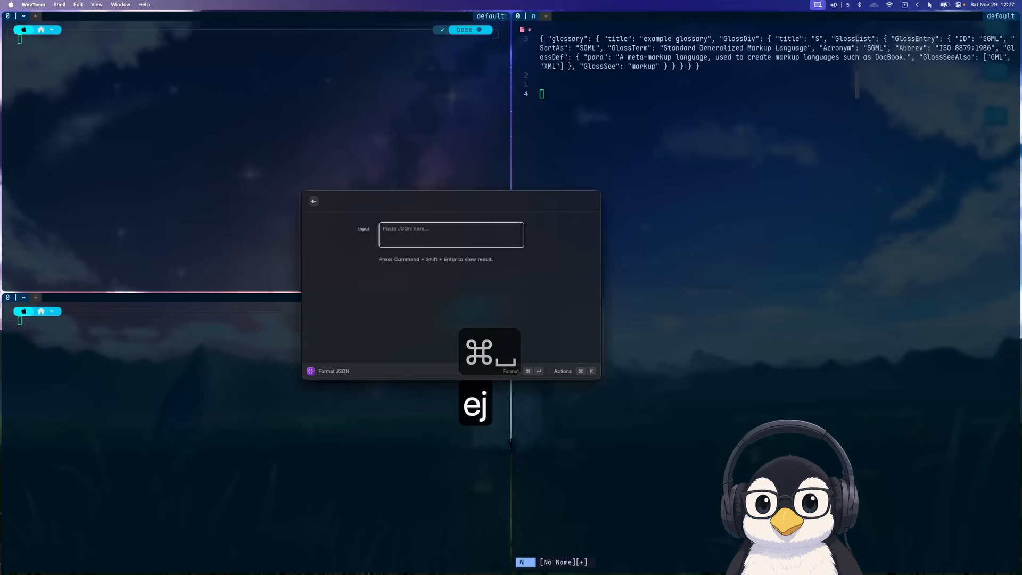
key(super+v)
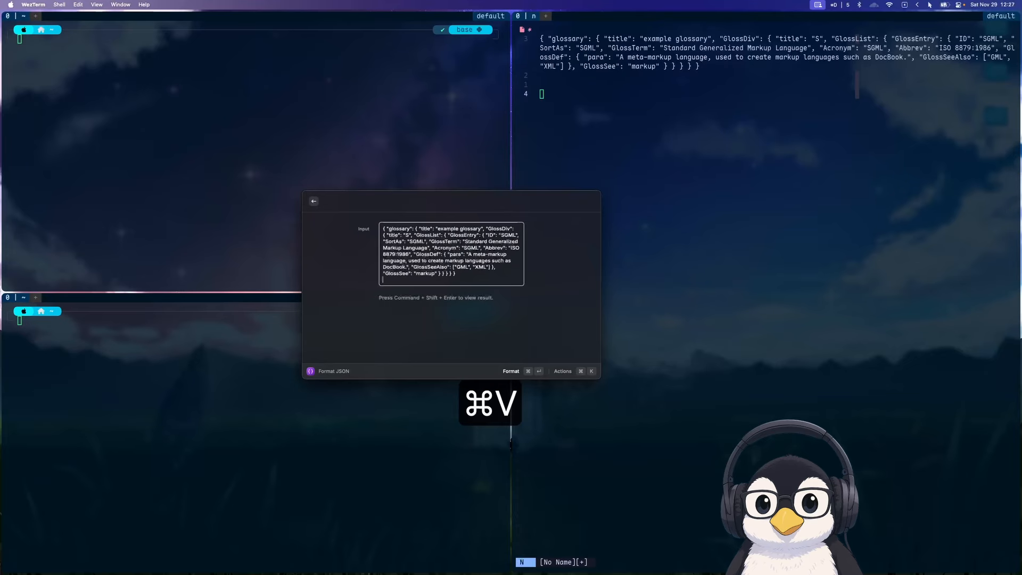
key(super+Return)
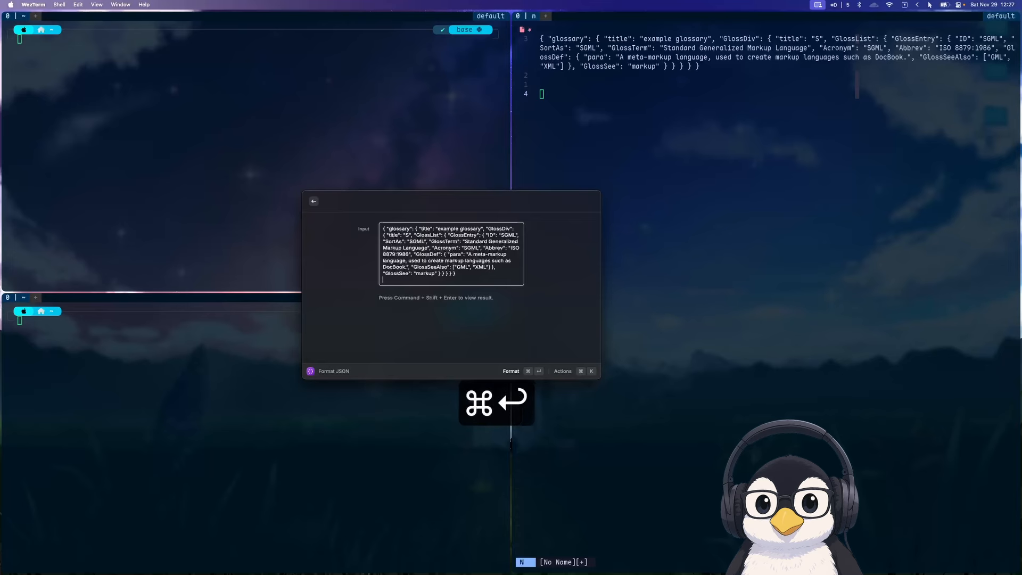
Open the clipboard history through Leader Key, compare the formatted, one-line and original glossary JSON entries, and close it
key(super+space)
text(c)
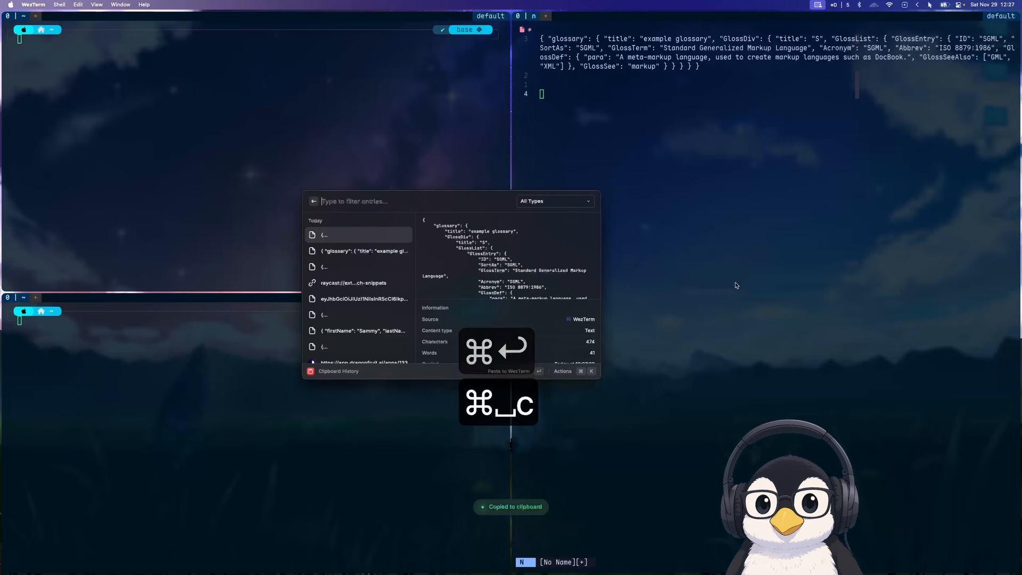
scroll(468, 258, down, 5)
scroll(467, 258, up, 3)
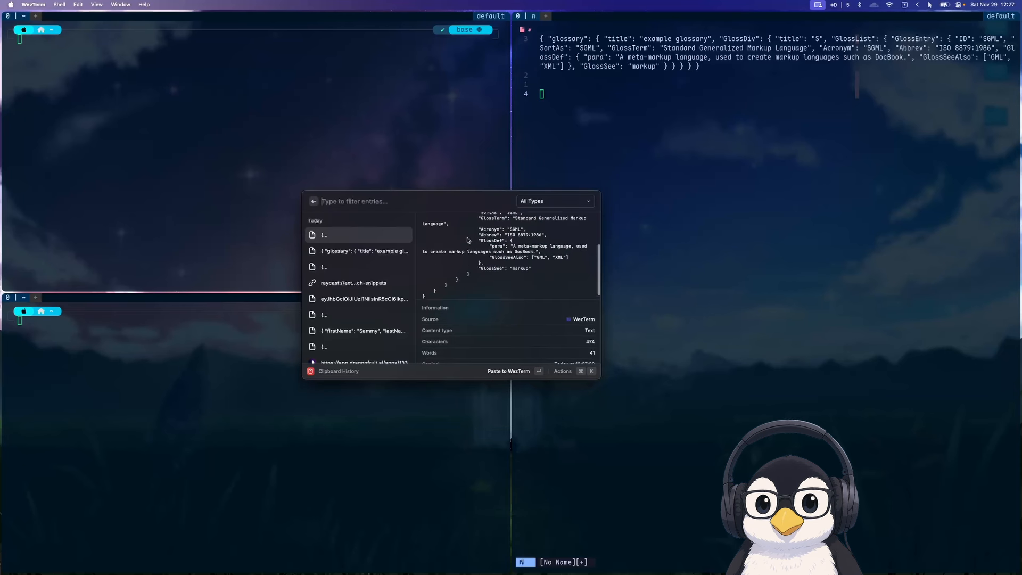
click(352, 265)
scroll(486, 248, down, 4)
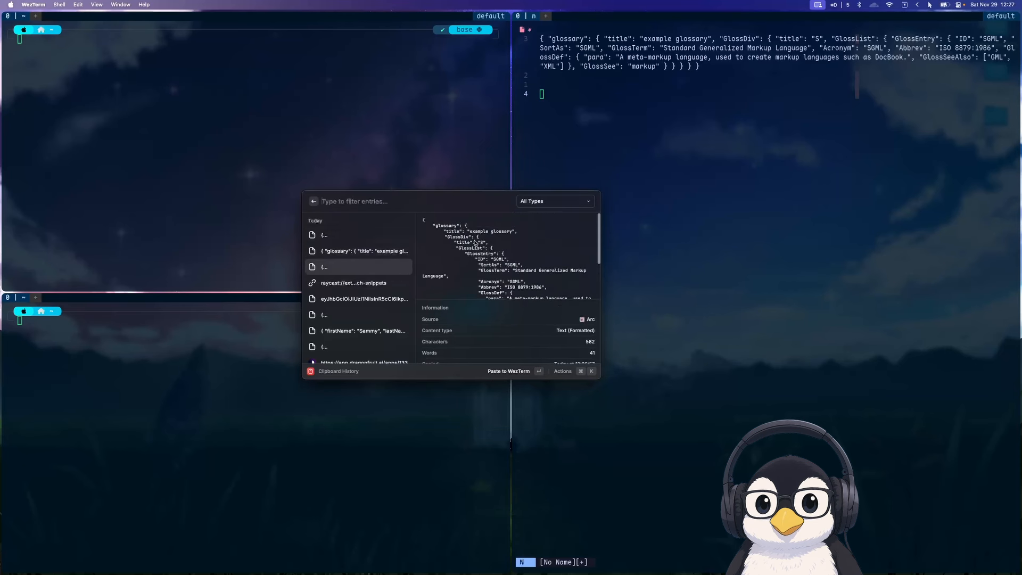
click(394, 254)
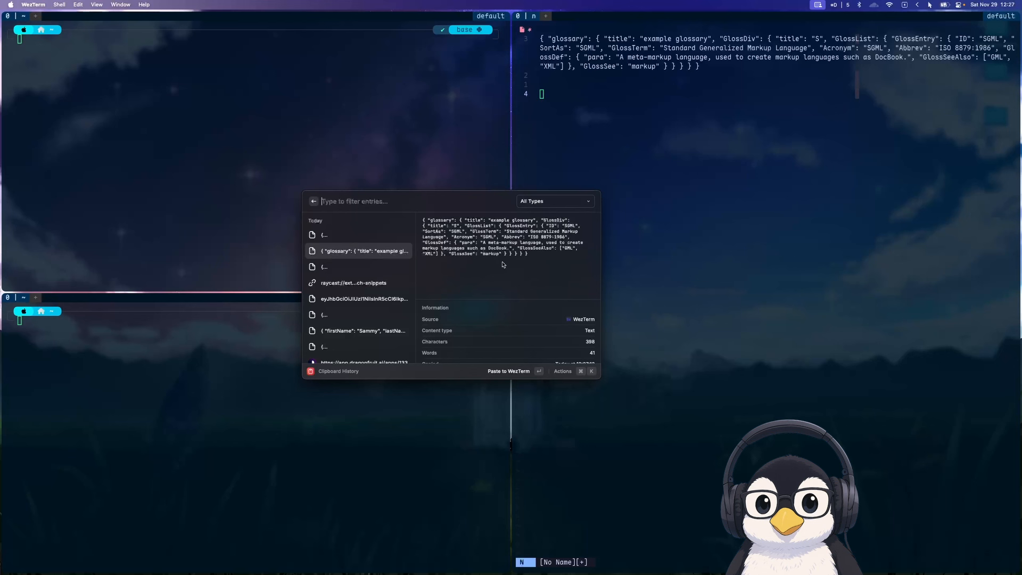
key(Up)
scroll(499, 243, down, 3)
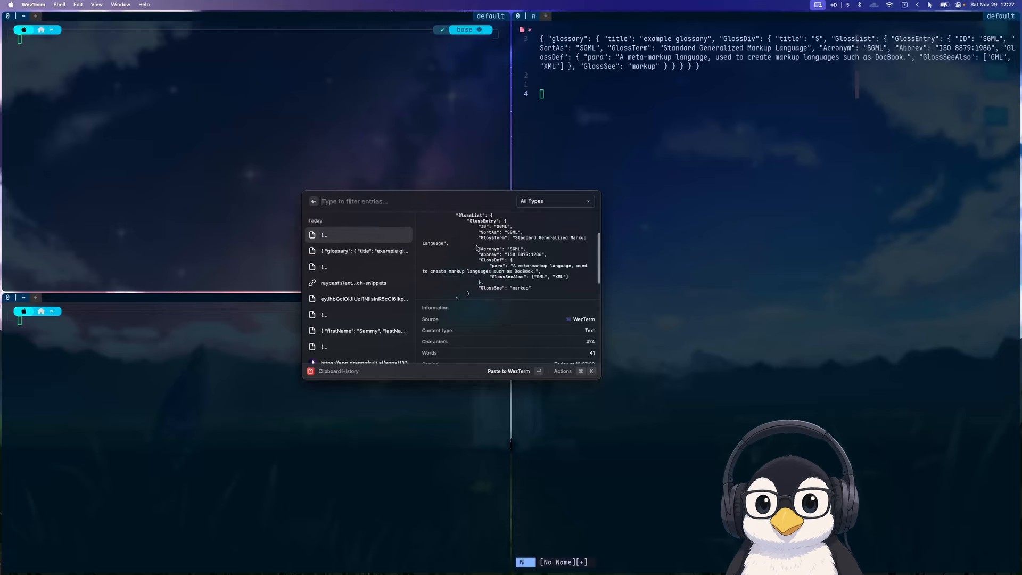
key(Escape)
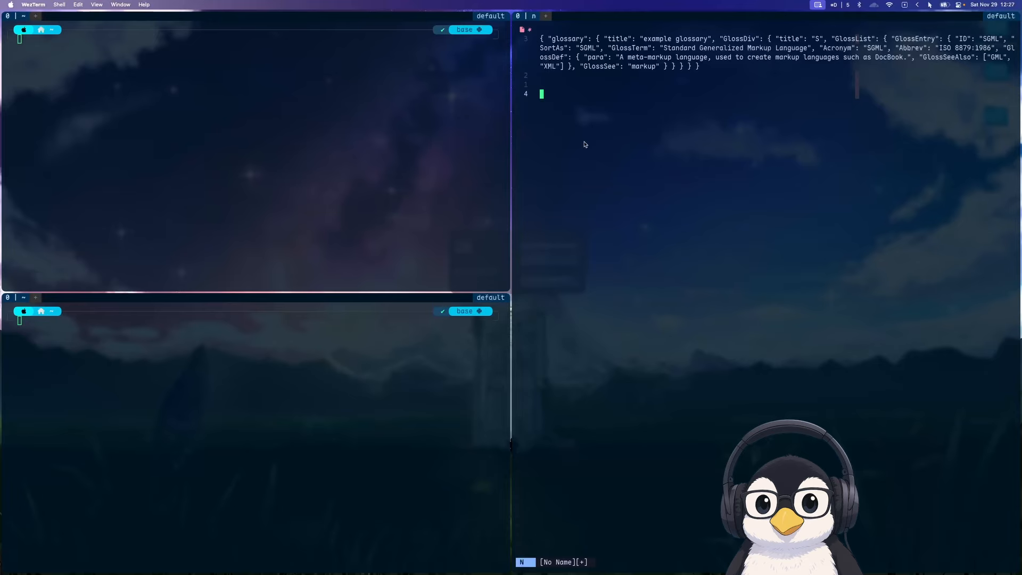
Paste the formatted glossary JSON below the one-line version in the buffer
key(p)
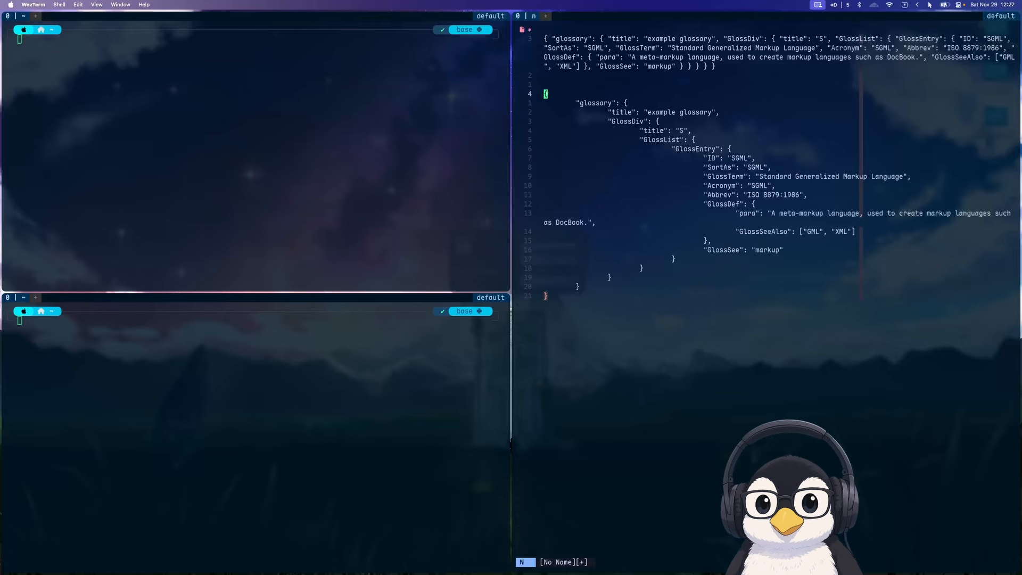
Switch to the Arc browser and search the web for "jwt token sample" in a new tab
key(alt+b)
key(super+t)
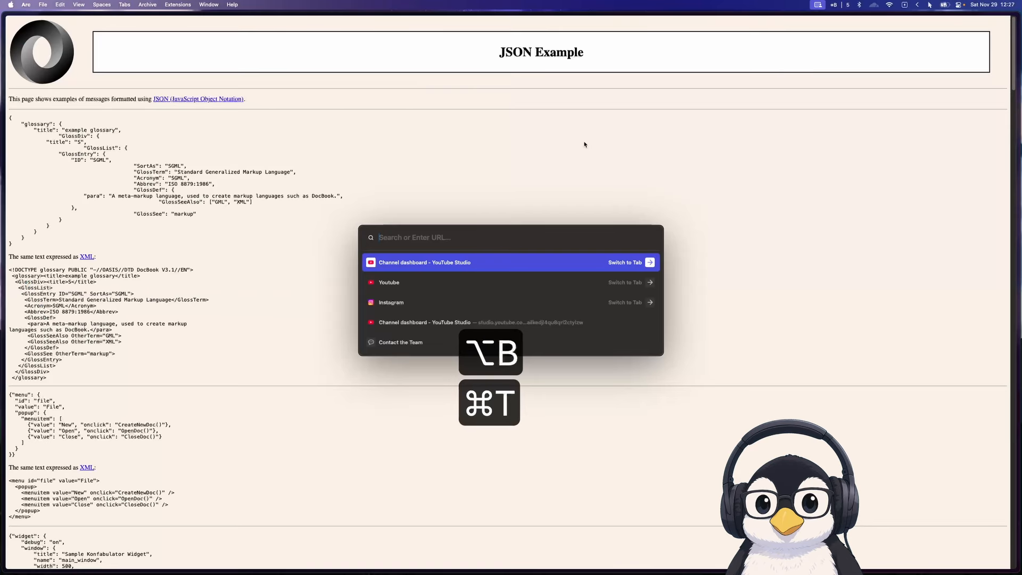
text(jwt )
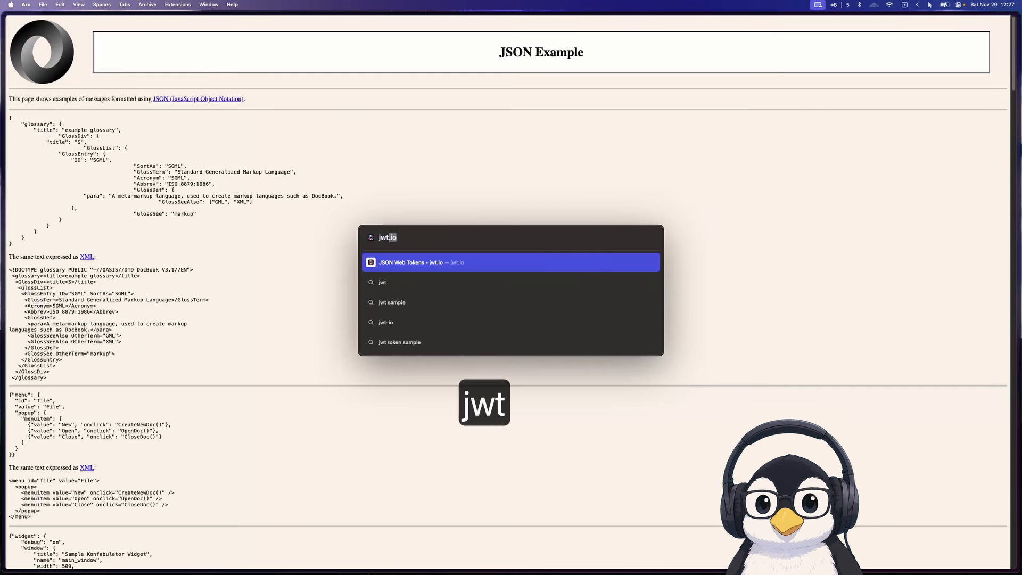
text(token sample)
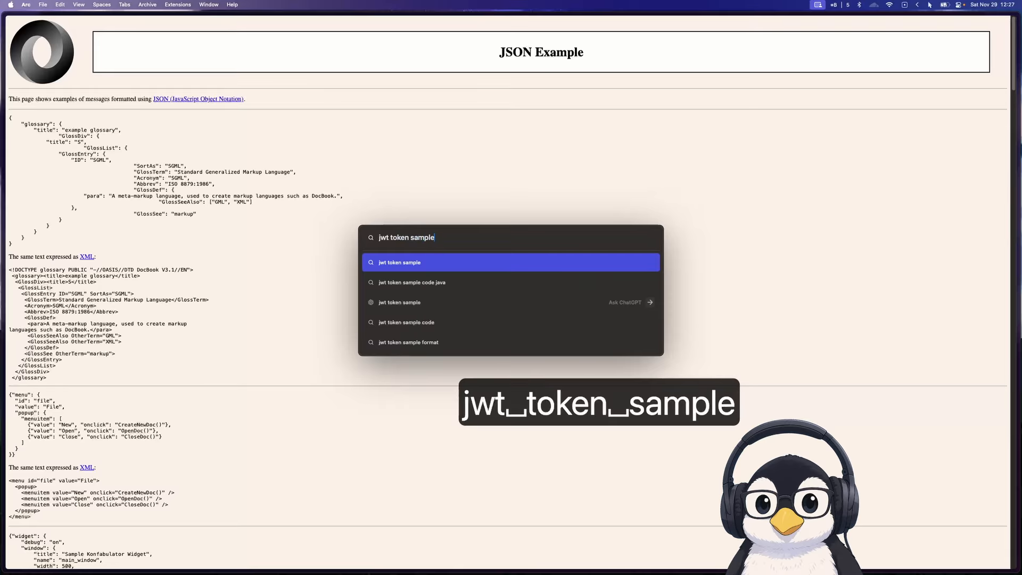
key(Return)
Copy the sample JWT from the code block in the AI Overview
click(218, 209)
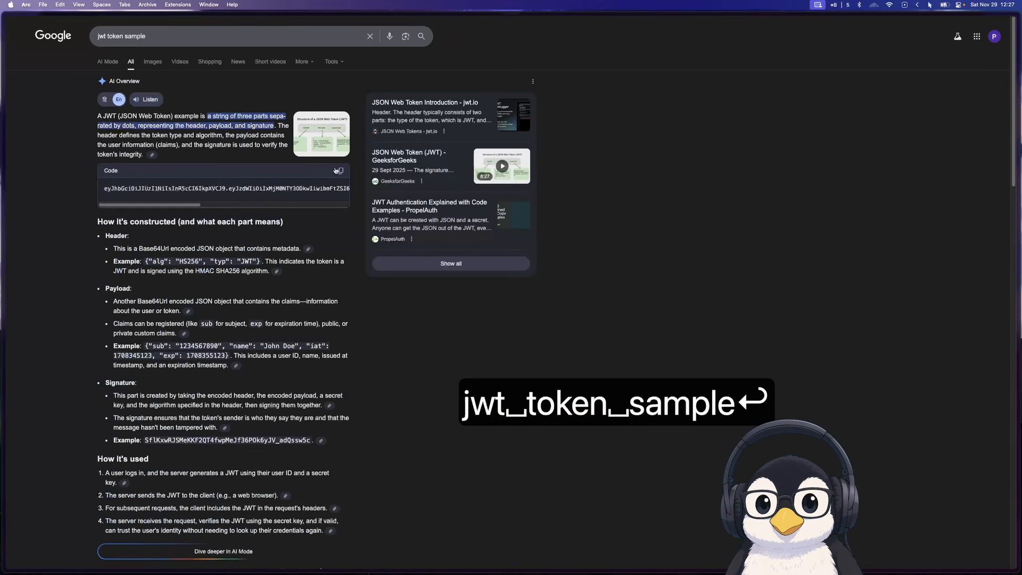
scroll(218, 192, right, 10)
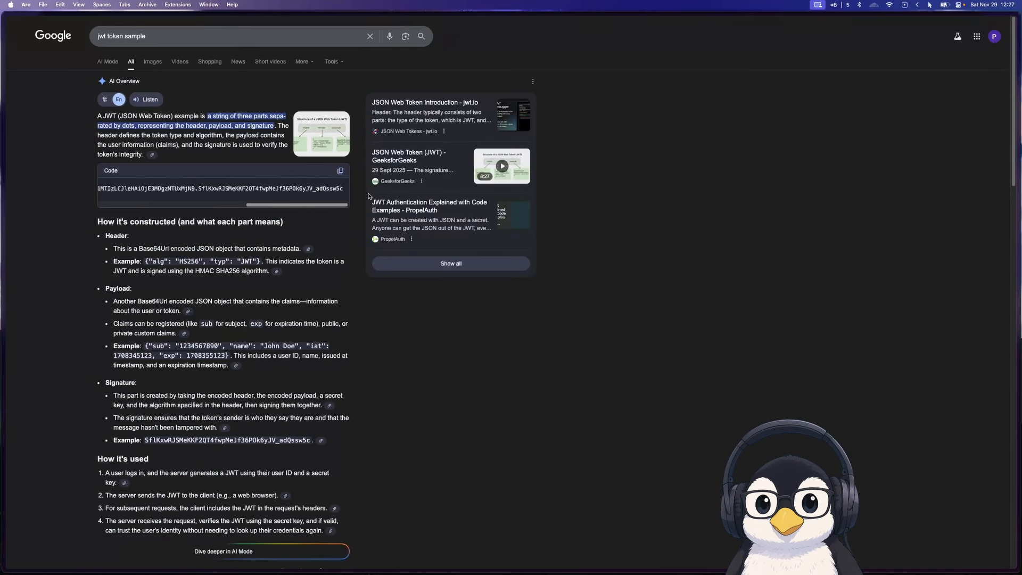
click(340, 171)
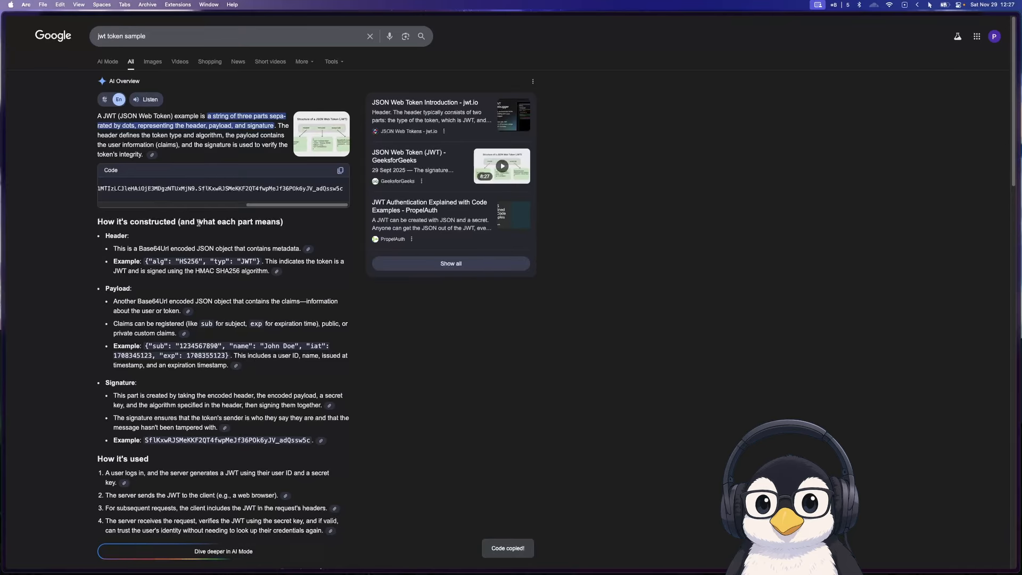
Open the JWT Decode extension through Leader Key, view the copied token's decoded header and payload, and close it
key(super+space)
text(e)
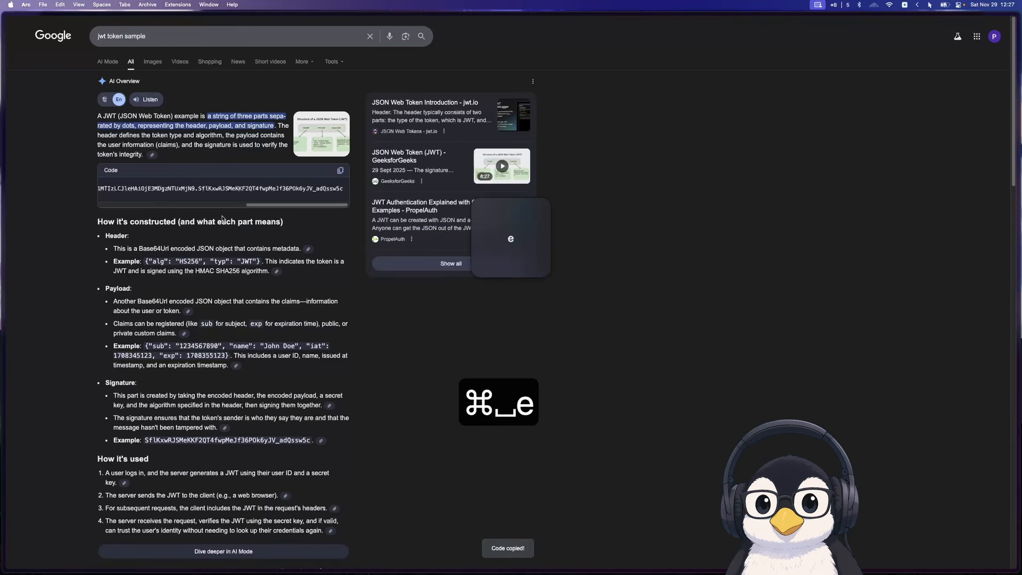
key(shift+j)
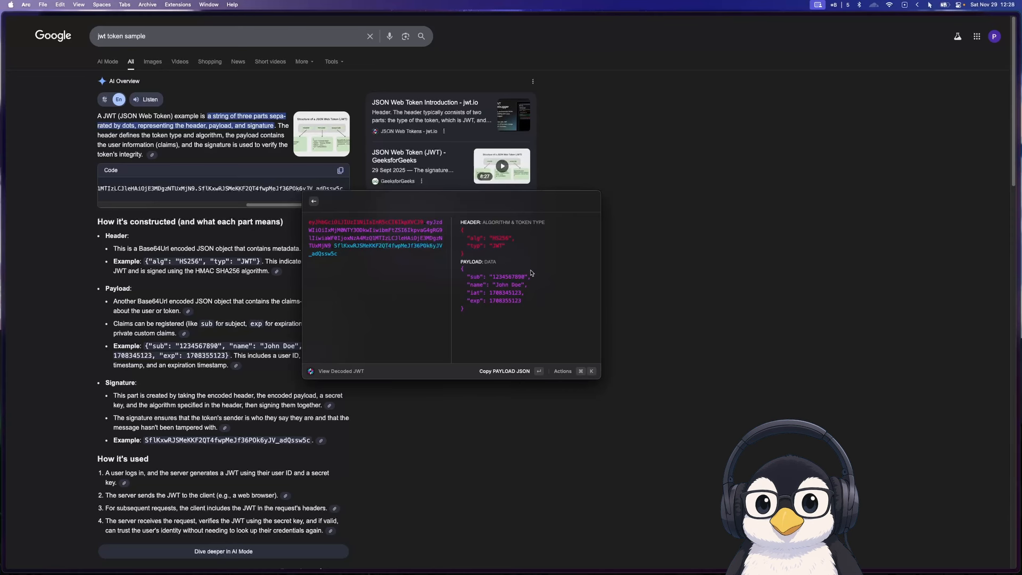
key(Escape)
key(Escape)
Return to the Leader Key settings, open the Date Converter through Leader Key and convert "now" in the Pacific/Apia time zone
key(alt+d)
key(alt+a)
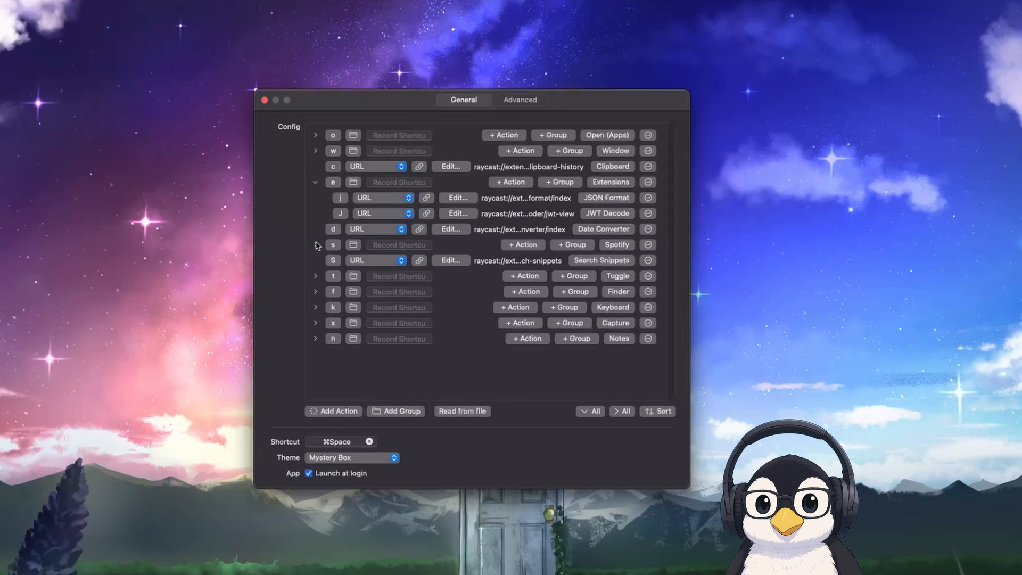
key(cmd+space)
text(dnow)
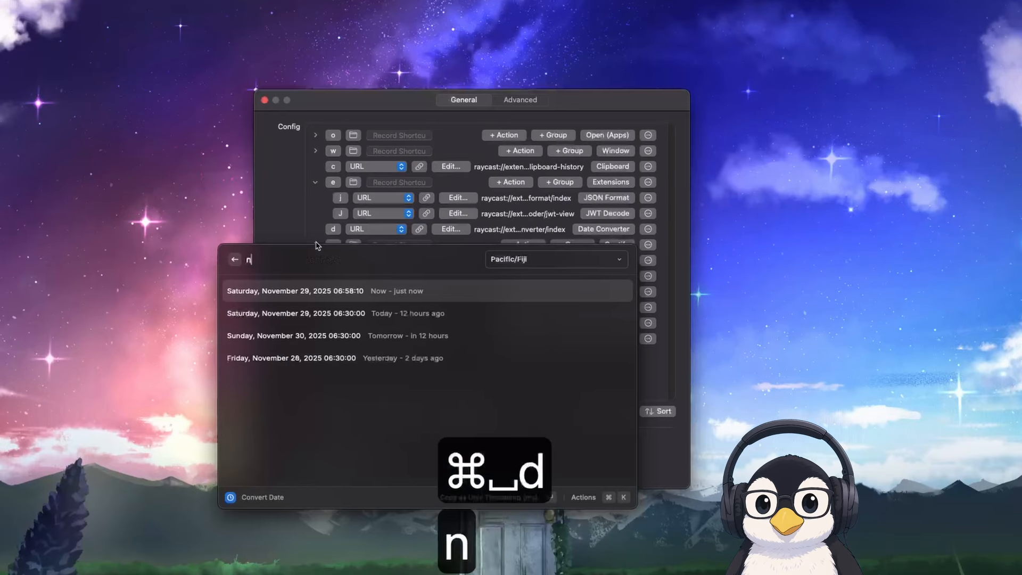
click(510, 257)
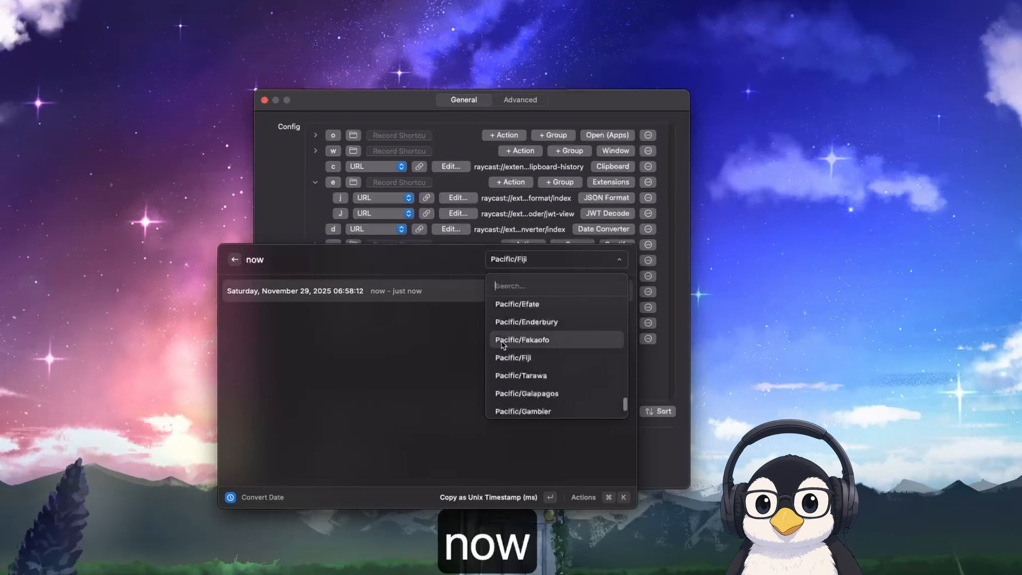
scroll(510, 333, up, 2)
click(522, 324)
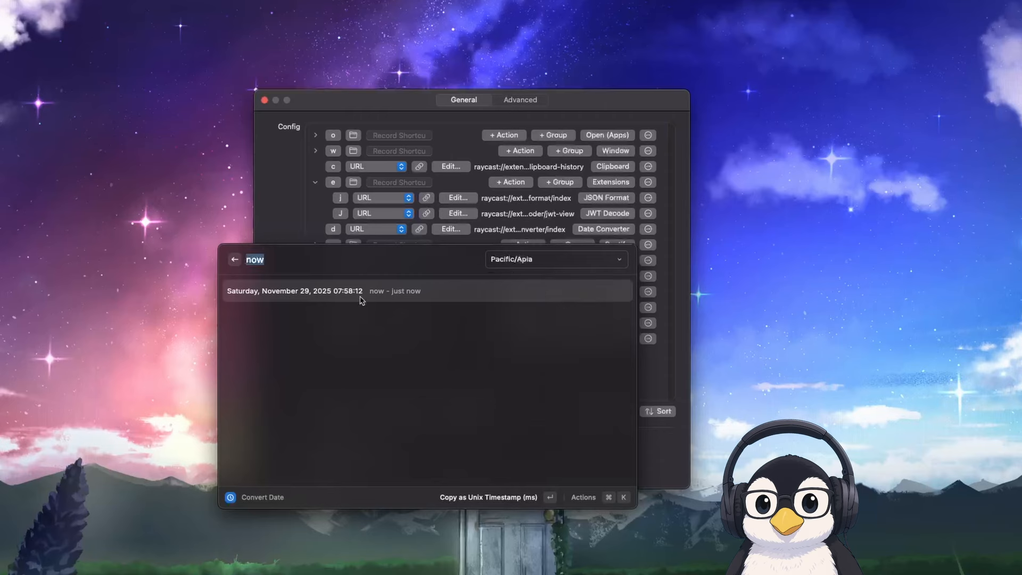
Replace the date in the converter with "monday"
click(293, 258)
key(BackSpace)
key(BackSpace)
key(BackSpace)
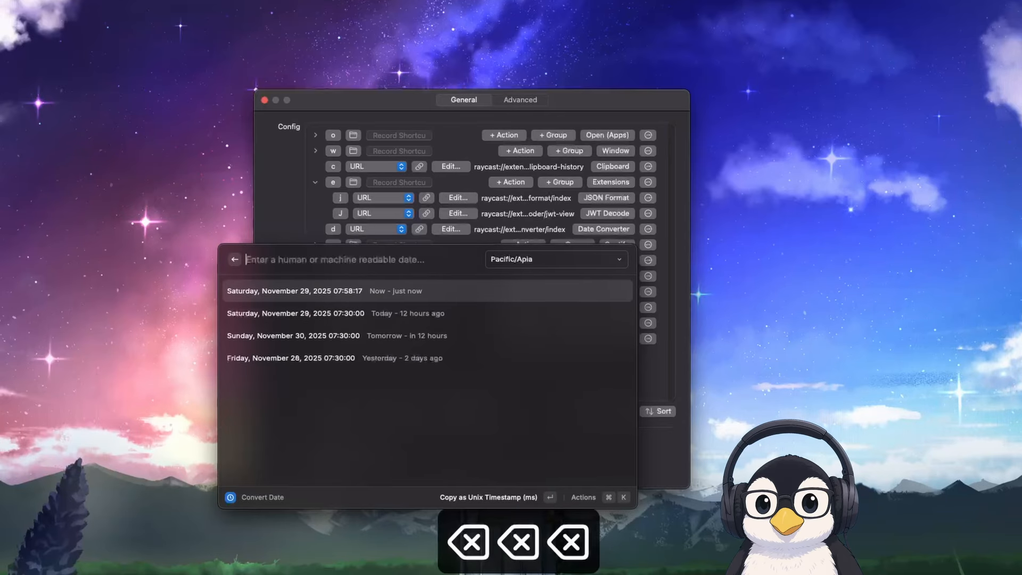
text(monday)
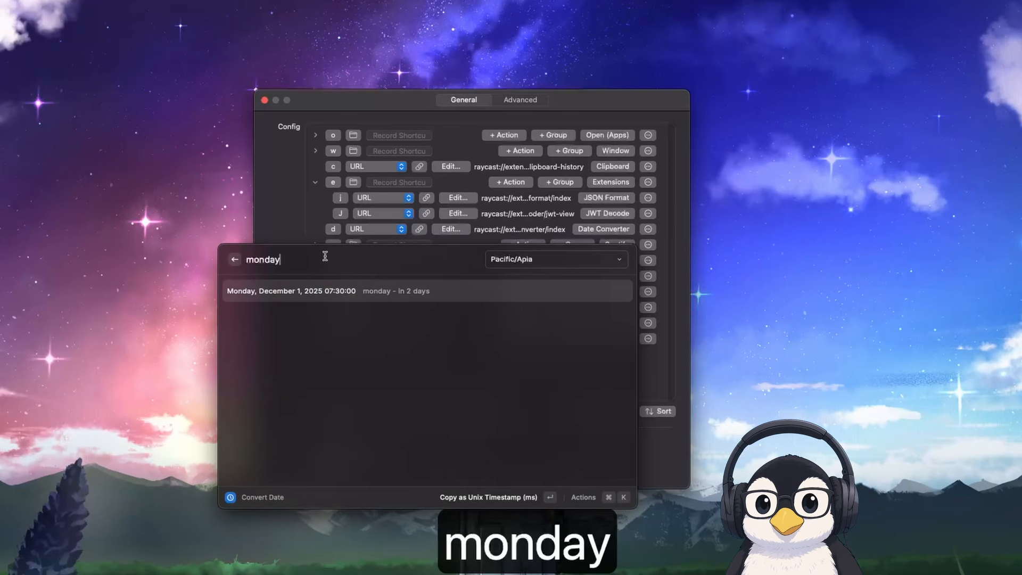
Change the converter's time zone to Pacific/Pago_Pago and close the Date Converter
click(525, 262)
scroll(510, 352, down, 3)
scroll(509, 356, down, 5)
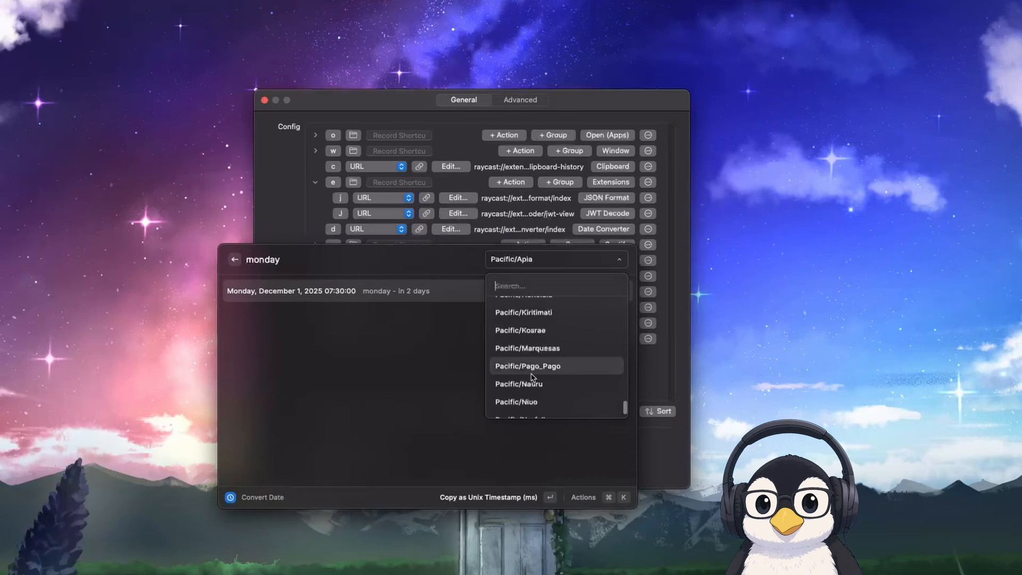
click(531, 369)
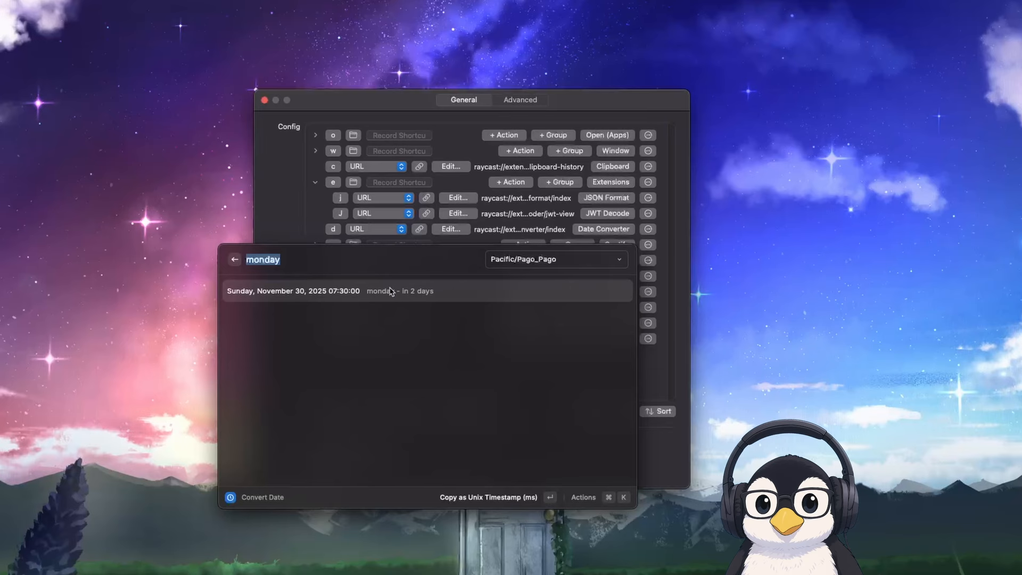
key(Escape)
key(Escape)
key(Escape)
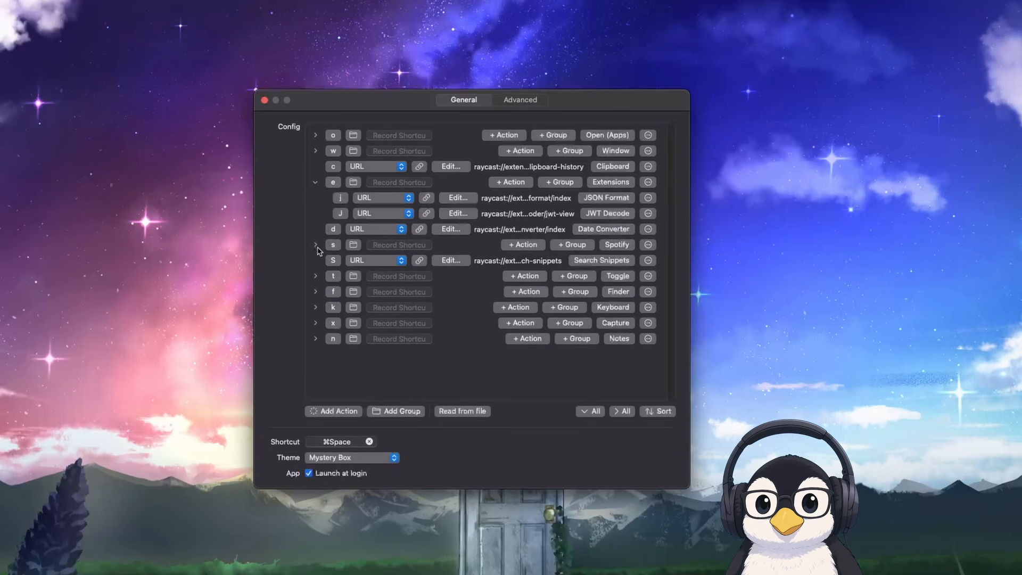
Expand the Spotify group in the Leader Key config and open the Spotify app through that group's shortcut
click(316, 246)
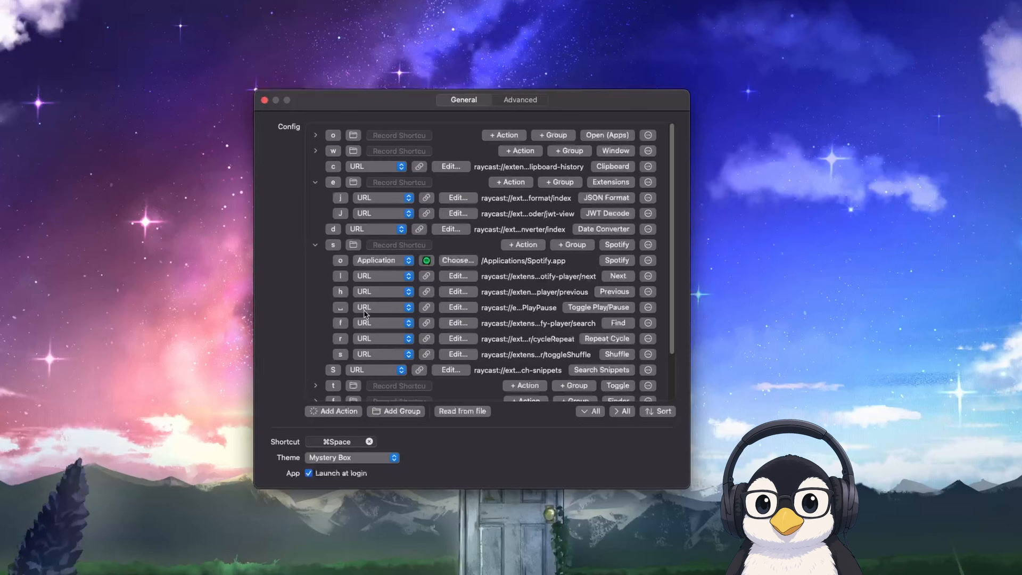
key(super+space)
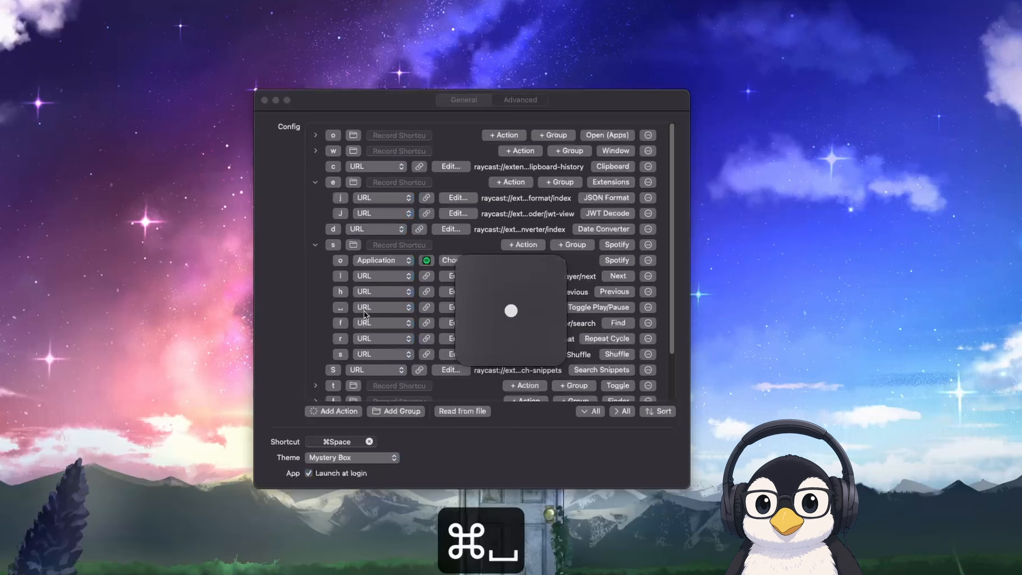
key(s)
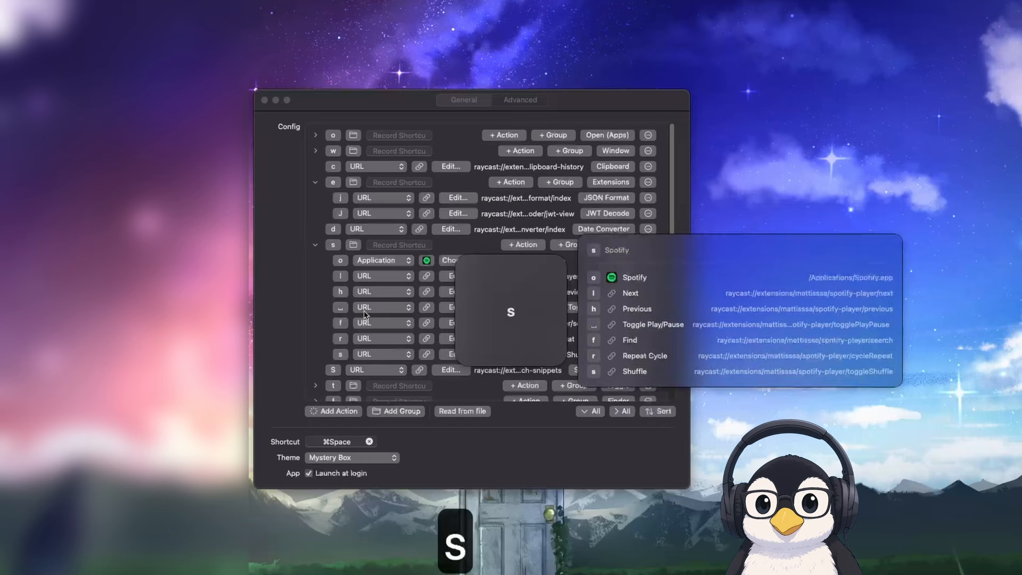
key(o)
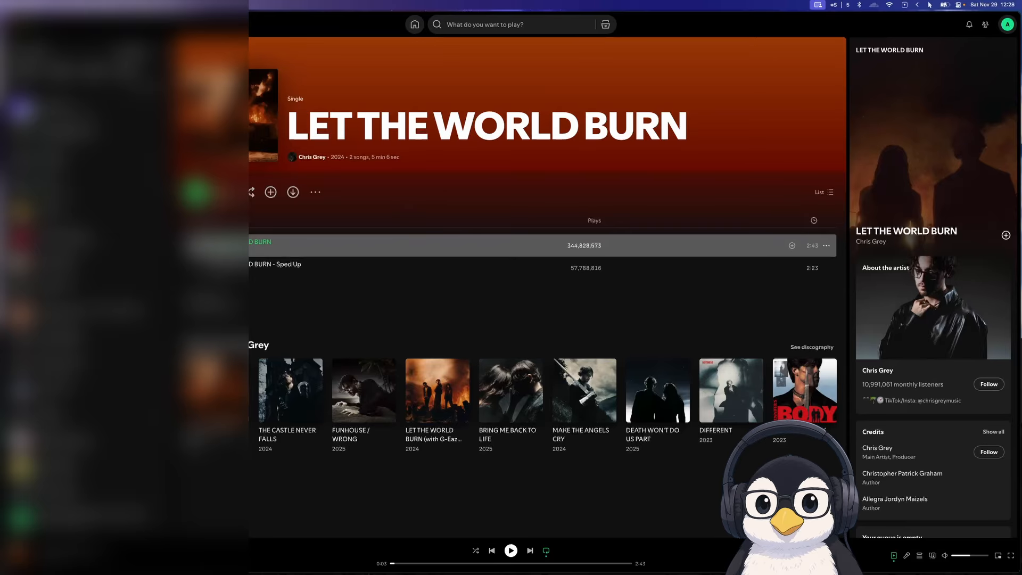
Start playing LET THE WORLD BURN in Spotify and switch back to the terminal workspace
key(space)
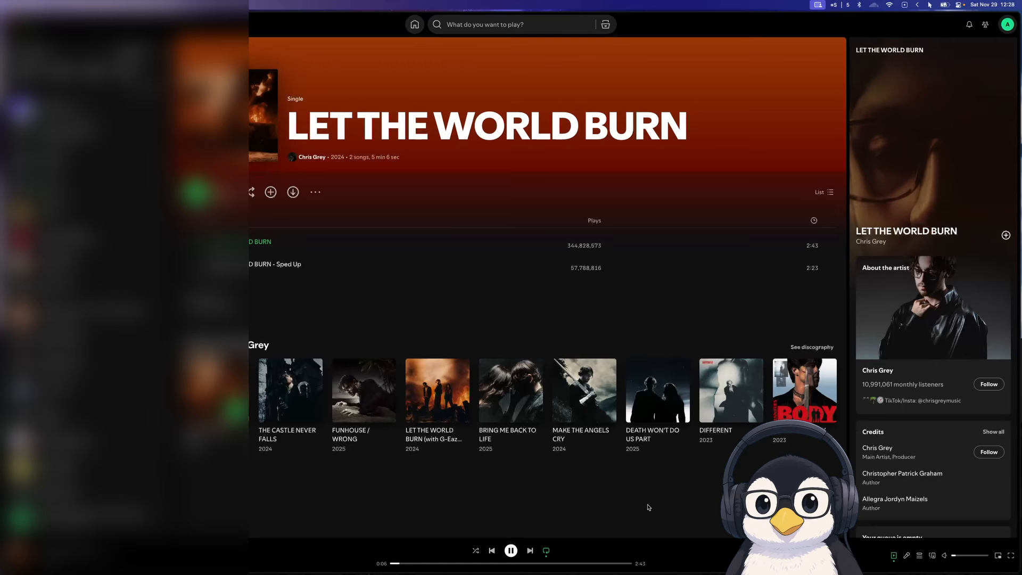
key(alt+b)
key(alt+d)
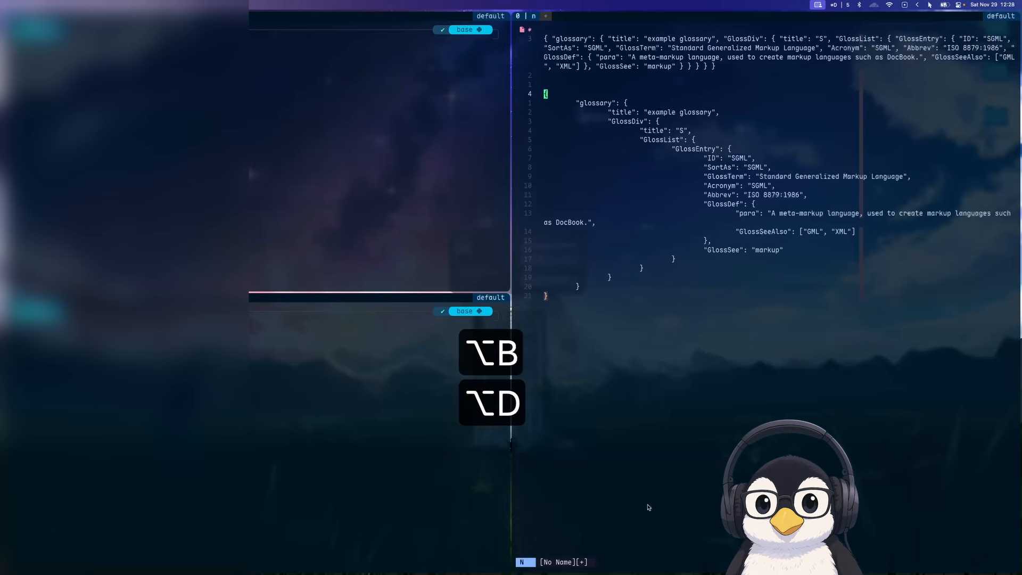
Return to the Leader Key config, run the Spotify group's Next action and switch to the Spotify workspace
key(alt+a)
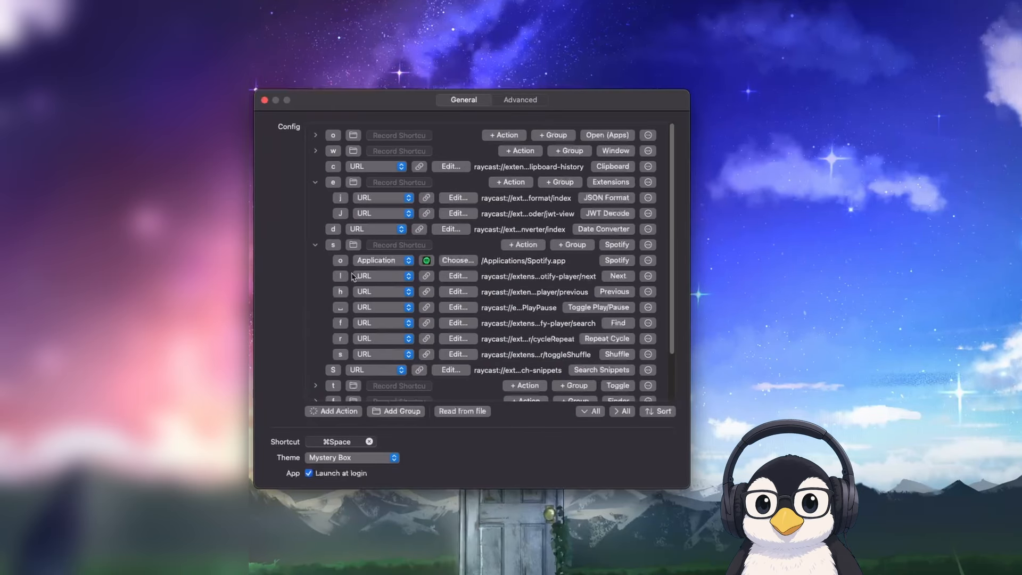
key(super+space)
key(s)
key(l)
key(alt+s)
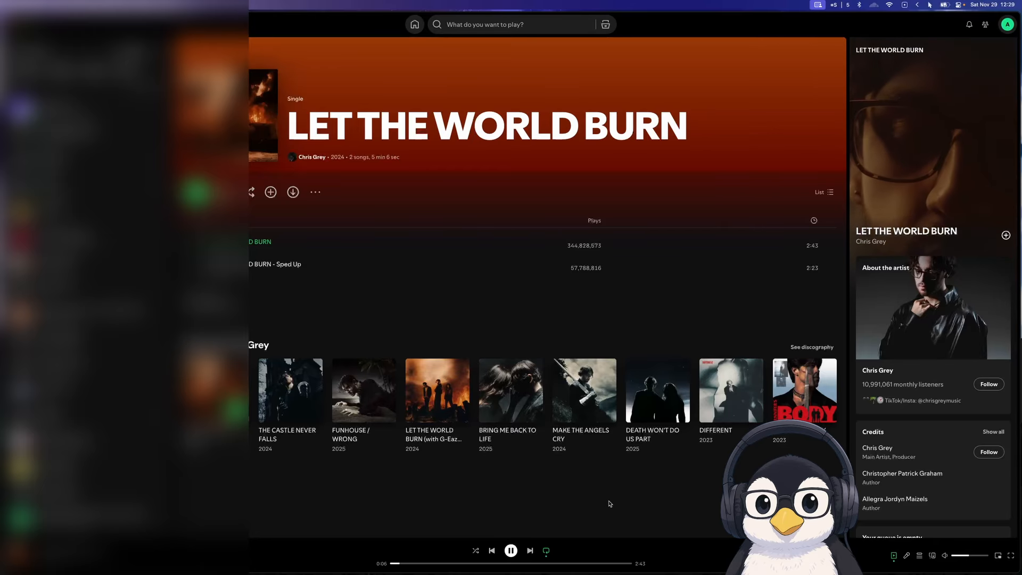
Skip Spotify to the next track and back to the previous one with the Leader Key Spotify actions
key(super+space)
text(sl)
key(Return)
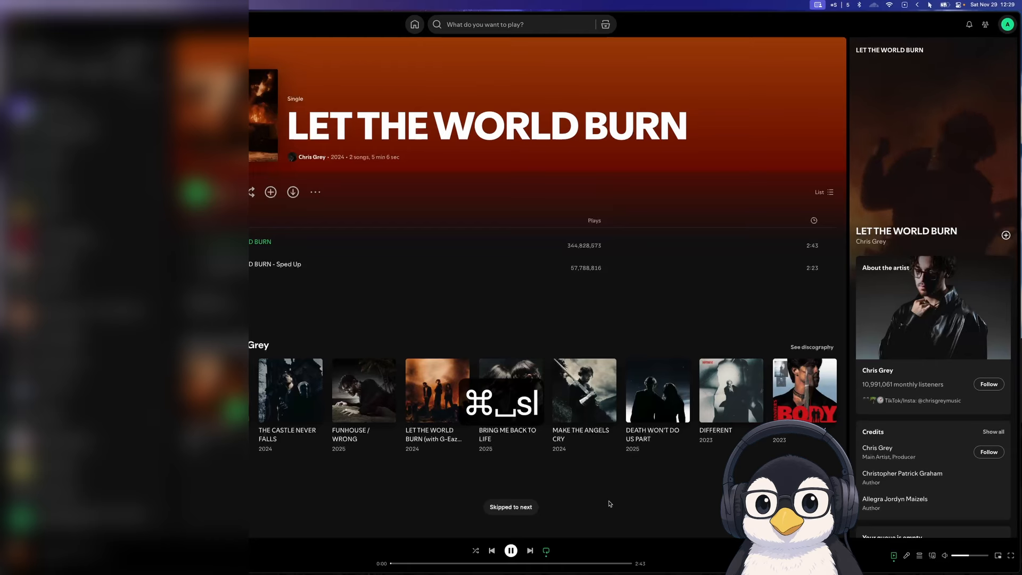
key(super+space)
text(sh)
key(Return)
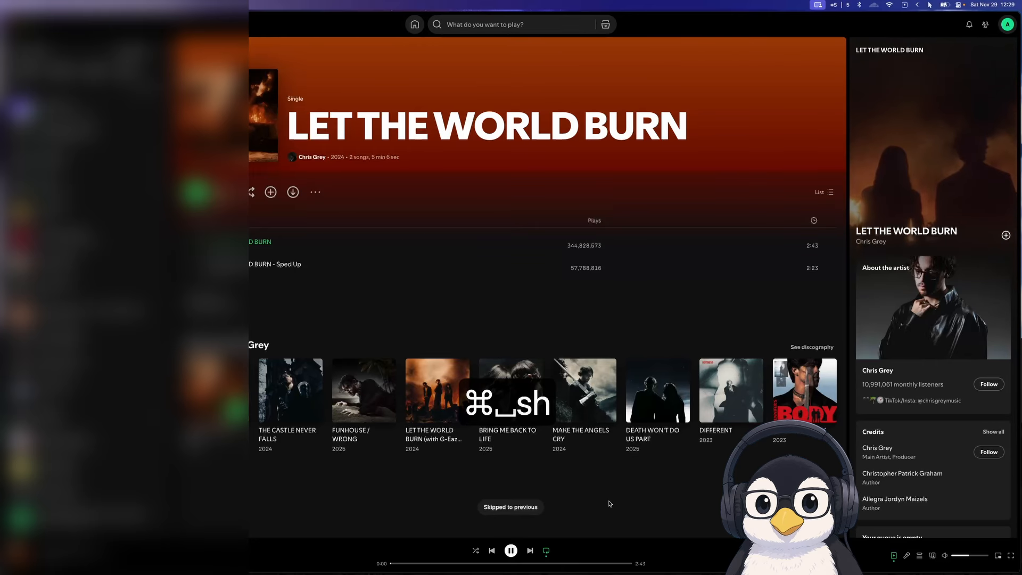
Pause the song with Leader Key's Toggle Play/Pause action and return to the Spotify workspace
key(super+space)
key(s)
key(space)
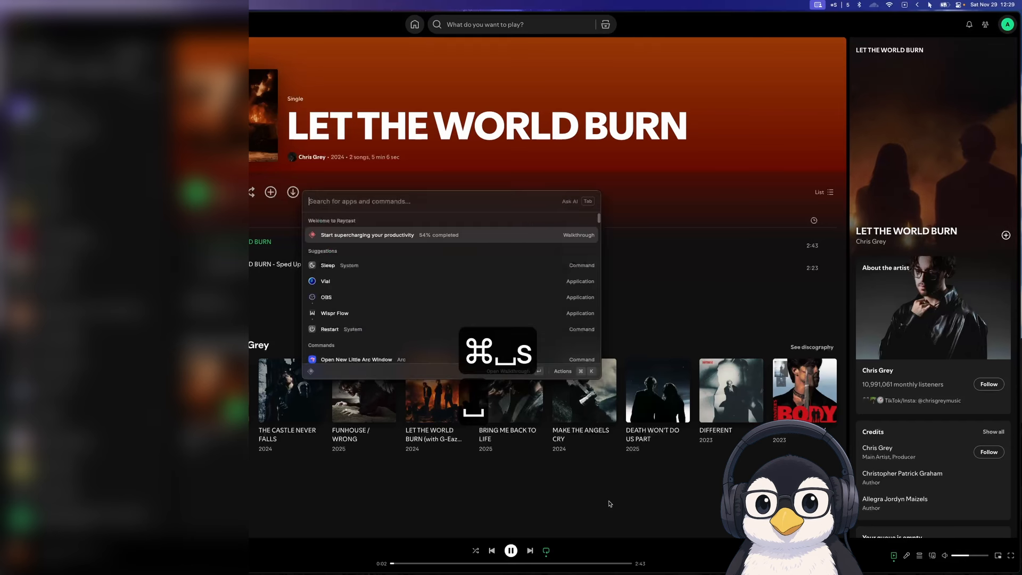
key(alt+b)
key(alt+s)
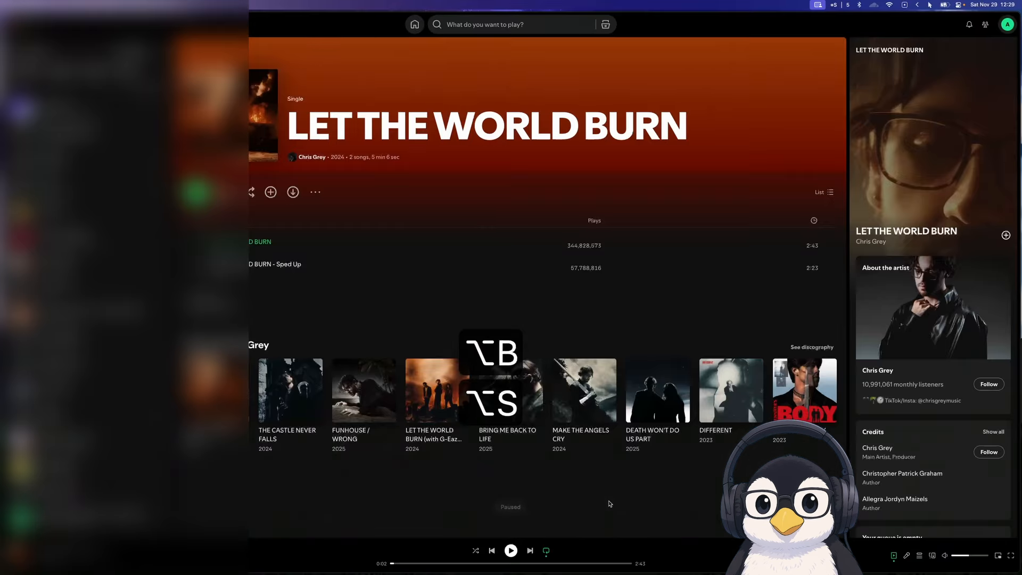
Review the remaining Spotify group actions in the Leader Key config and return to the Spotify workspace
key(alt+a)
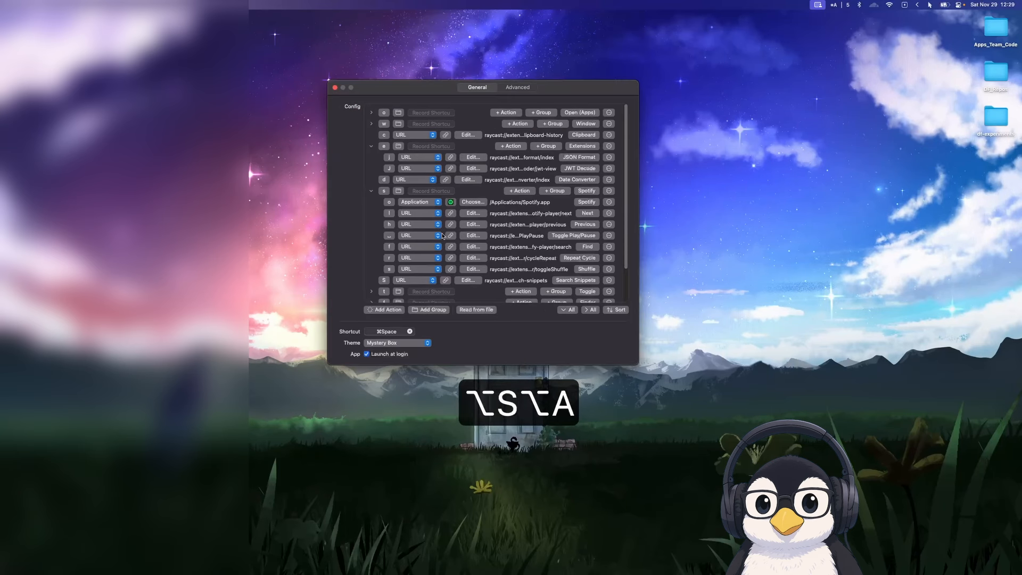
key(super+space)
key(Escape)
key(alt+s)
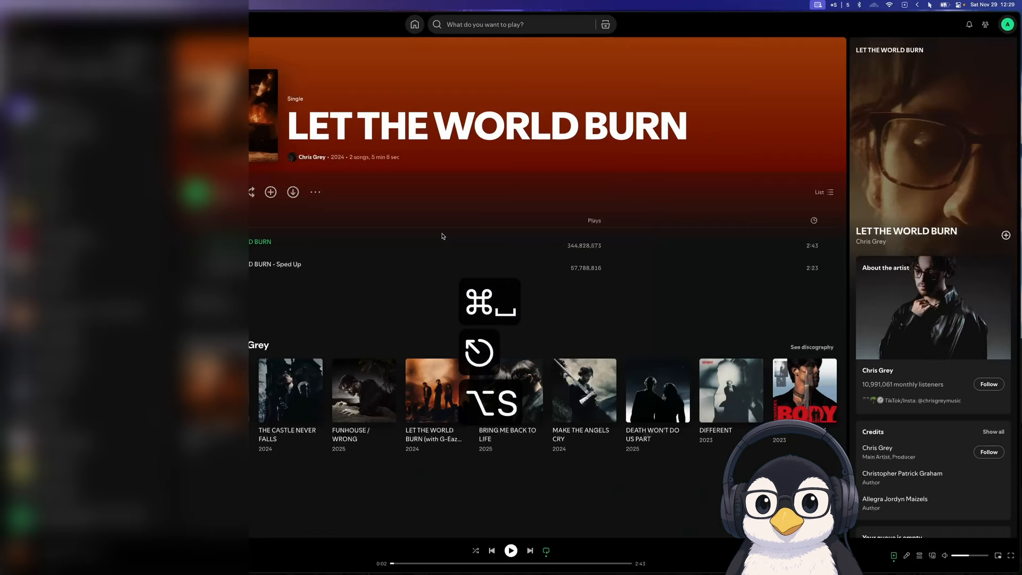
Run Leader Key's Repeat Cycle action three times to step Spotify through its repeat modes
key(super+space)
text(sr)
key(Return)
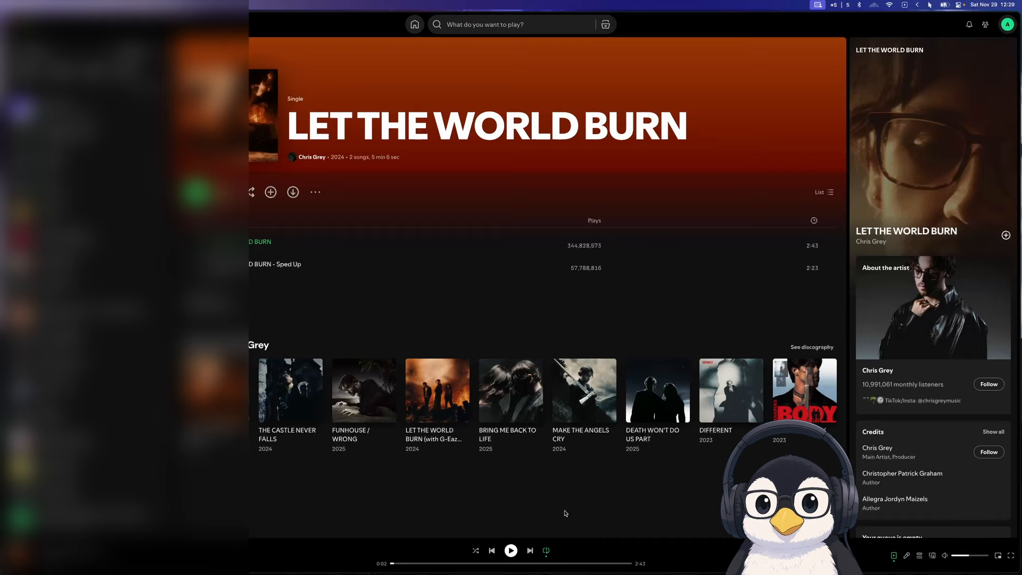
key(super+space)
text(sr)
key(Return)
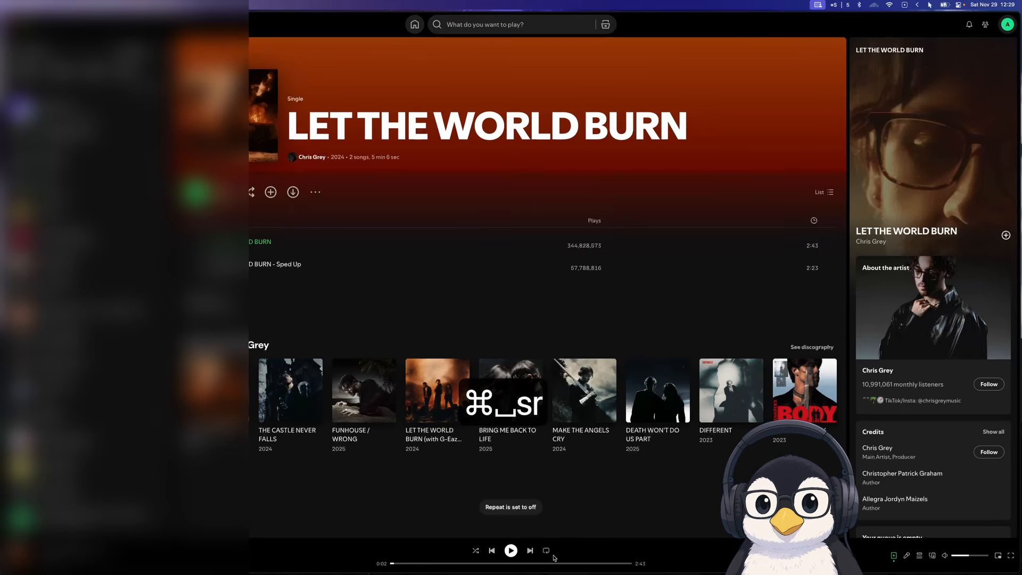
key(super+space)
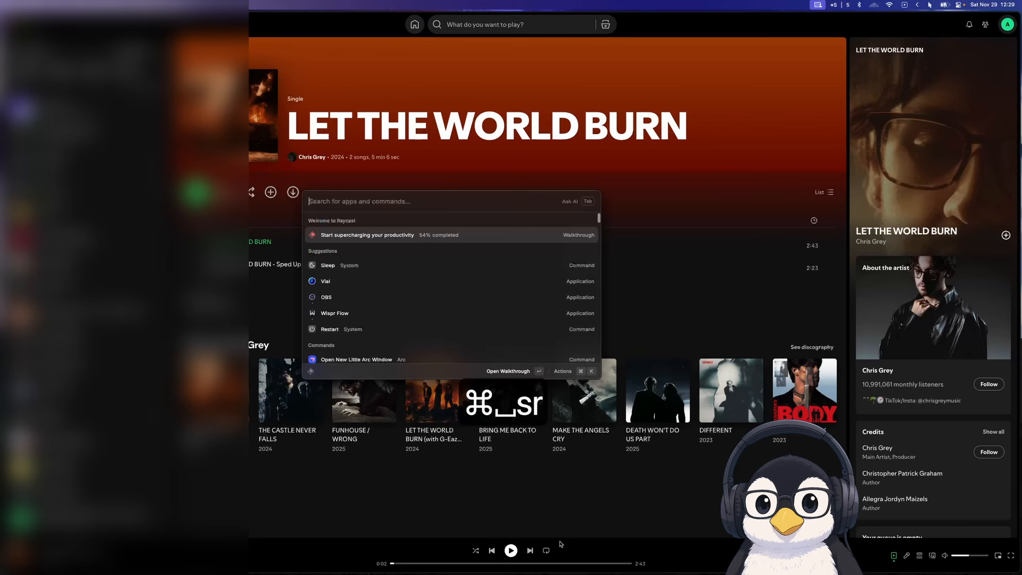
text(sr)
key(Return)
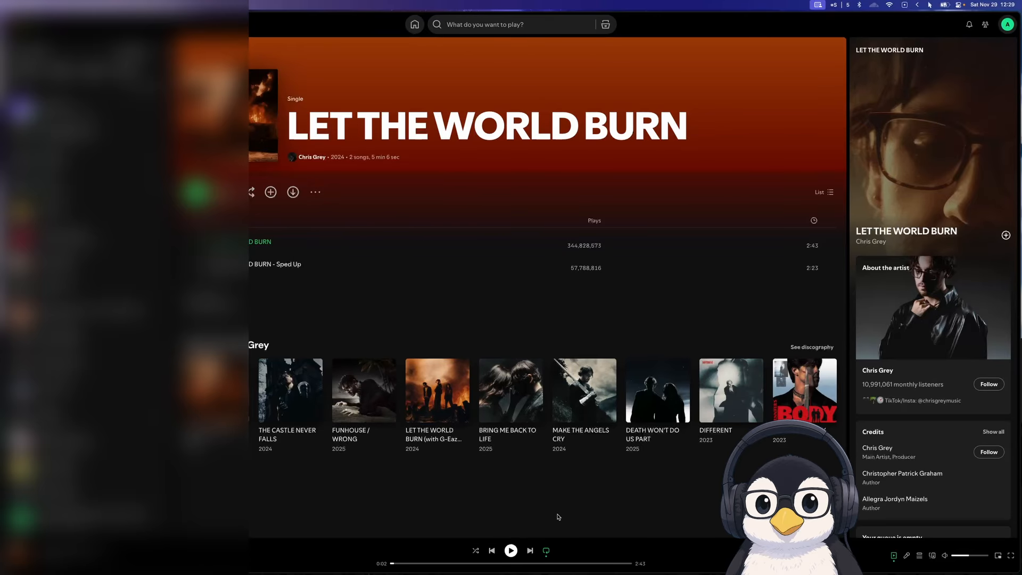
Turn on Spotify's shuffle with the Leader Key Shuffle action
key(super+space)
text(ss)
key(Return)
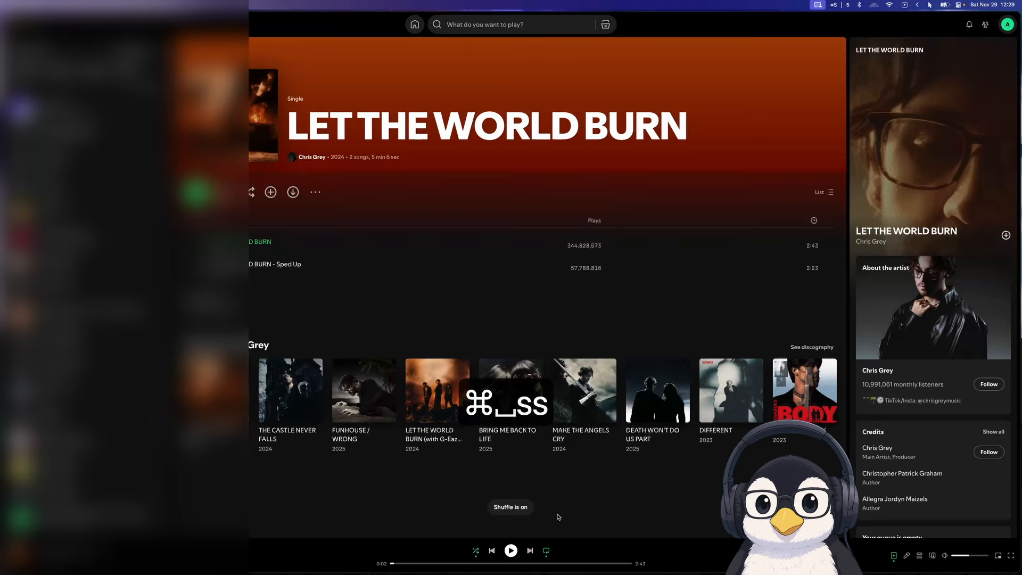
From the config workspace, open Spotify search through Leader Key, search for "instr" and play "blue - instrumental" by yung kai
key(alt+a)
key(super+space)
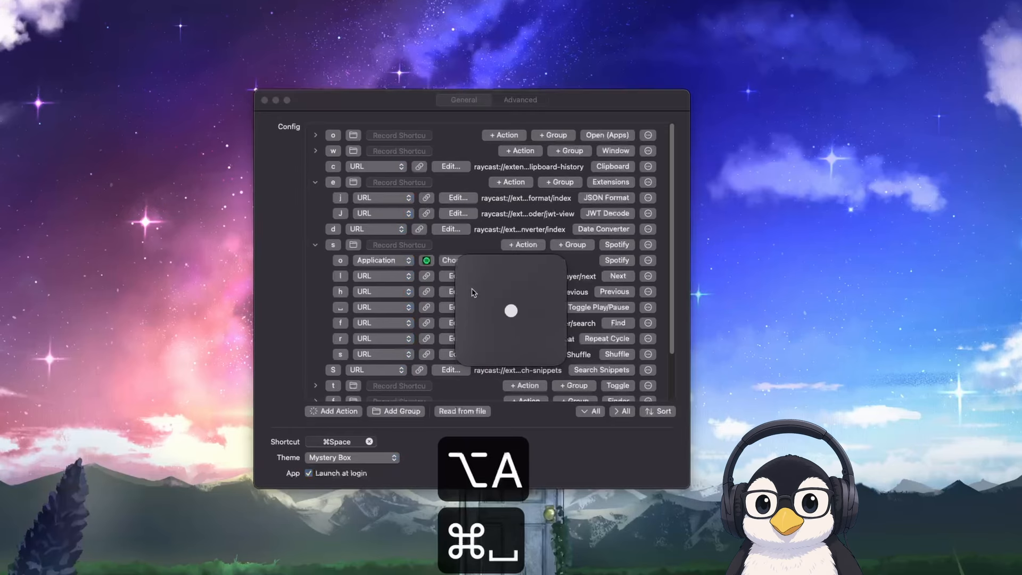
text(sf)
text(instr)
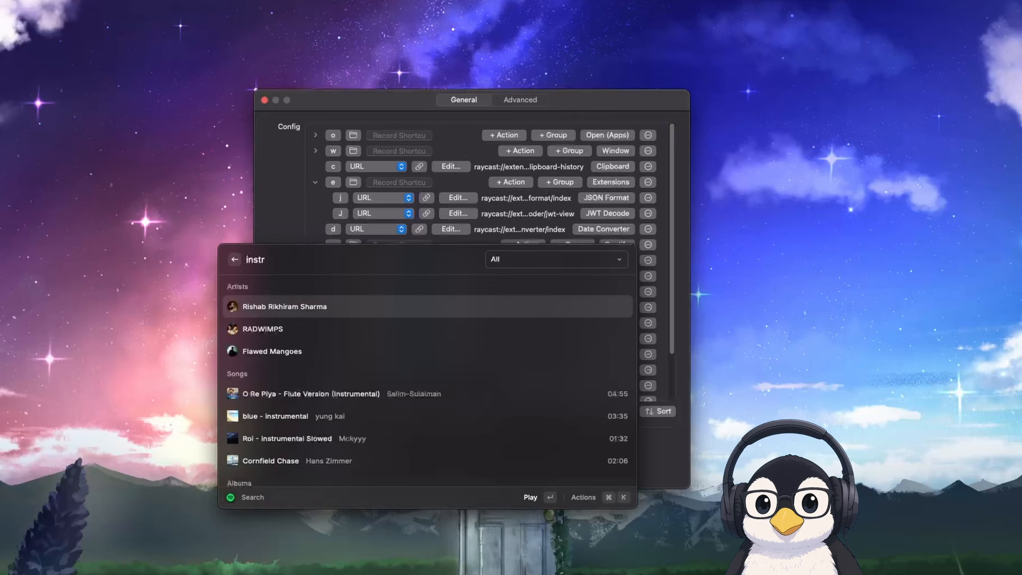
key(Down)
key(Down)
key(Down)
key(Down)
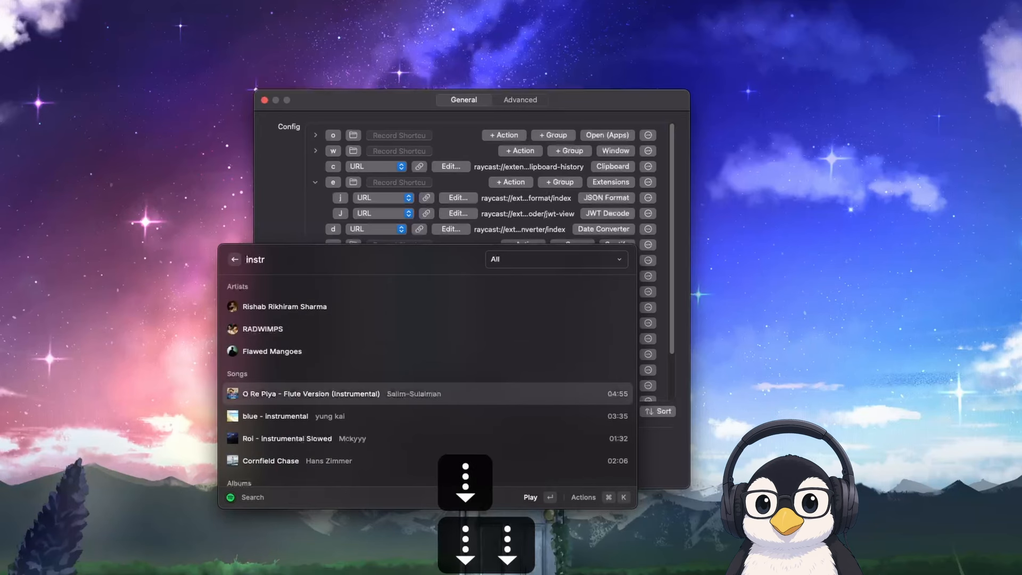
key(Return)
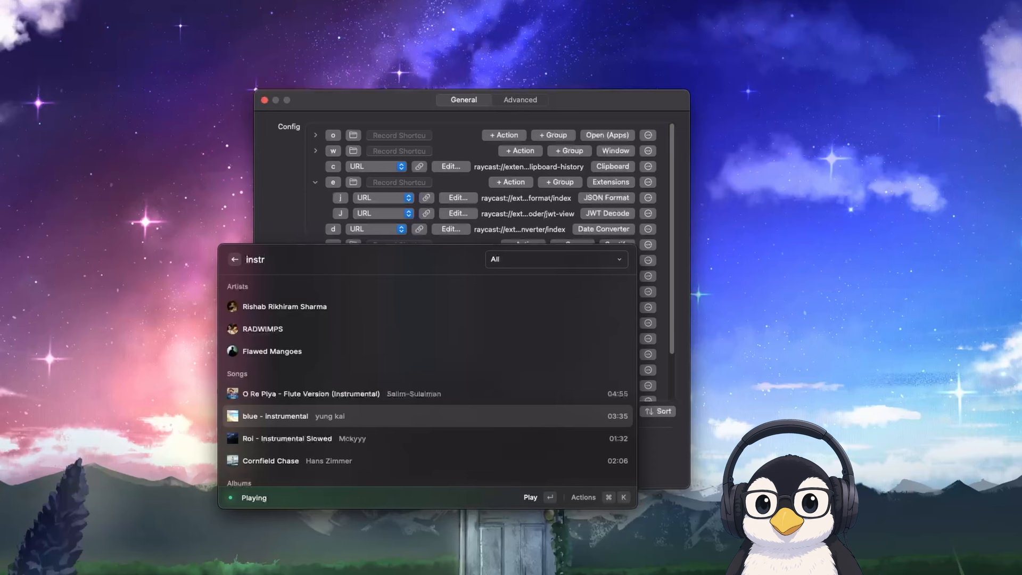
Pause "blue - instrumental" with Leader Key's Toggle Play/Pause action
key(super+space)
key(s)
key(space)
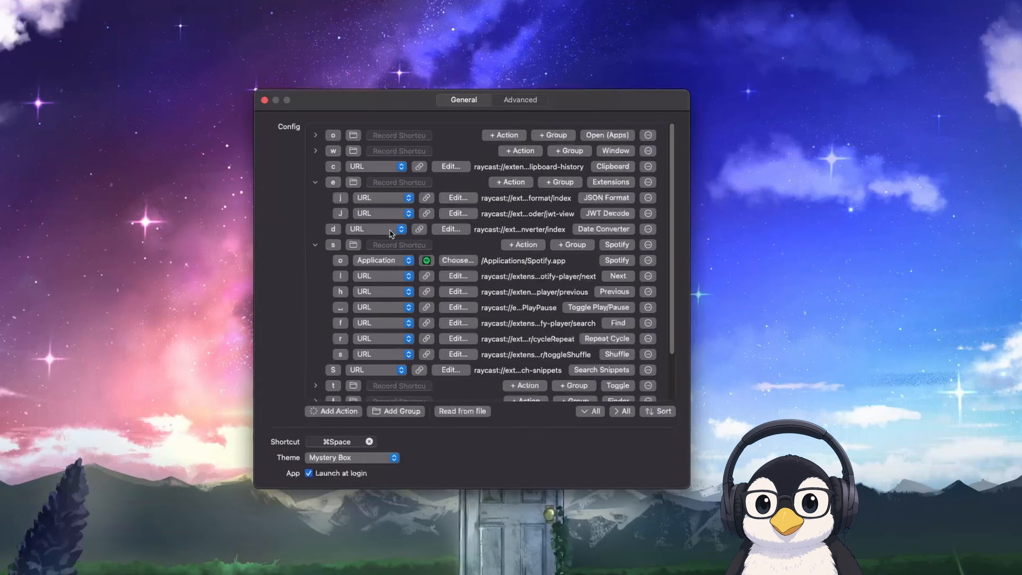
Search Raycast for "spotify" and find the Copy Deeplink action of the Spotify Next command
key(alt+space)
text(spotify)
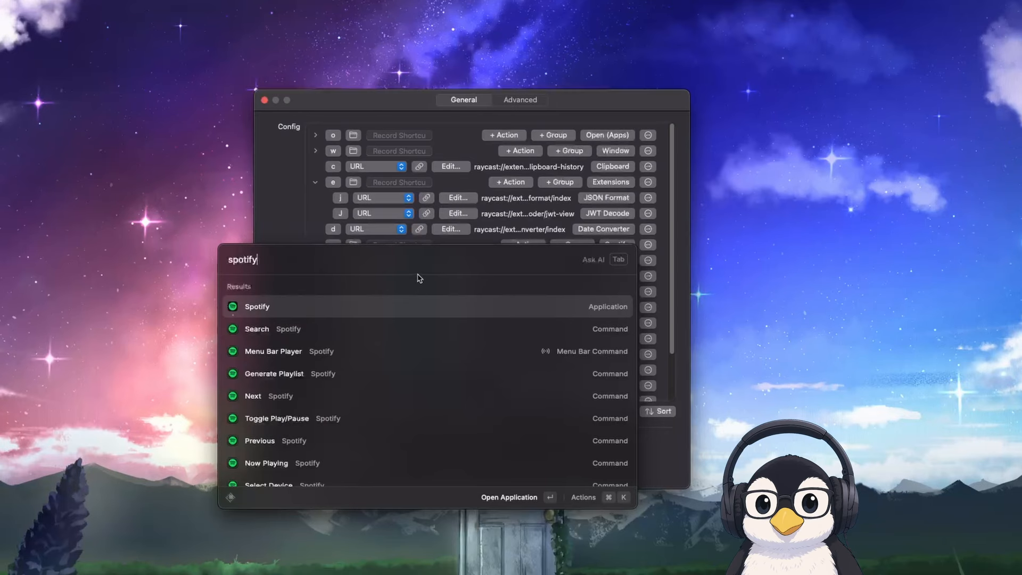
key(Down)
key(Down)
key(Down)
key(Down)
key(Down)
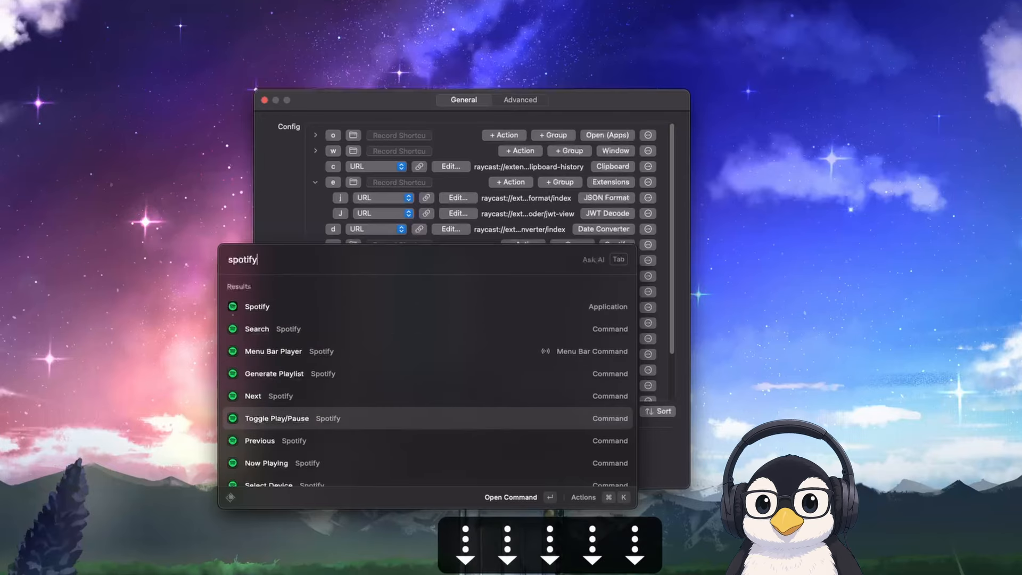
key(Up)
key(super+k)
text(deep)
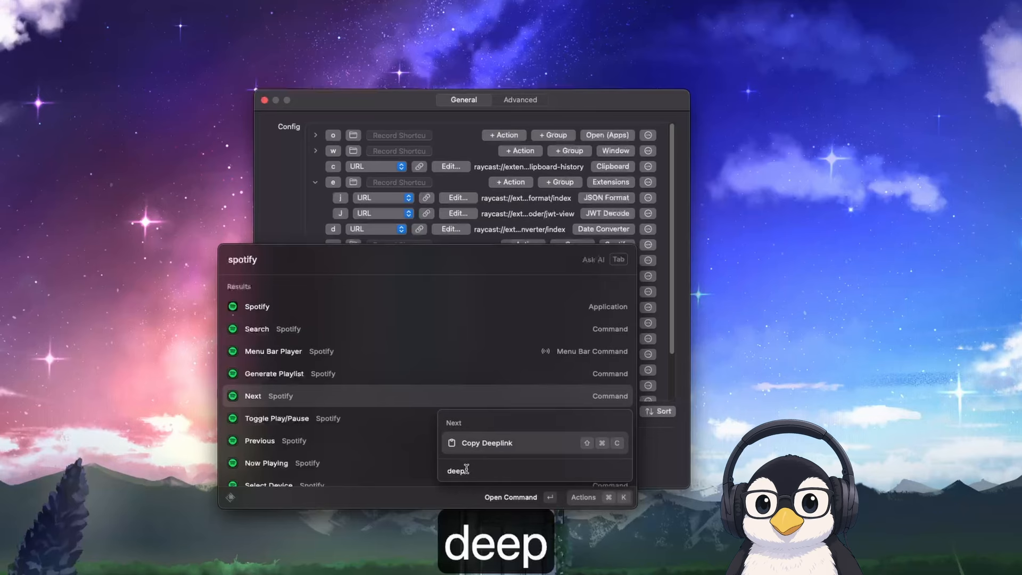
Close Raycast without copying the deeplink and collapse the Spotify group in the Leader Key config
key(Escape)
key(Escape)
key(Escape)
key(Escape)
key(Escape)
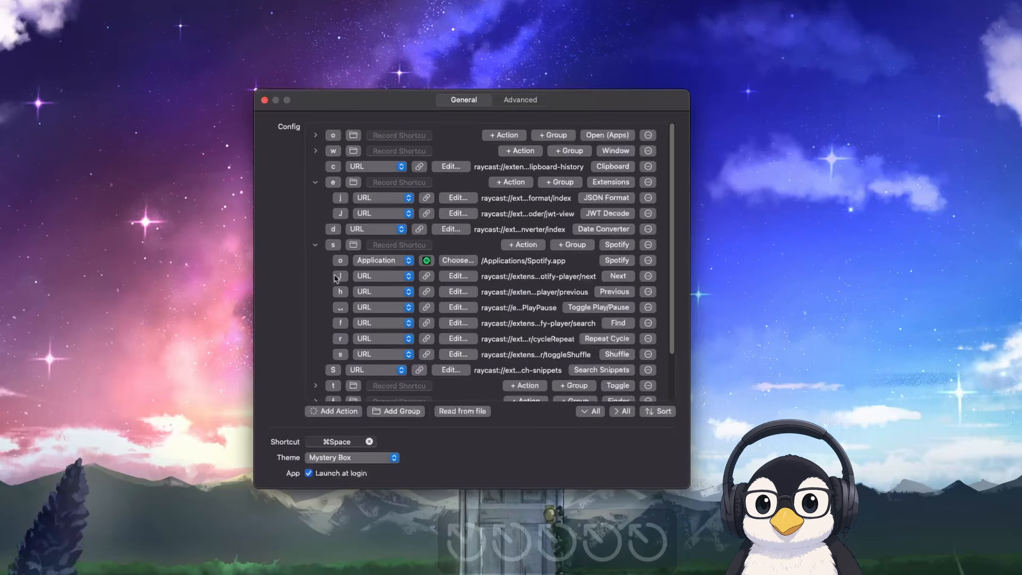
click(315, 246)
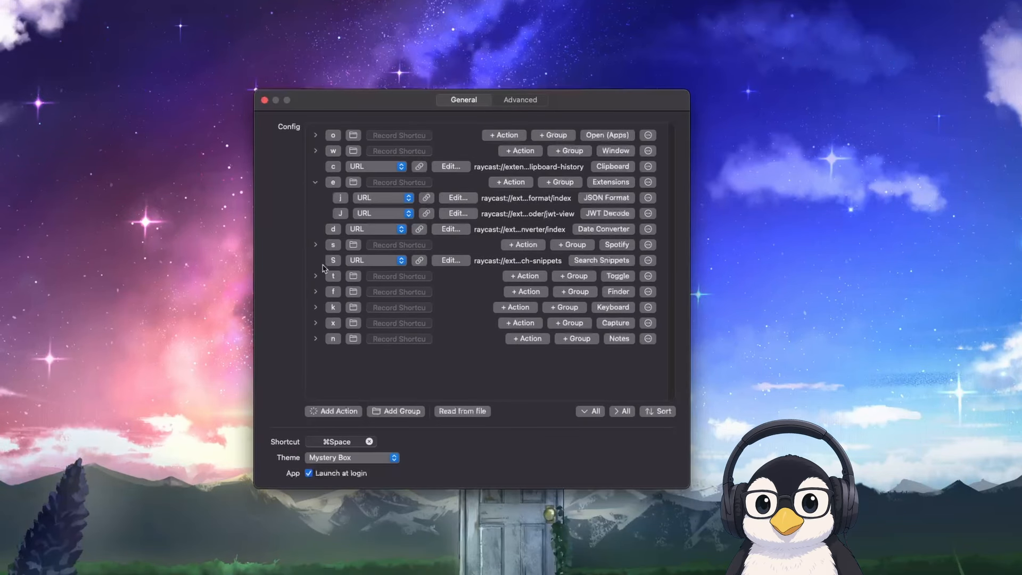
Open Search Snippets through Leader Key, preview the "neovim hashtags" and "misund" snippets, and close the list
key(super+space)
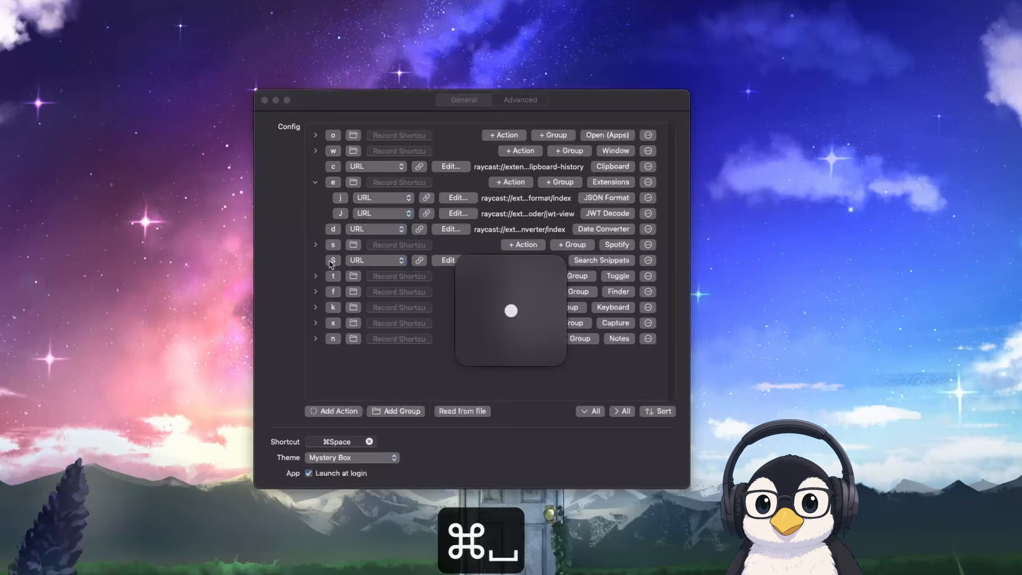
key(s)
key(super+space)
key(shift+s)
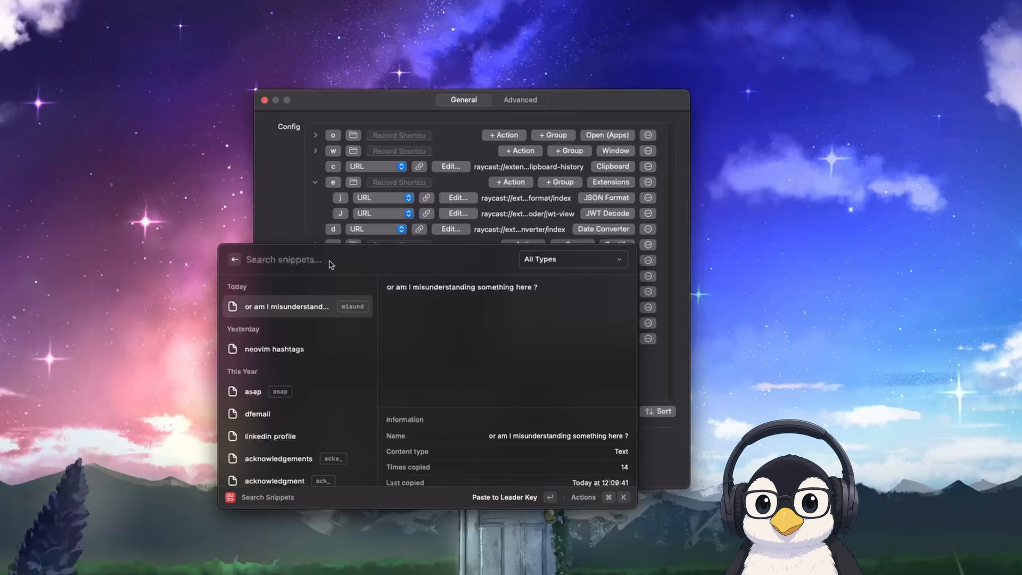
key(Down)
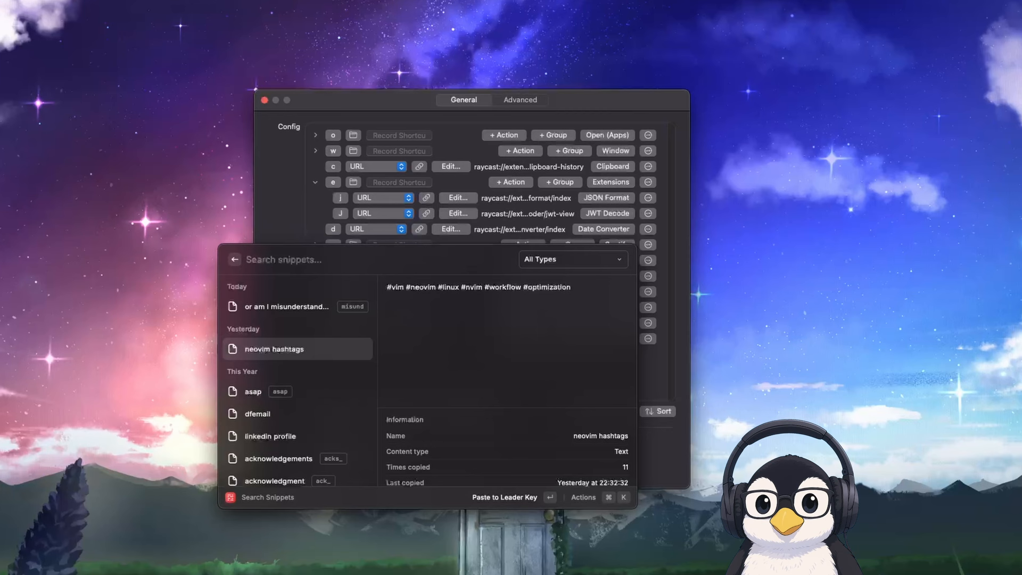
key(Up)
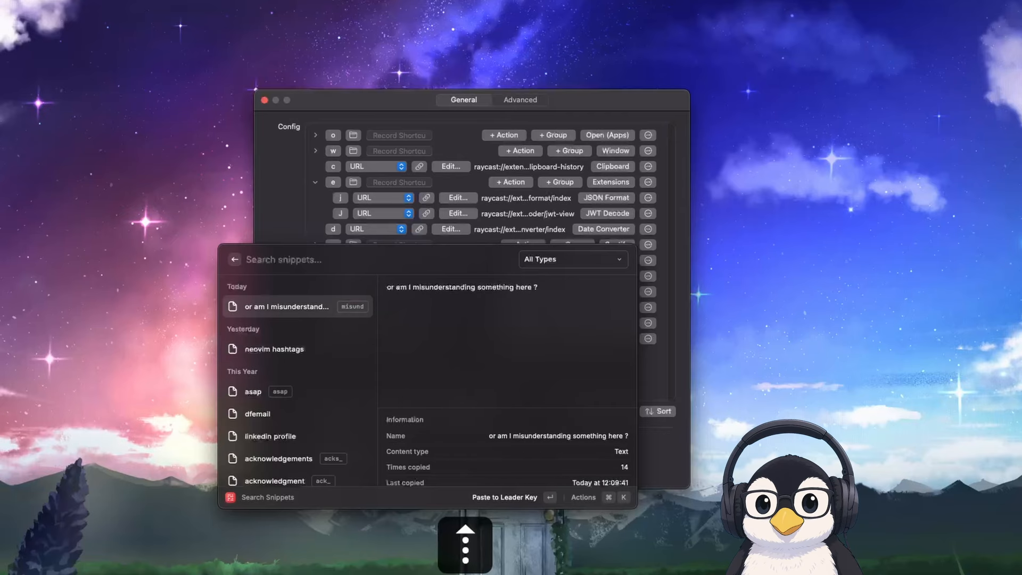
key(Escape)
key(Escape)
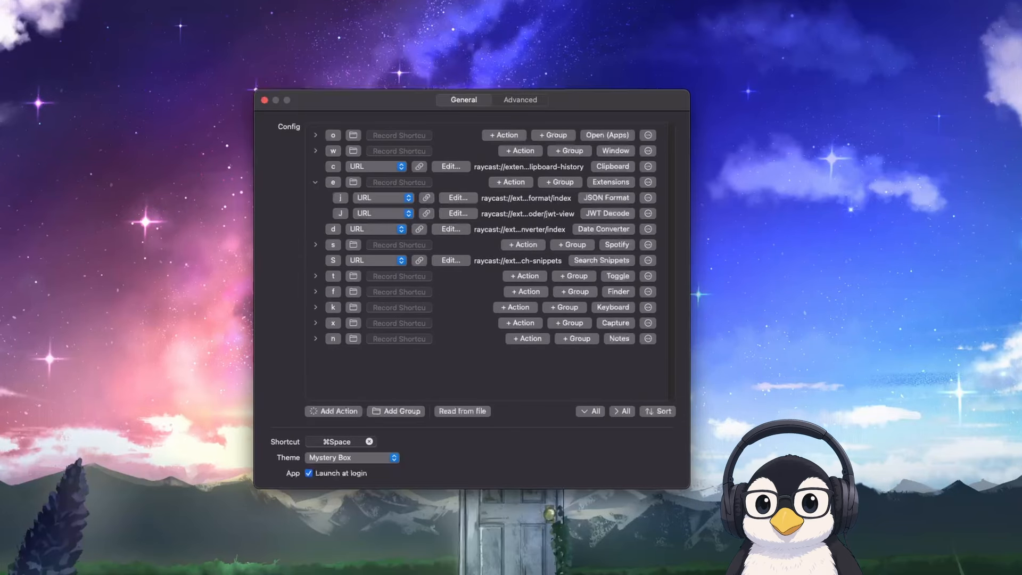
Expand the "misund" snippet in Raycast's search field and close Raycast
key(alt+space)
text(misu)
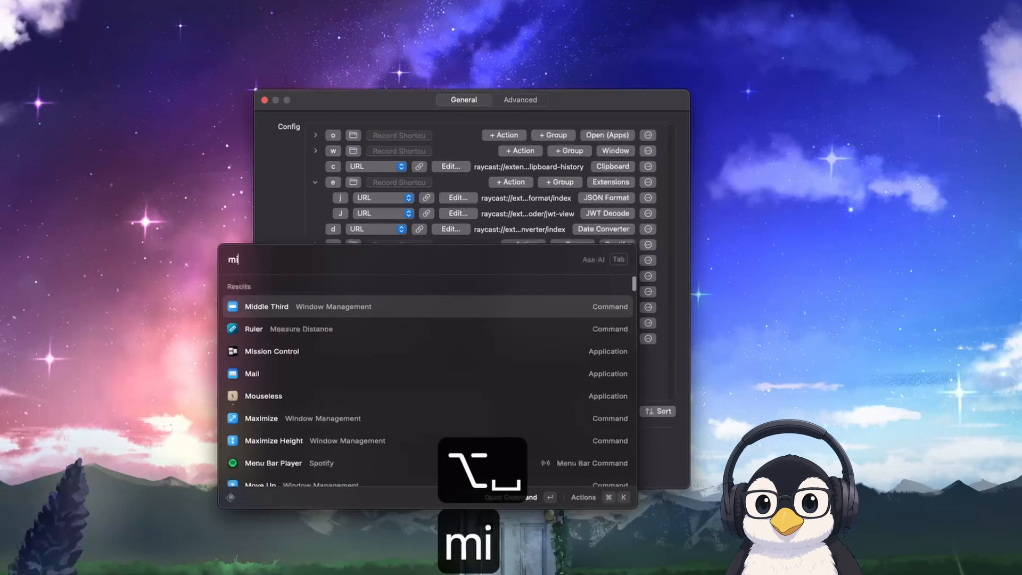
text(n)
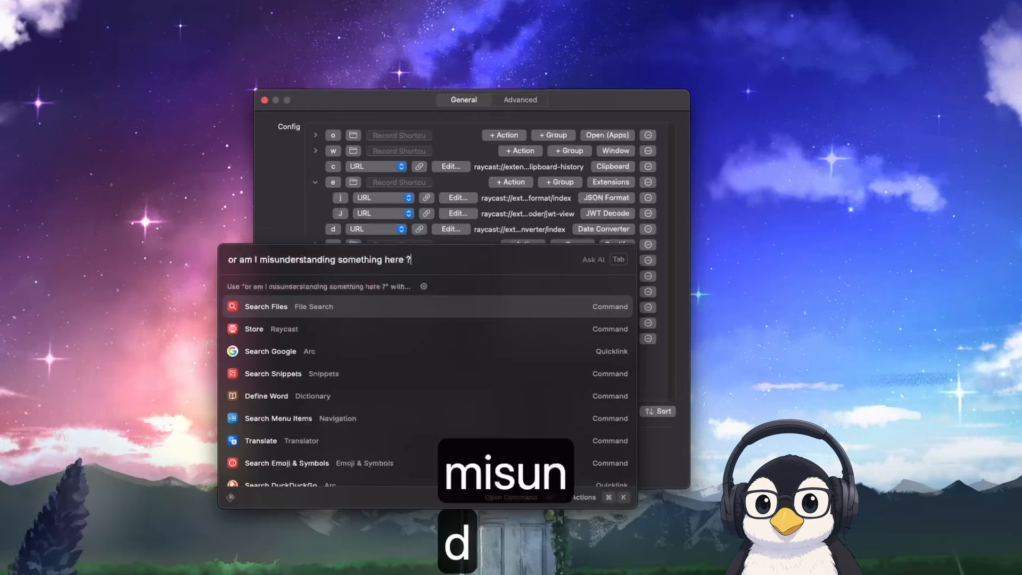
key(Escape)
key(Escape)
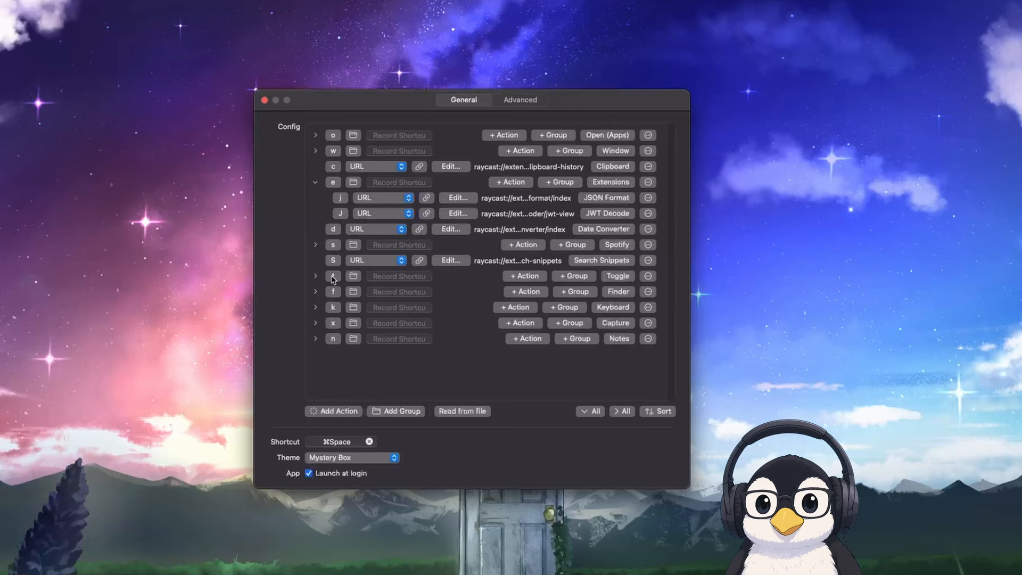
Toggle Bluetooth twice with the Bluetooth action in Leader Key's Toggle group
key(super+space)
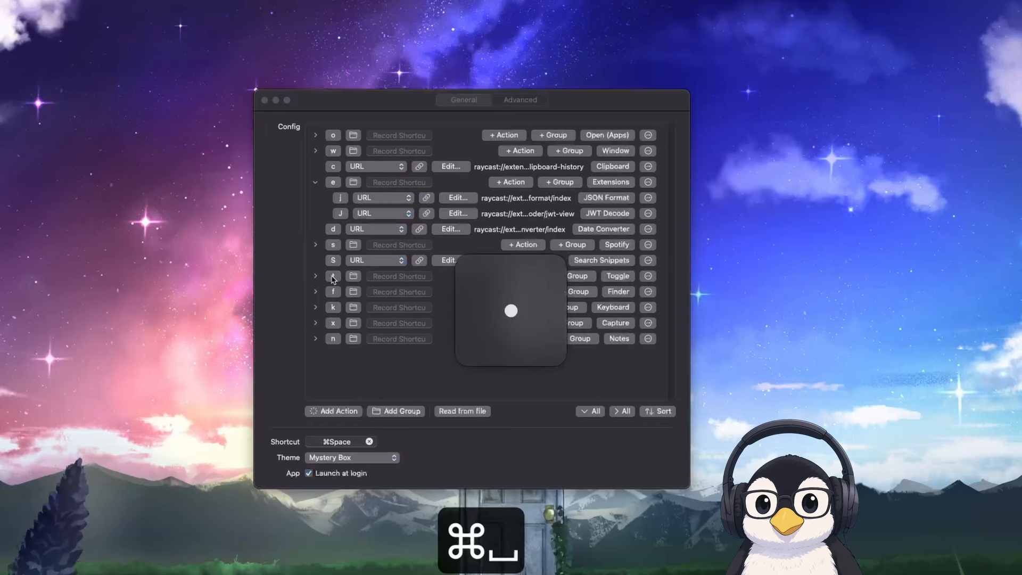
key(t)
key(b)
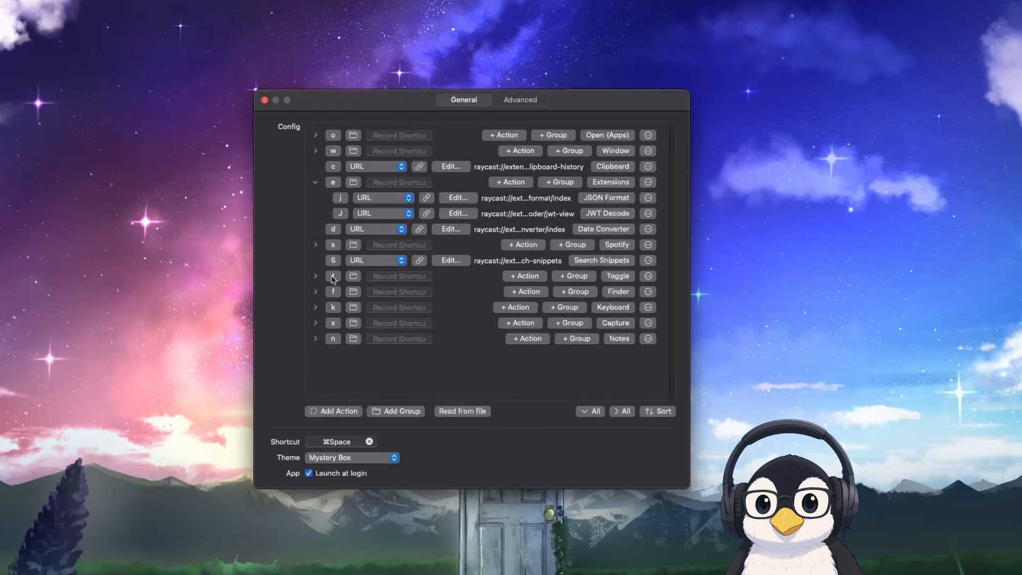
key(super+space)
key(t)
key(b)
Expand the Toggle group in the Leader Key config and search Raycast for "toggle" commands
click(316, 275)
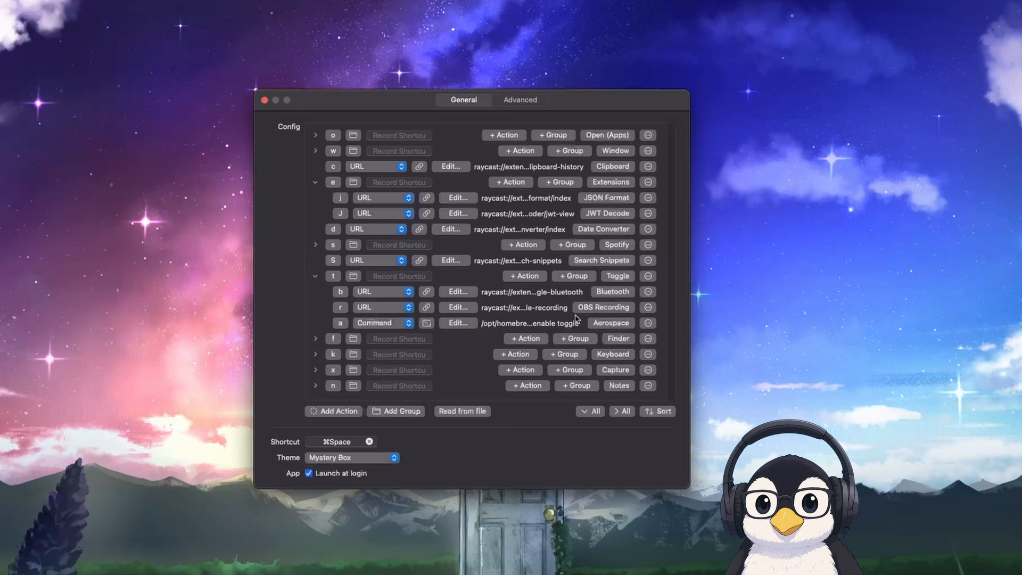
key(alt+space)
text(toggle)
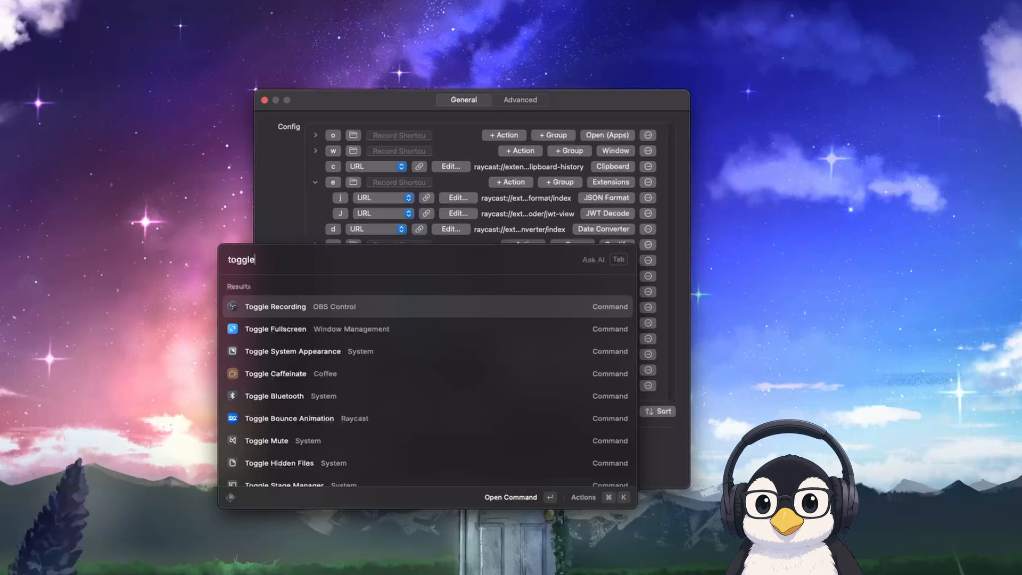
Look up the copy actions available for the Toggle Recording command in Raycast and close Raycast
key(super+k)
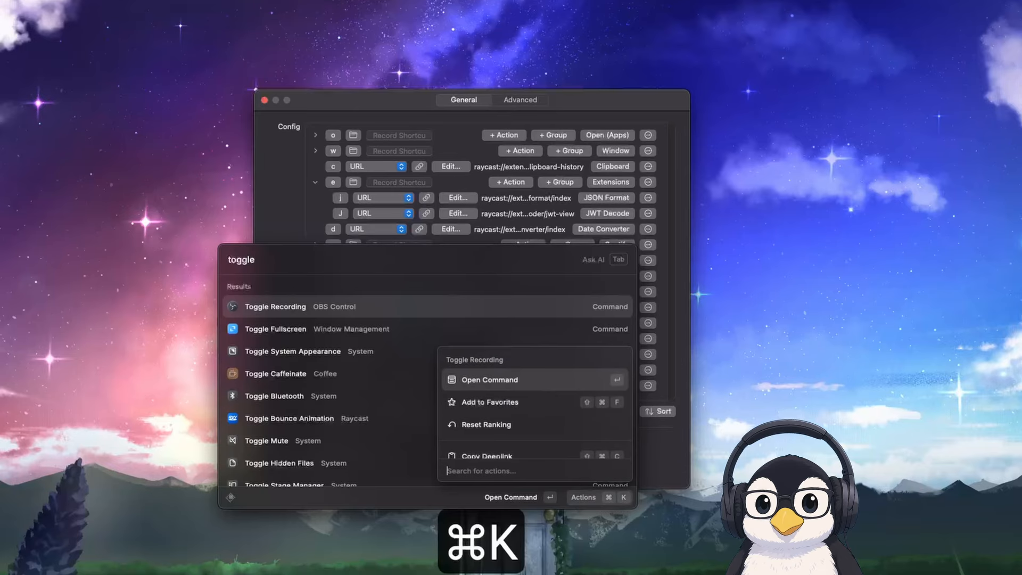
text(cop)
key(Escape)
key(Escape)
key(Escape)
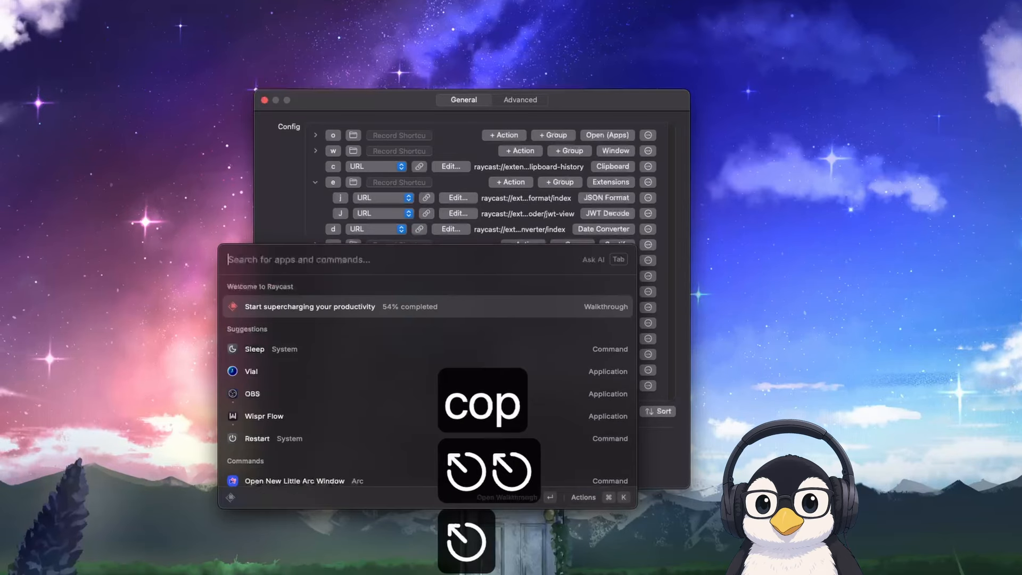
key(Escape)
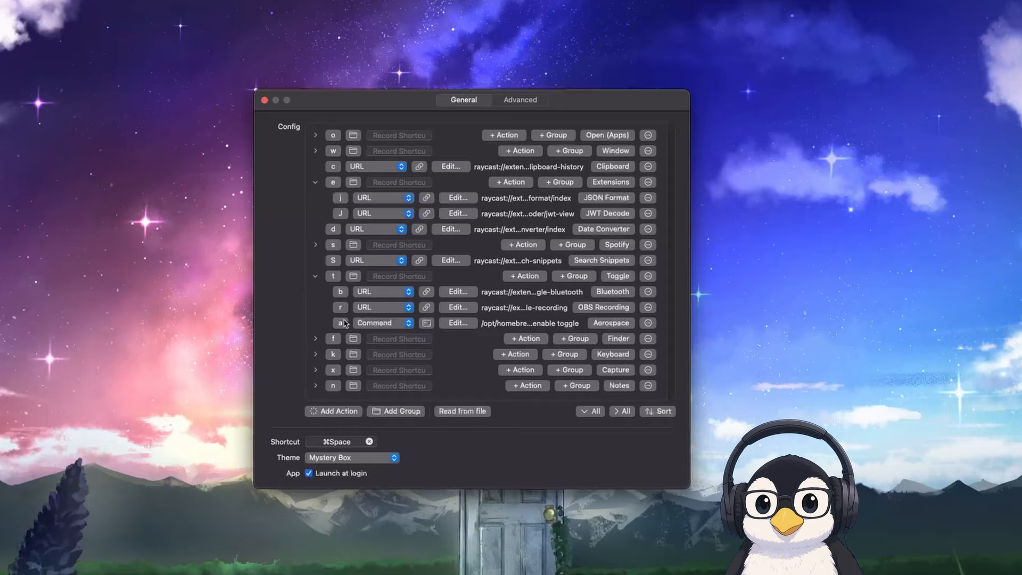
Inspect the full shell command of the Aerospace action in the Toggle group and collapse the group
click(315, 276)
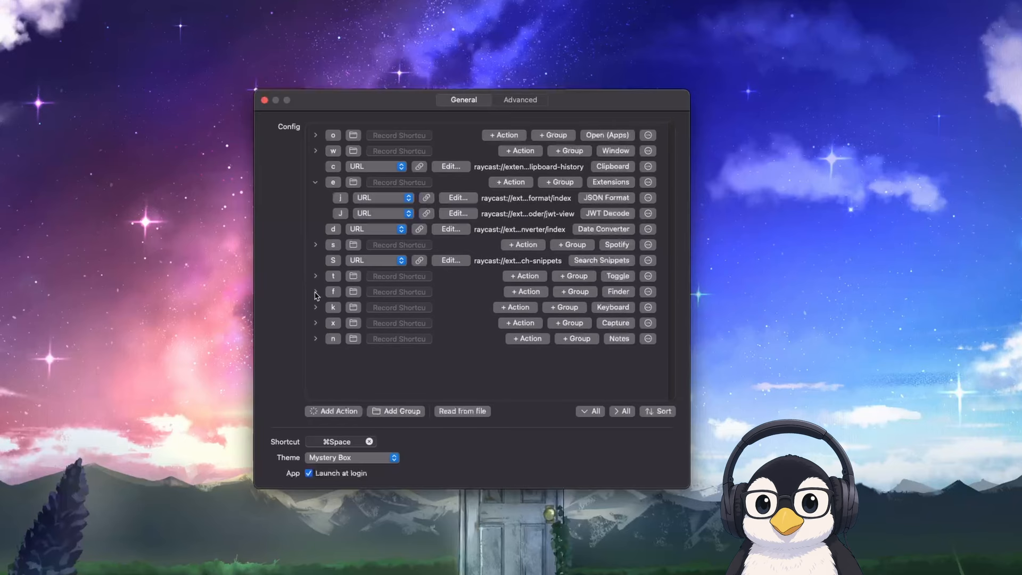
click(315, 291)
click(315, 291)
click(315, 276)
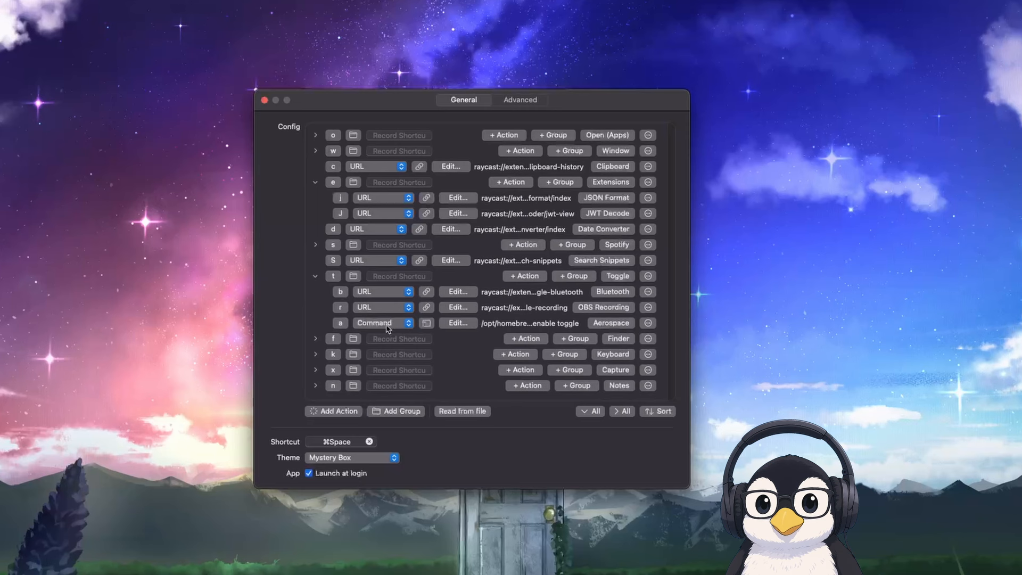
click(458, 323)
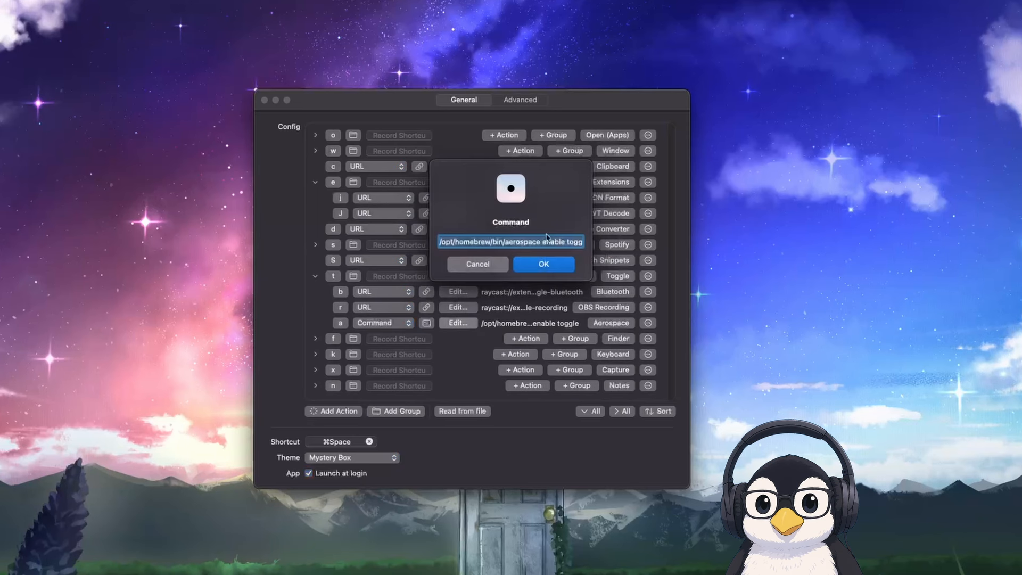
triple_click(544, 242)
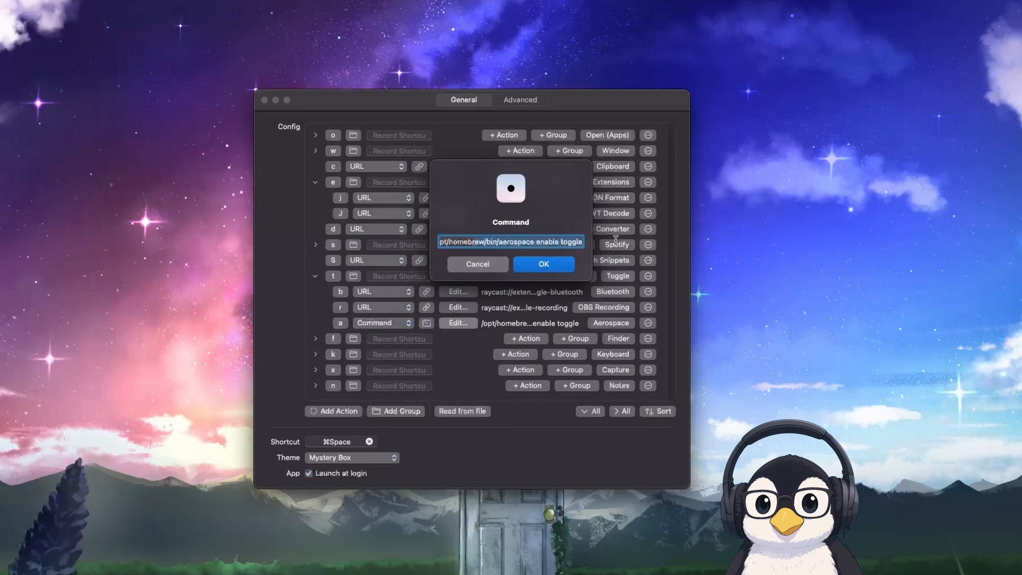
click(544, 264)
click(315, 276)
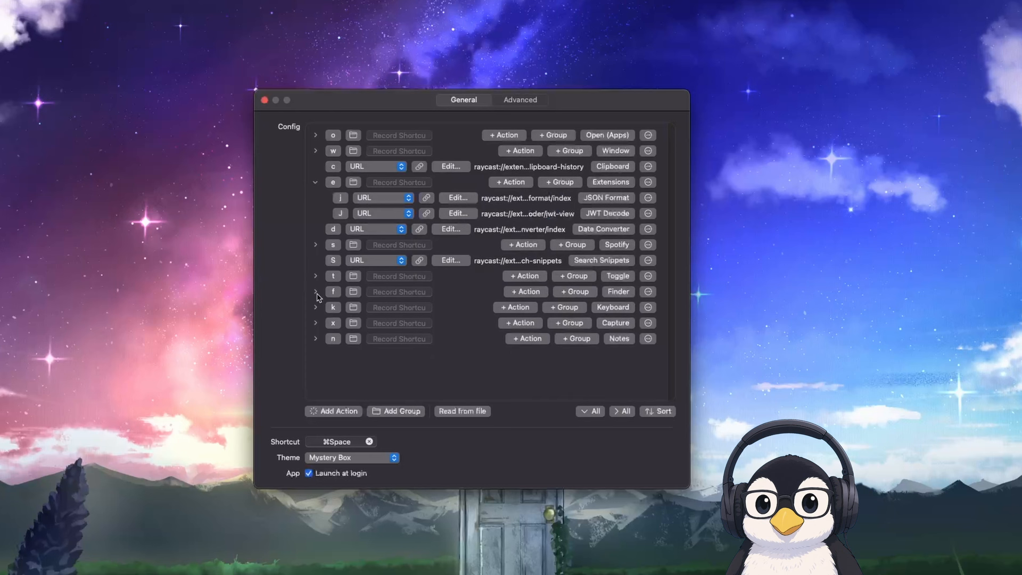
Expand the Finder group, open the Downloads folder through Leader Key and close its window
click(315, 291)
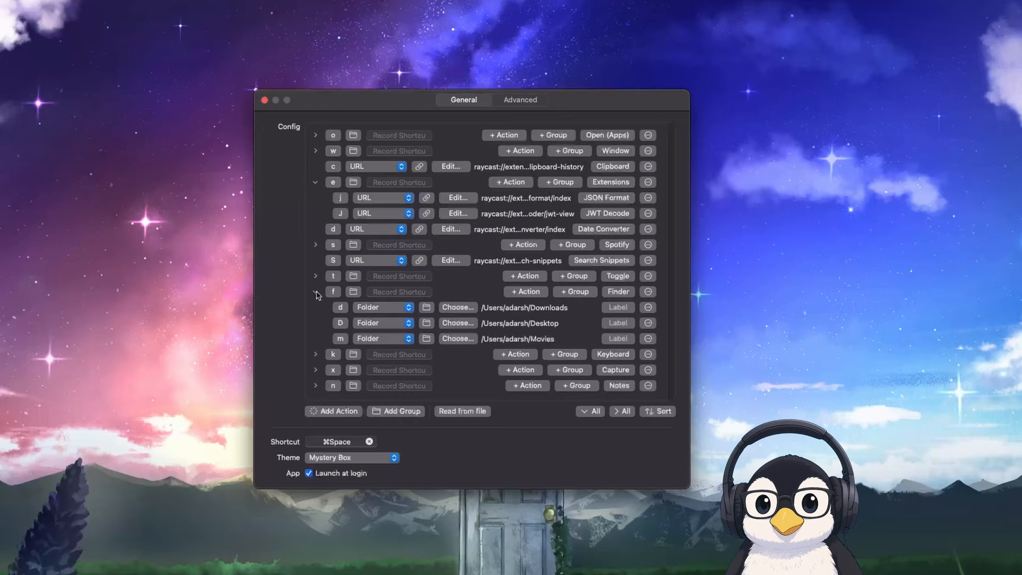
key(super+space)
key(f)
key(d)
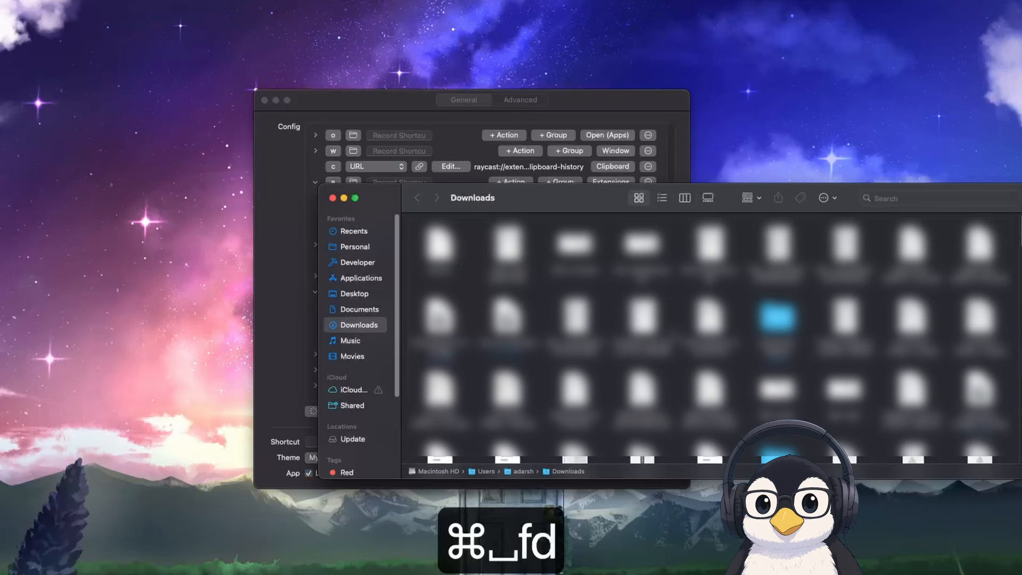
key(super+w)
Open the Desktop and Movies folders through Leader Key's Finder group, closing each window
key(super+space)
key(f)
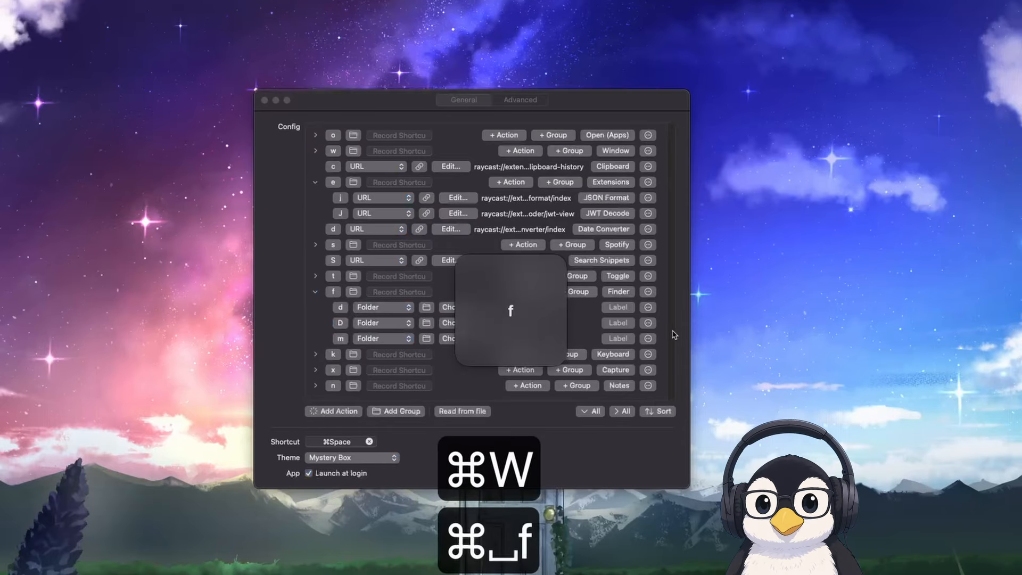
key(shift+d)
key(super+w)
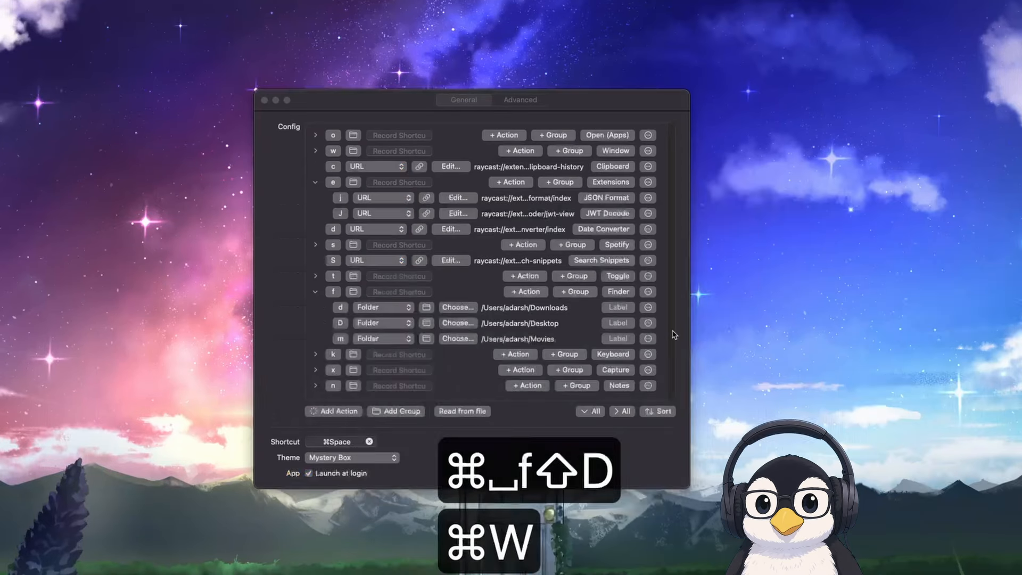
key(super+space)
key(f)
key(m)
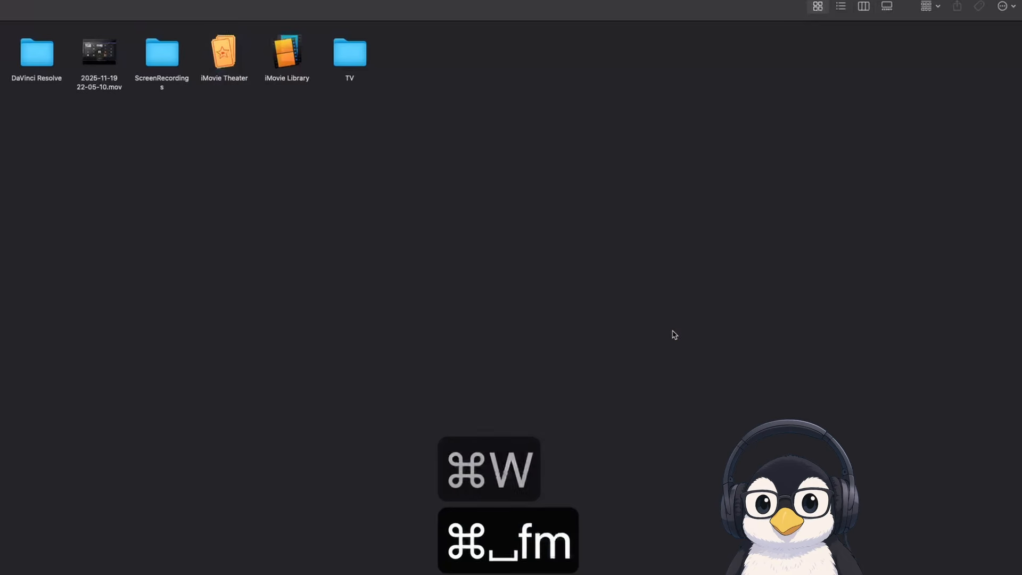
key(super+w)
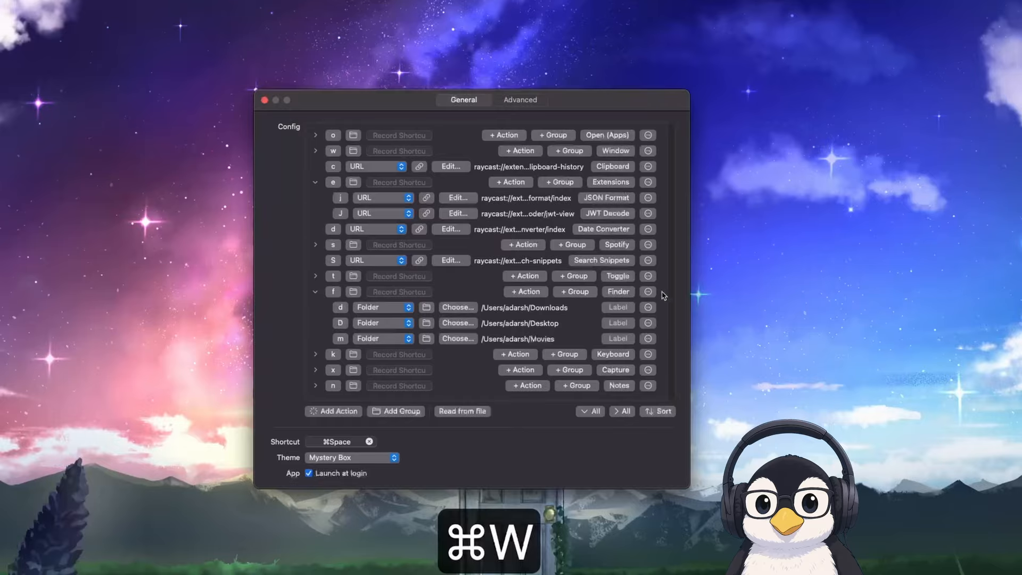
Expand the Keyboard group and read through the full shell command of its Internal action
click(316, 354)
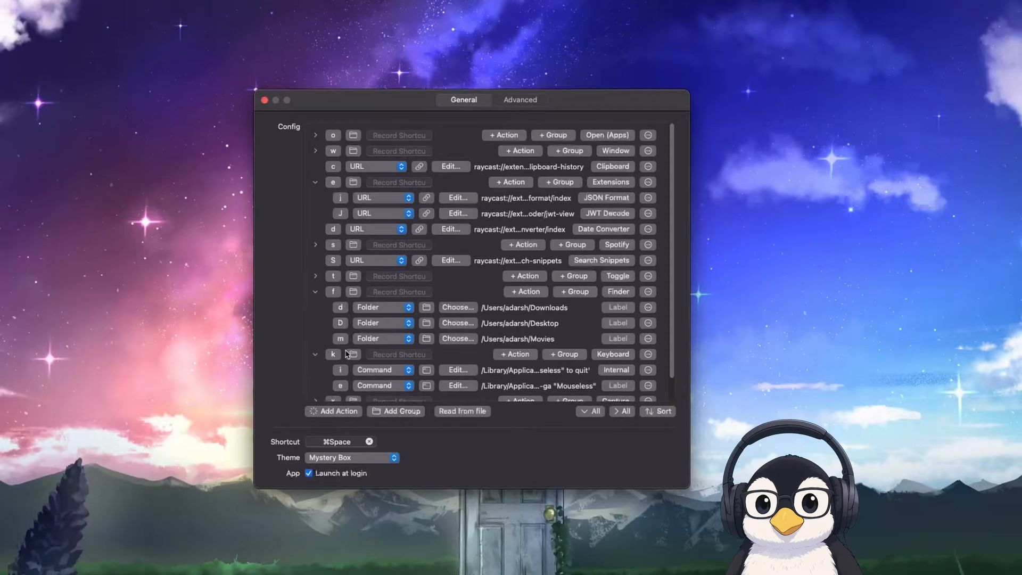
scroll(350, 348, down, 2)
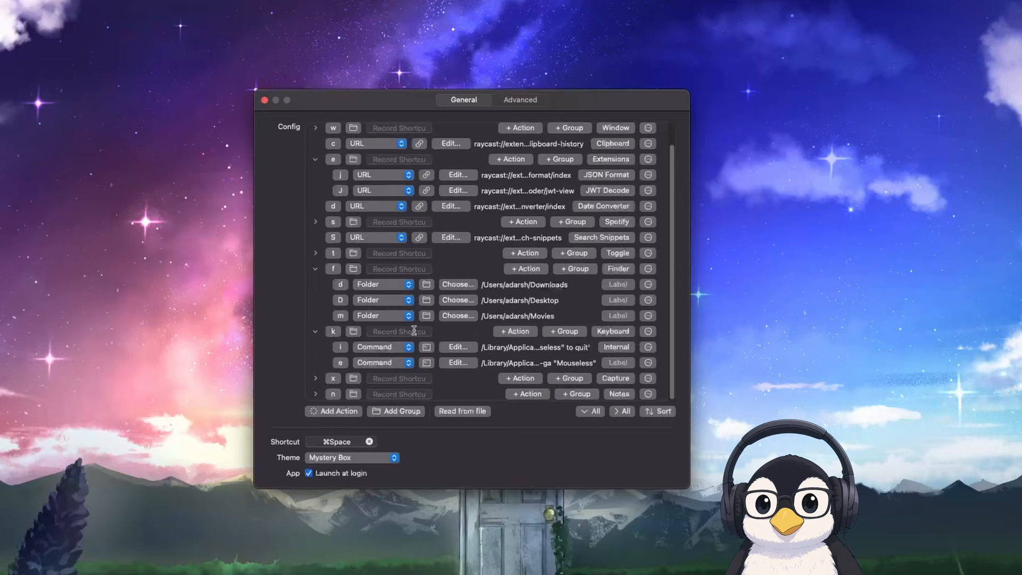
click(447, 347)
click(550, 241)
drag(536, 241, 871, 244)
click(481, 268)
click(466, 349)
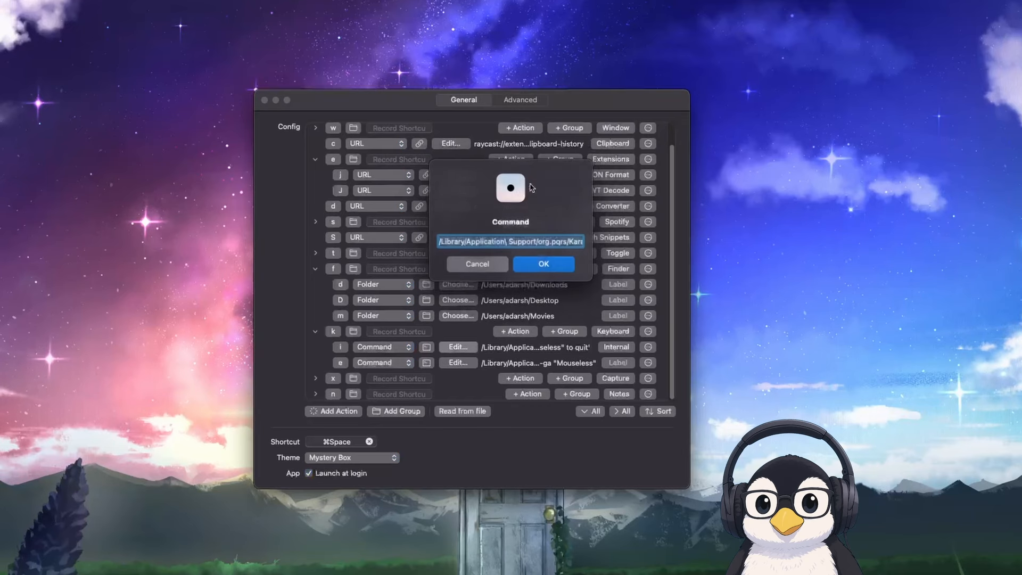
drag(492, 241, 745, 242)
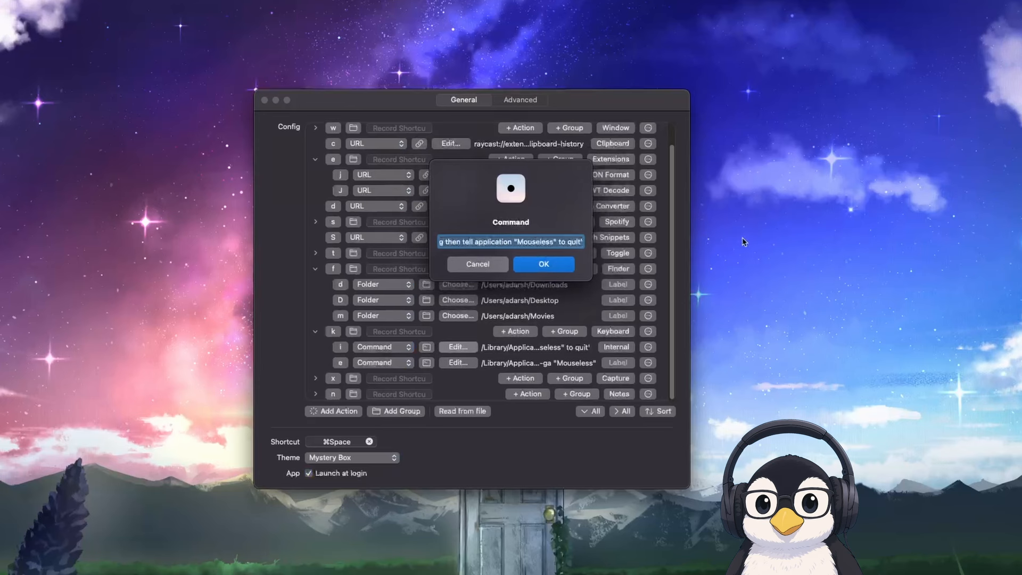
click(539, 239)
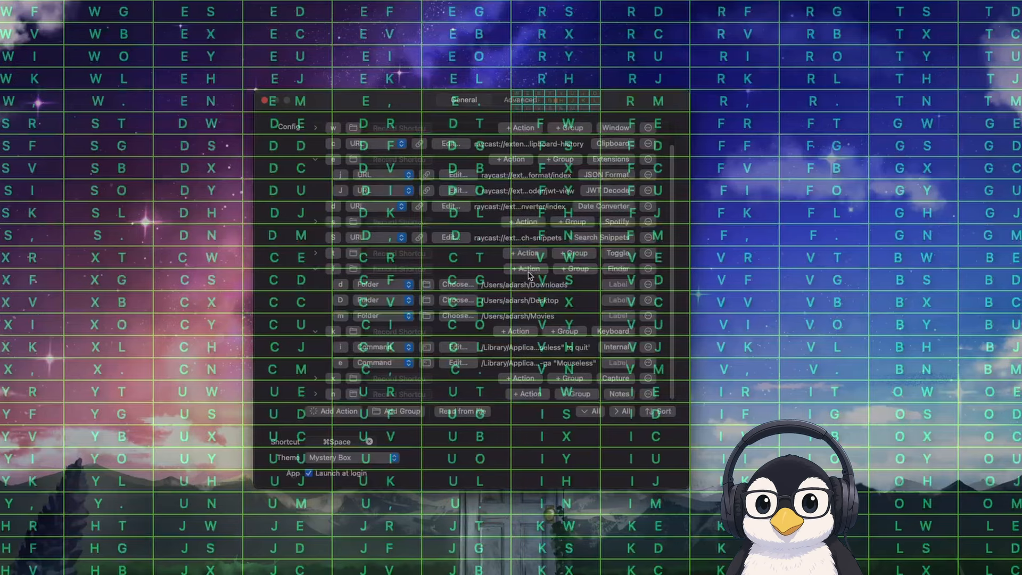
Show Leader Key's Advanced settings and return to the General settings, with the Mouseless grid displayed
click(518, 102)
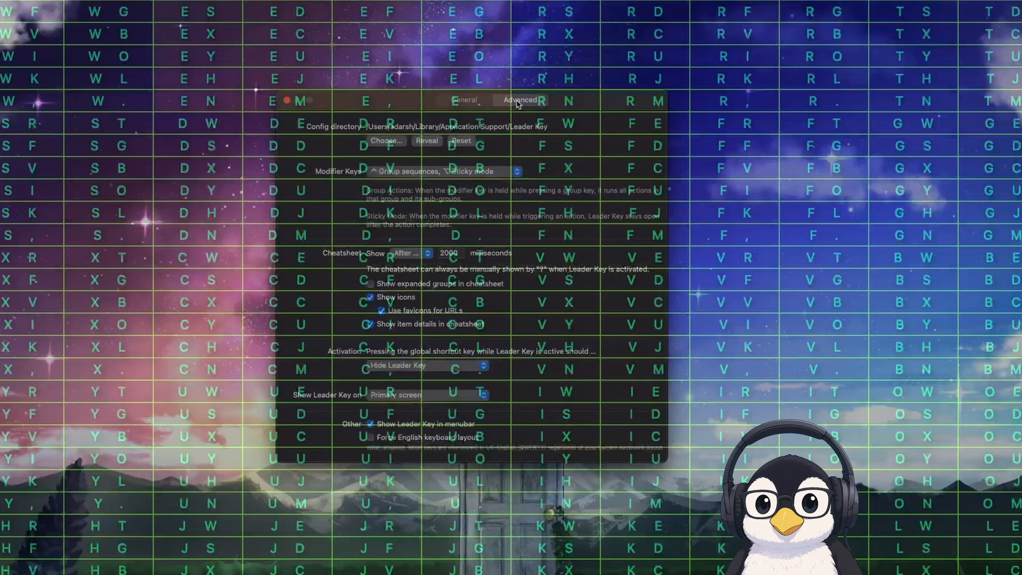
click(471, 102)
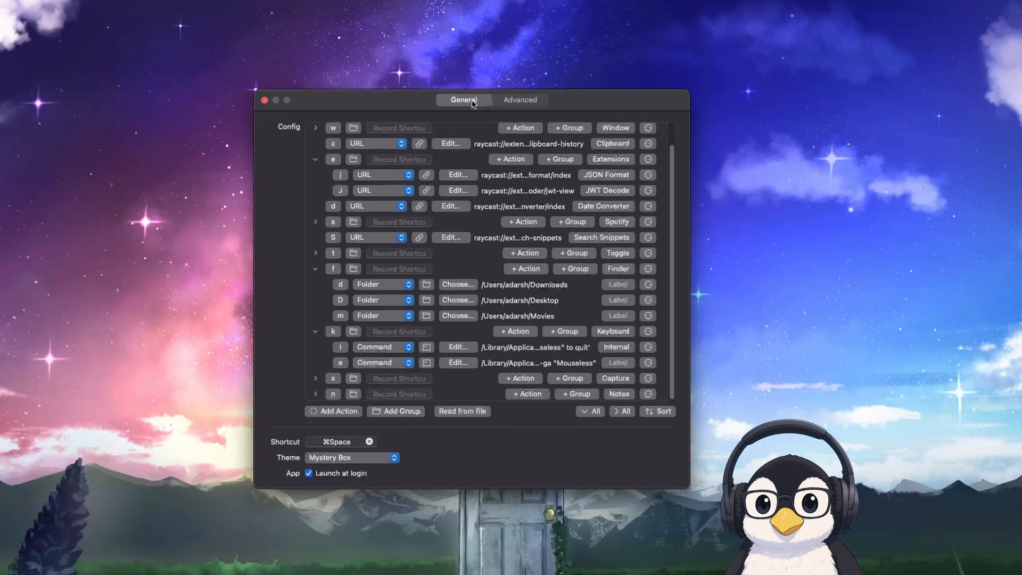
Expand the Capture group and capture the text of the Movies folder path with its Text action through Leader Key
click(315, 378)
scroll(340, 347, down, 2)
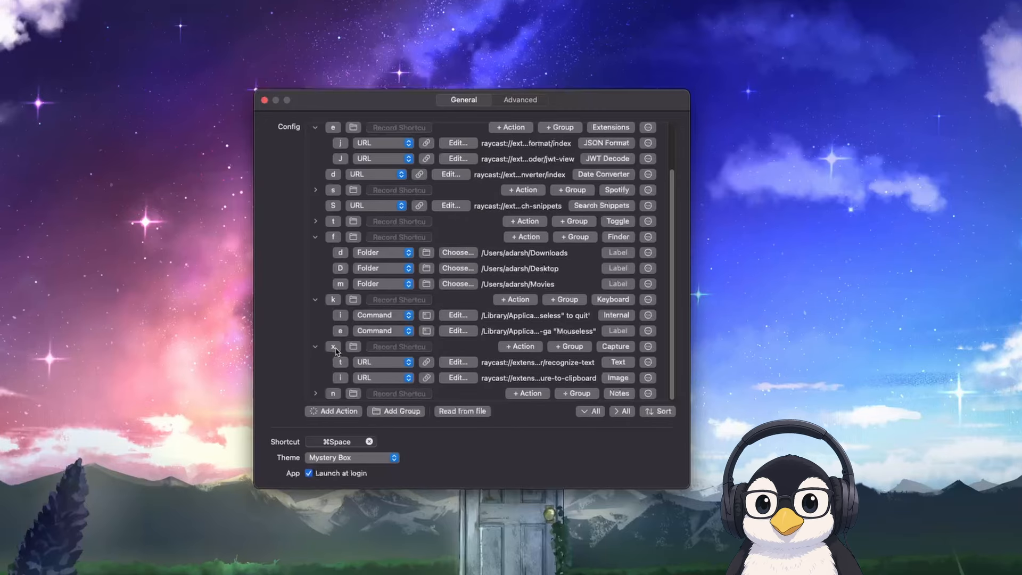
key(super+space)
key(x)
key(t)
drag(478, 278, 532, 292)
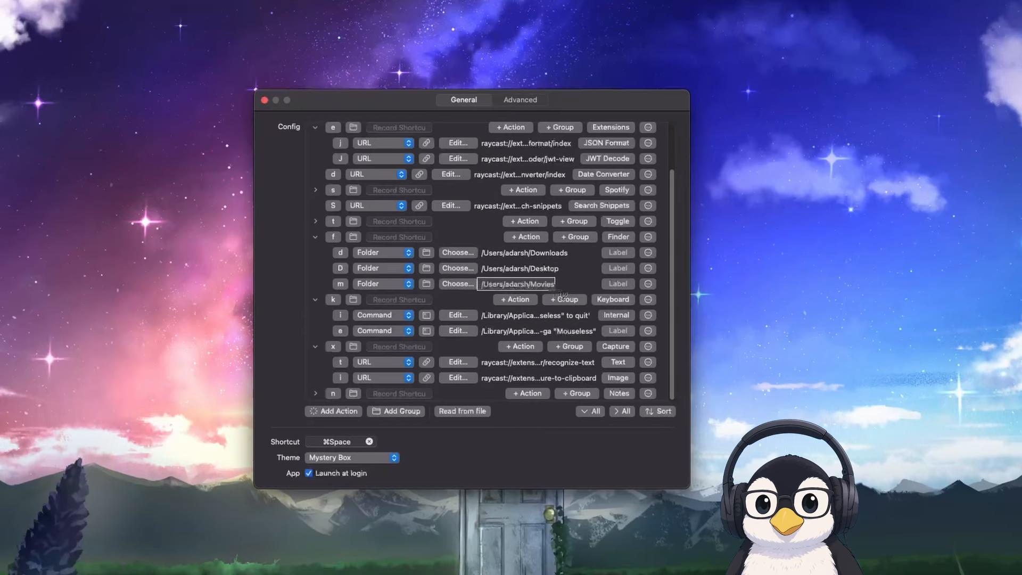
Open the Clipboard history through Leader Key and close it
key(super+space)
key(c)
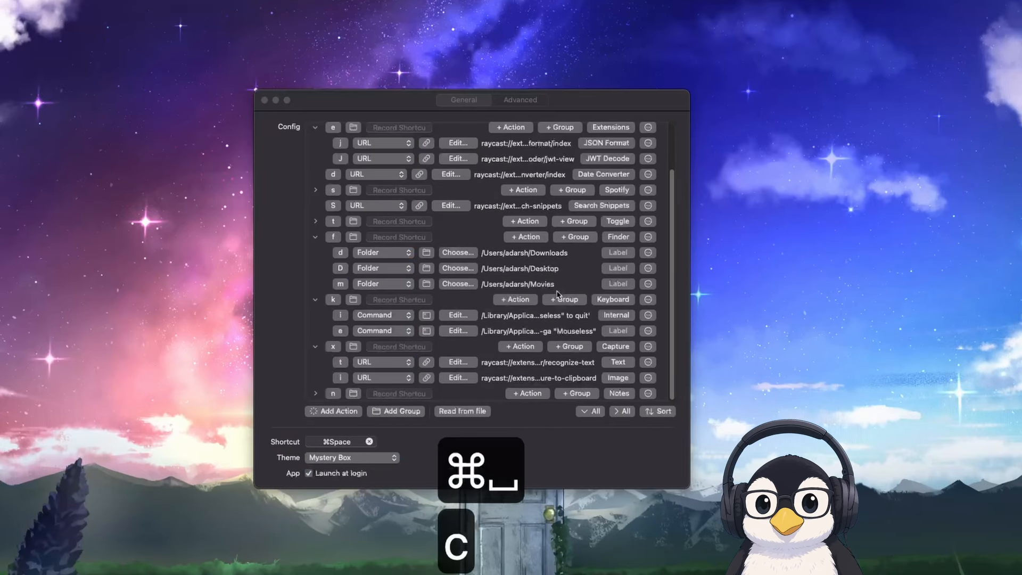
key(Escape)
key(Escape)
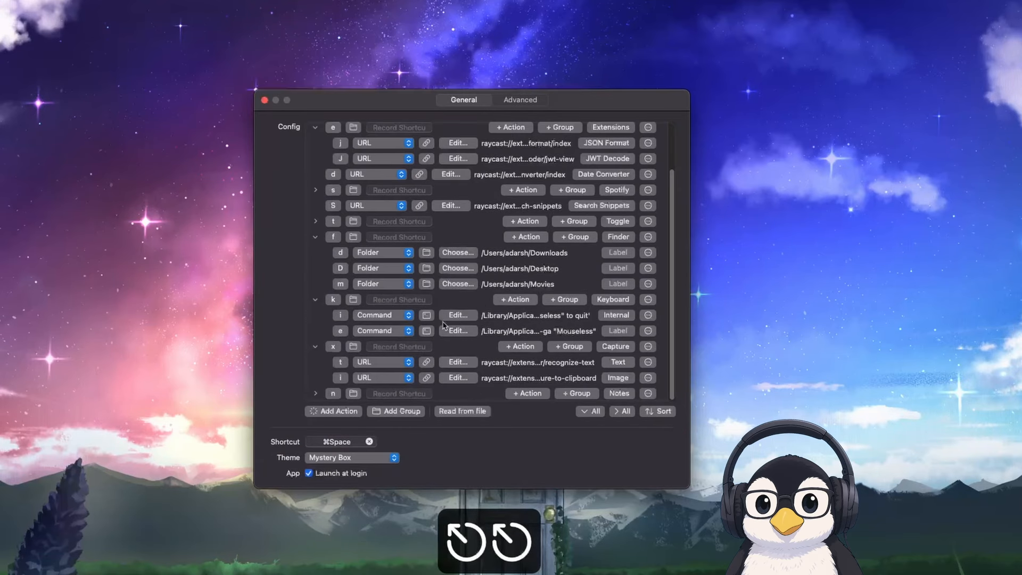
Search Raycast for "screenocr", view the actions of its Recognize Text command and close Raycast
key(alt+space)
text(sc)
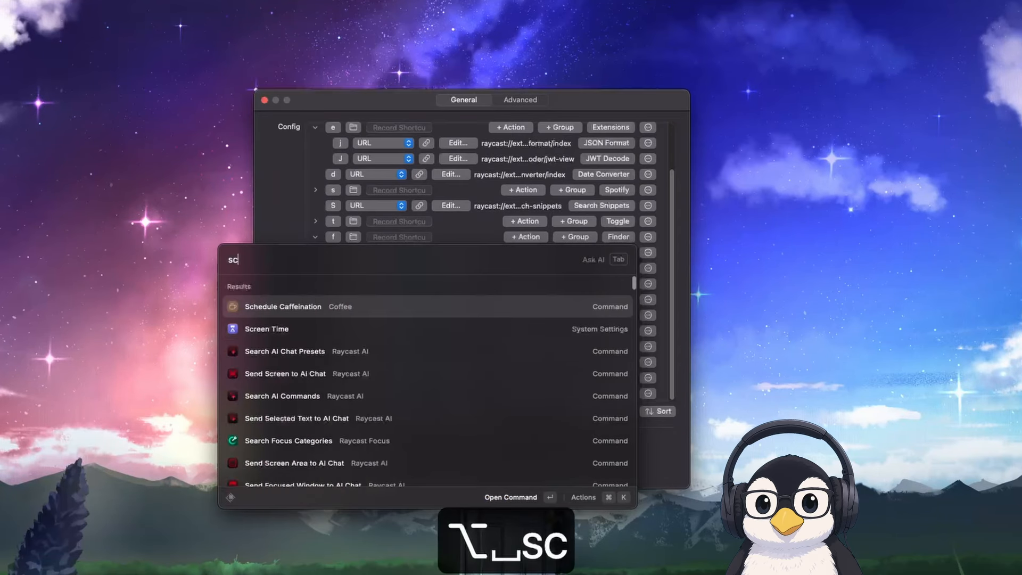
text(reenocr)
key(Down)
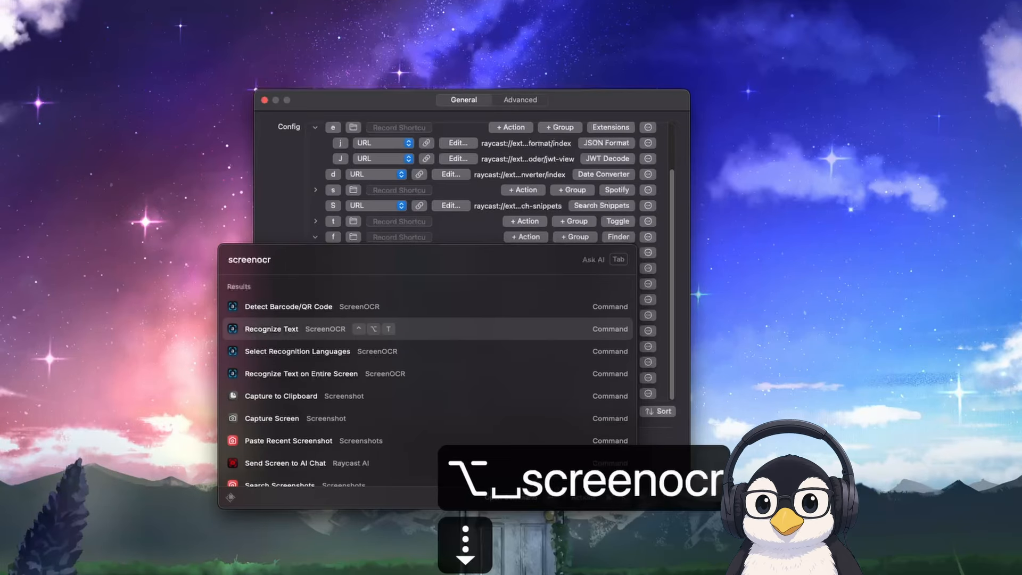
key(super+k)
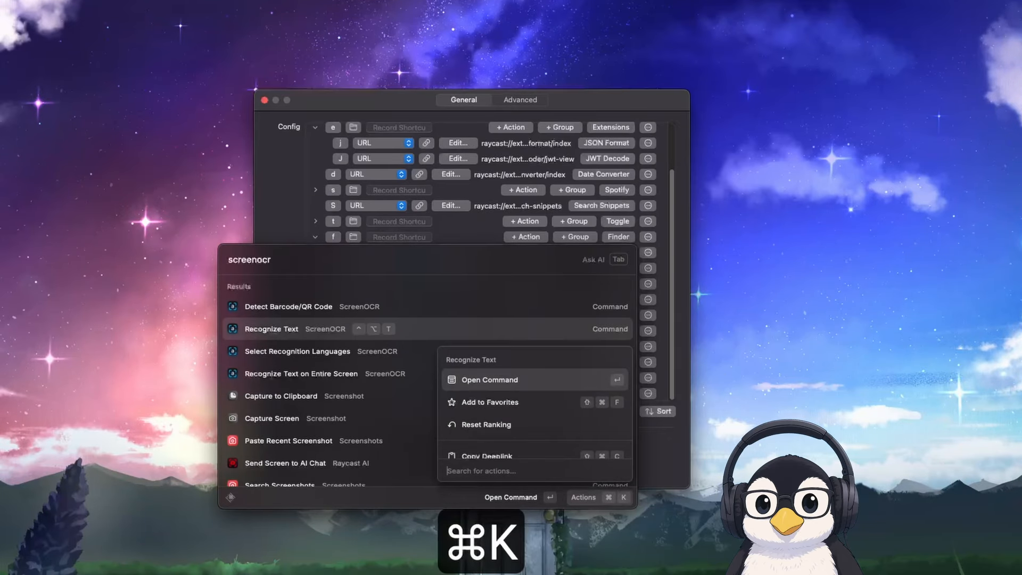
key(Escape)
key(Escape)
key(Escape)
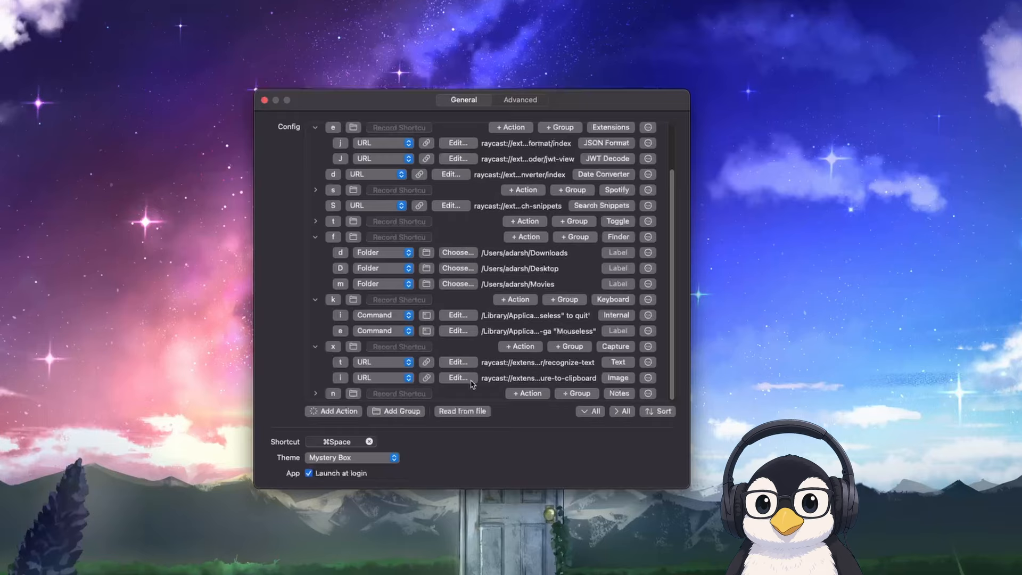
Start the Image action of Leader Key's Capture group and cancel the screen capture
key(super+space)
key(x)
key(i)
key(Escape)
key(Escape)
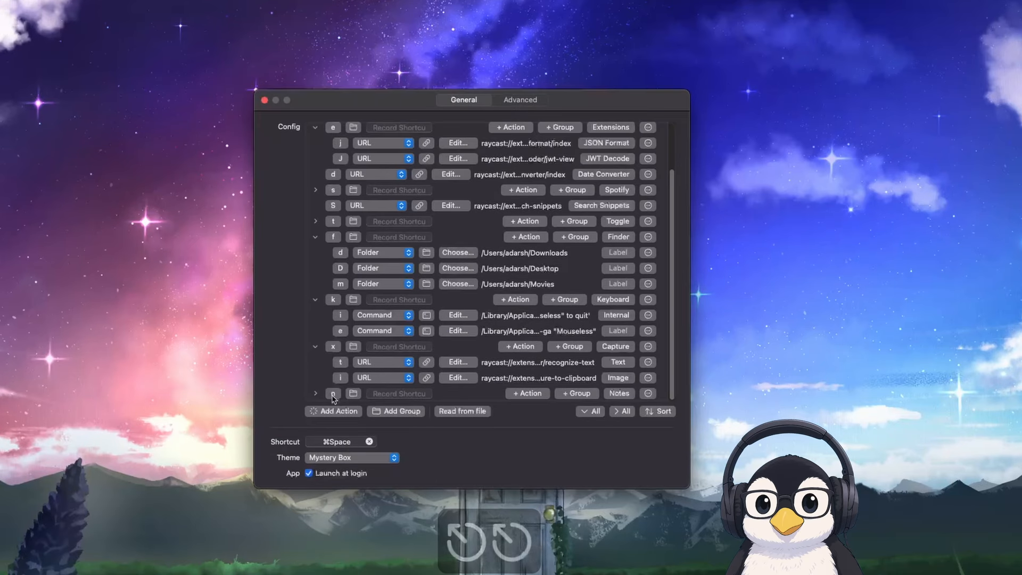
Expand the Notes group, create a new Raycast note through Leader Key containing "type anything", and close the note
click(315, 393)
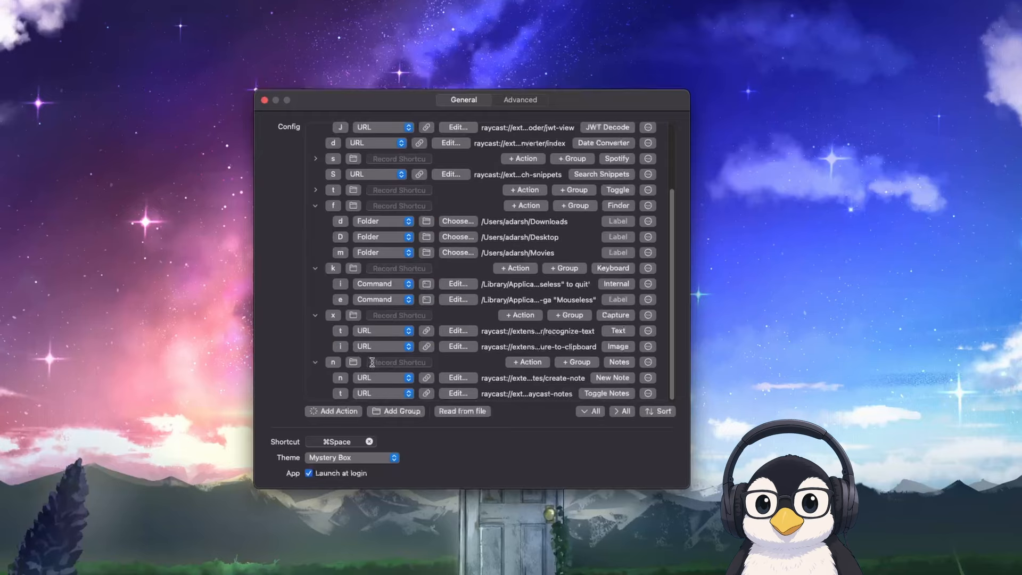
key(super+space)
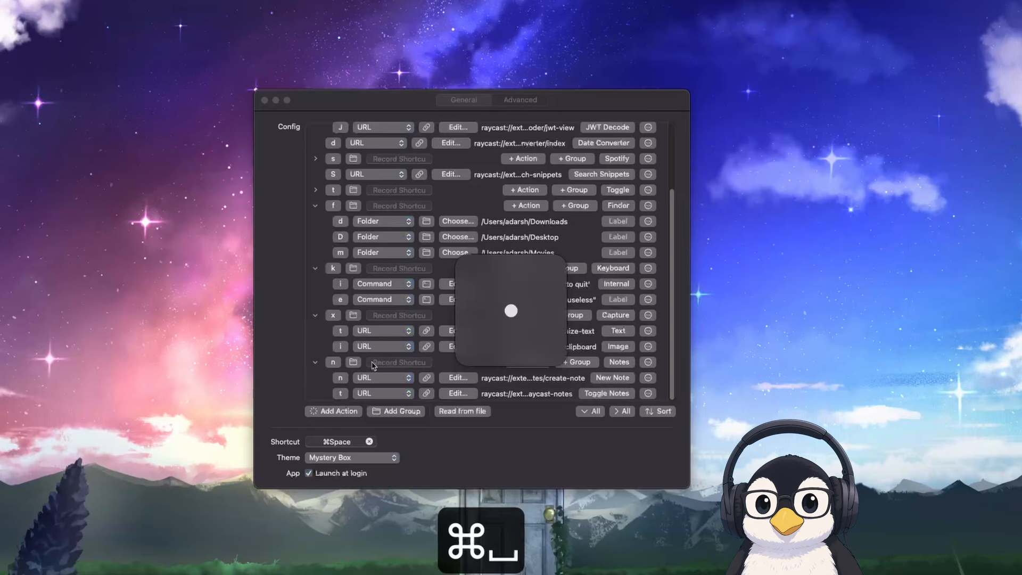
key(n)
key(n)
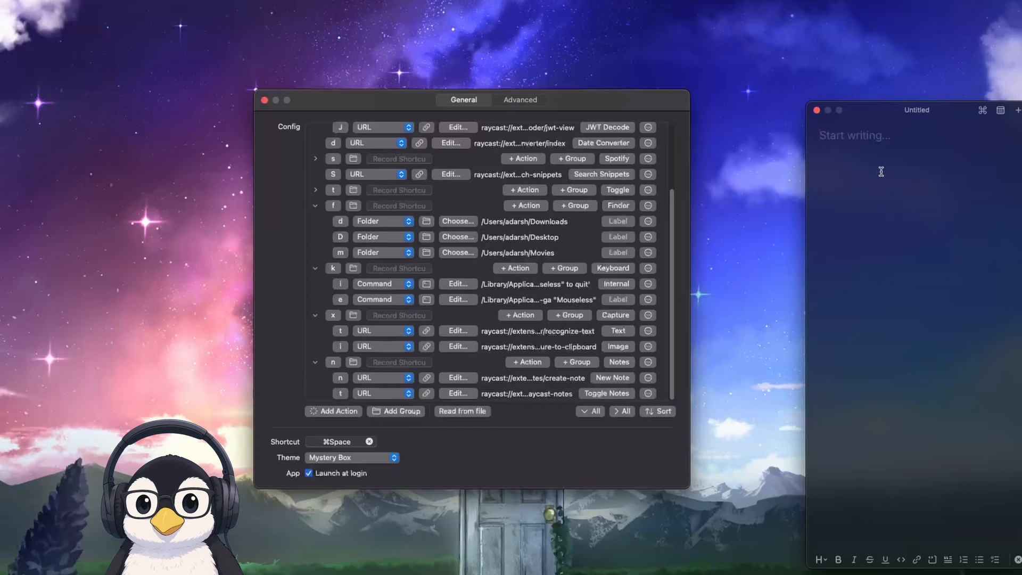
text(type anything)
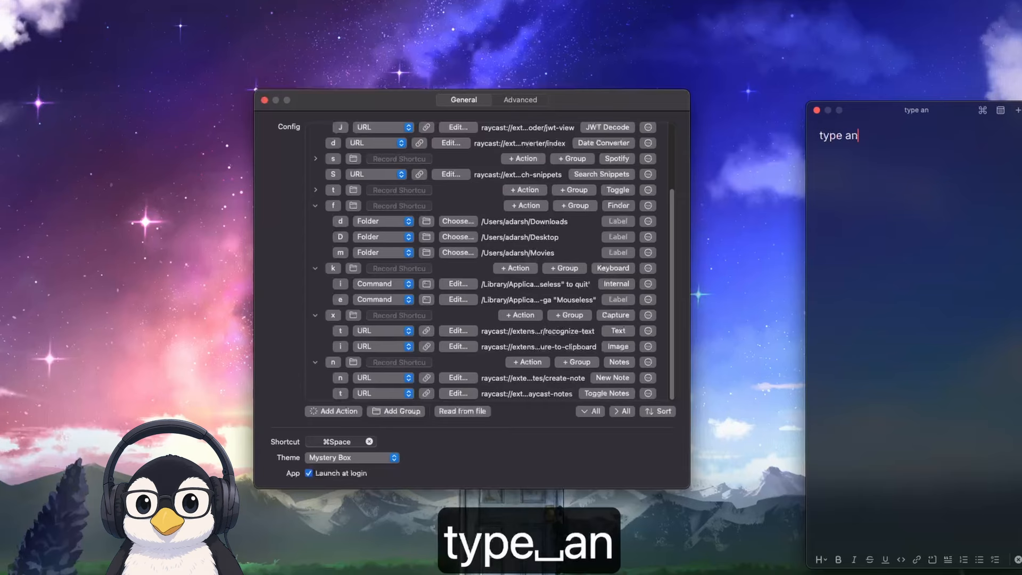
key(Escape)
key(Escape)
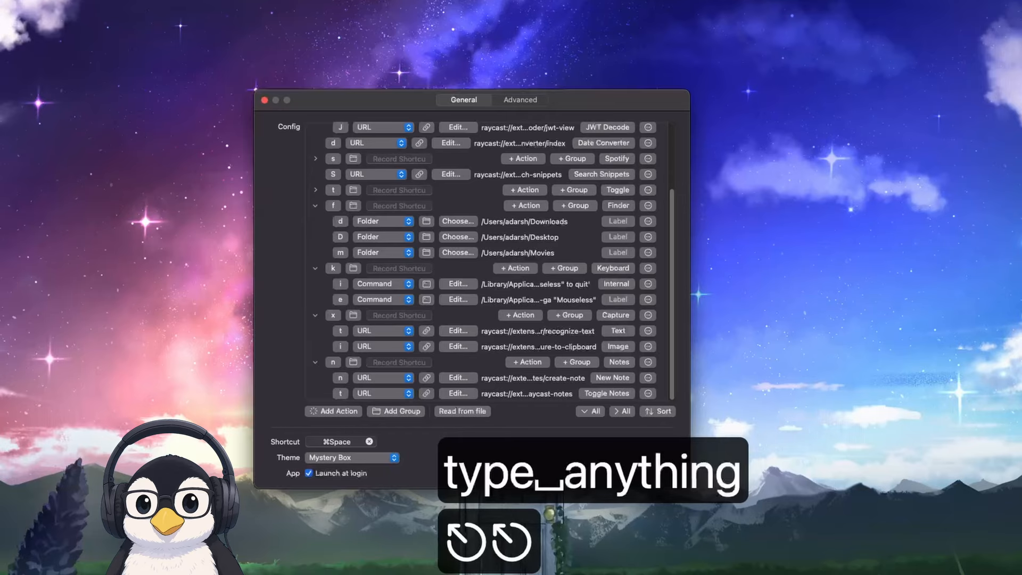
Show the "type anything" Raycast note with Leader Key's Toggle Notes action and move its window fully into view
key(super+space)
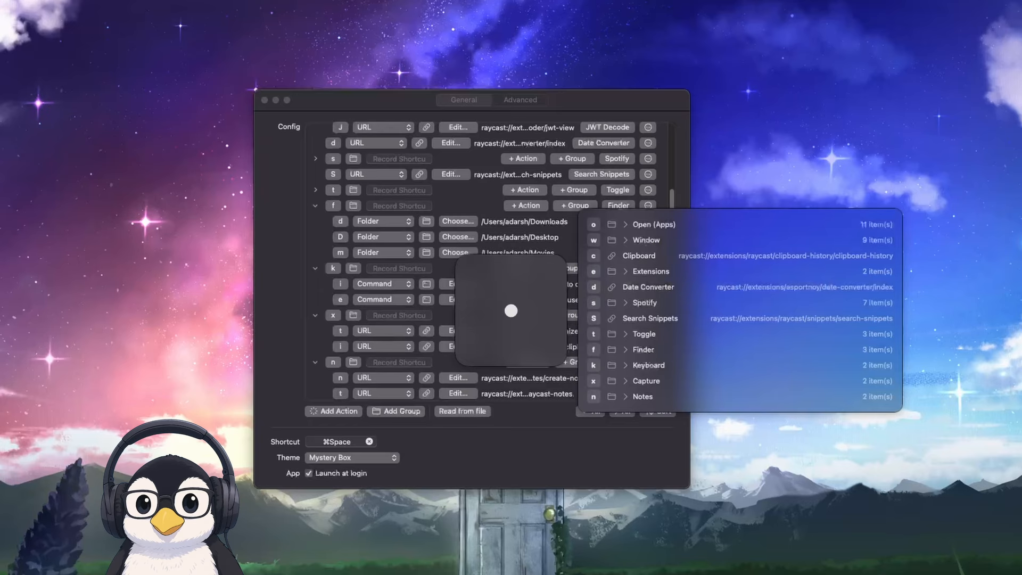
key(n)
key(t)
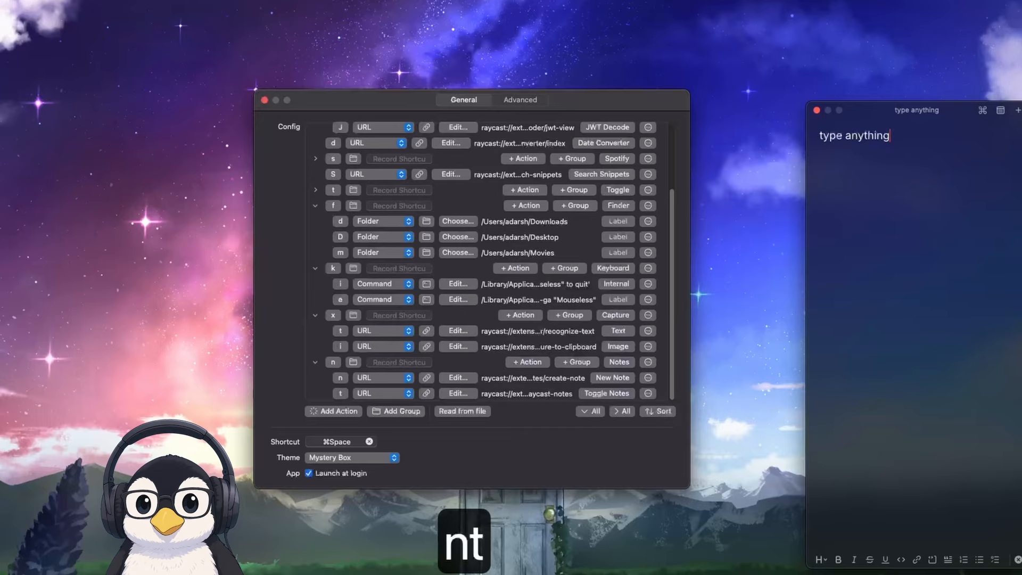
drag(895, 136, 812, 139)
click(888, 139)
drag(911, 118, 873, 122)
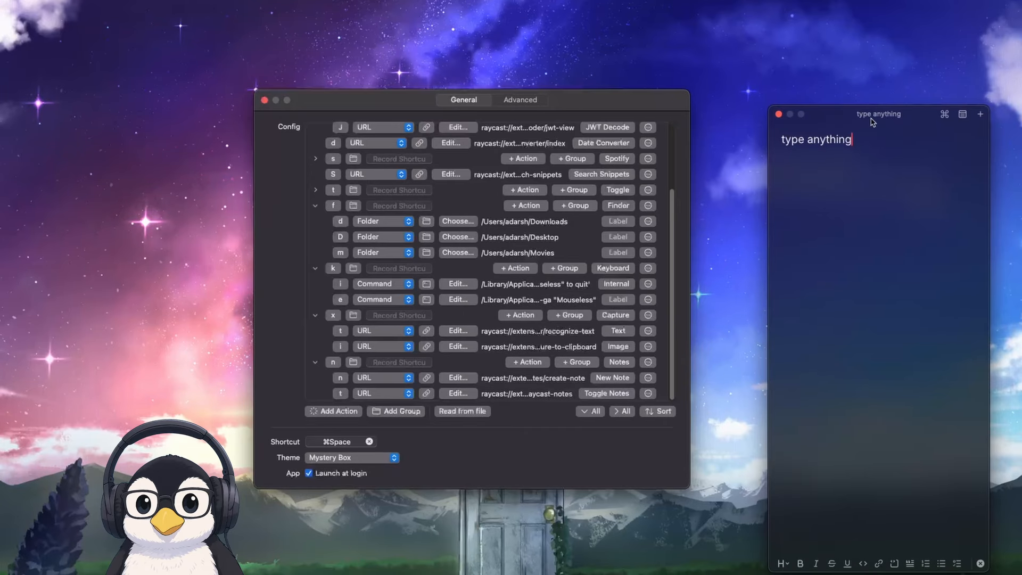
View the list of saved Raycast notes and return to the "type anything" note
key(super+p)
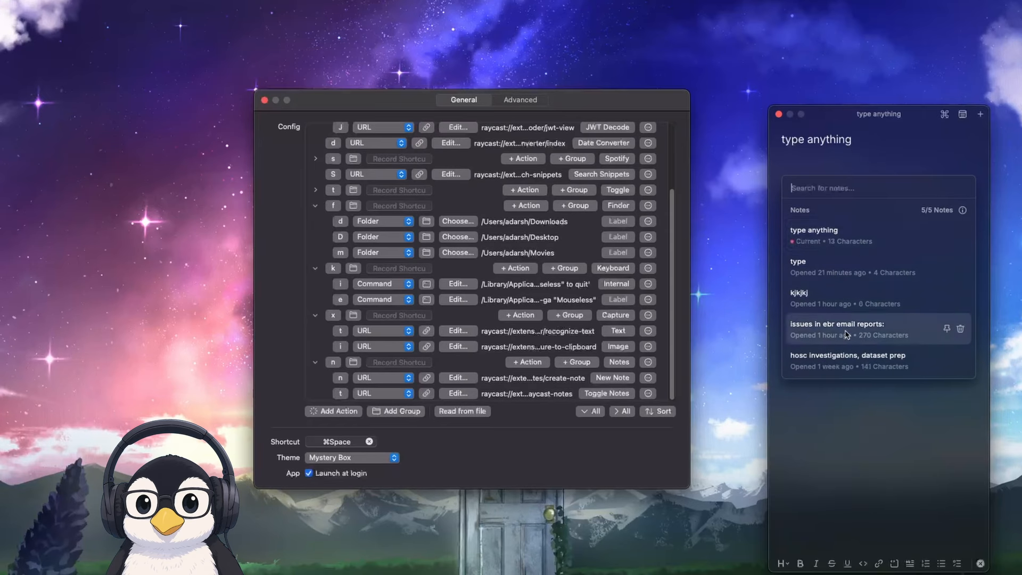
click(866, 143)
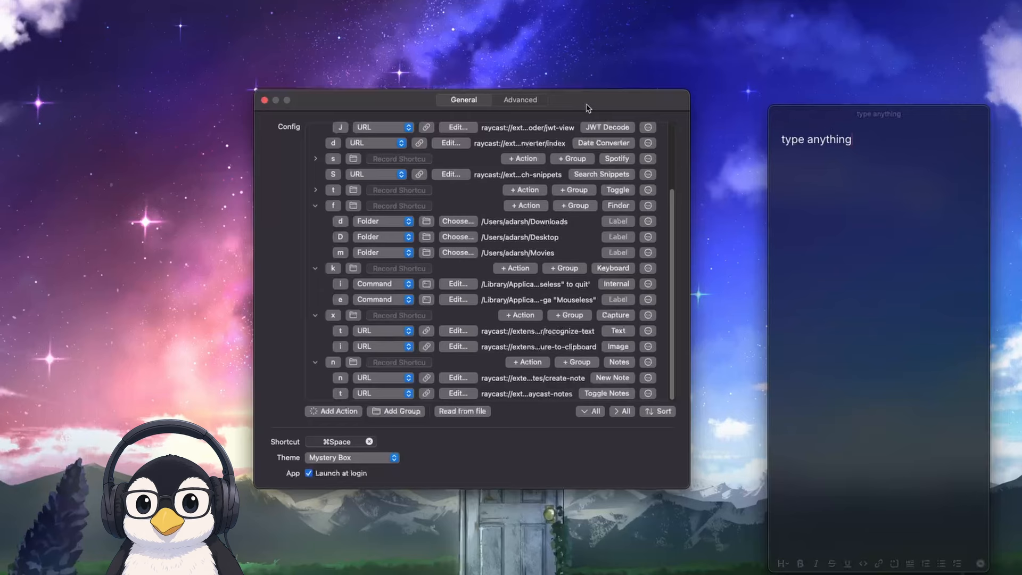
Switch to the terminal workspace, close the floating Raycast note there and return to the Leader Key settings workspace
key(alt+d)
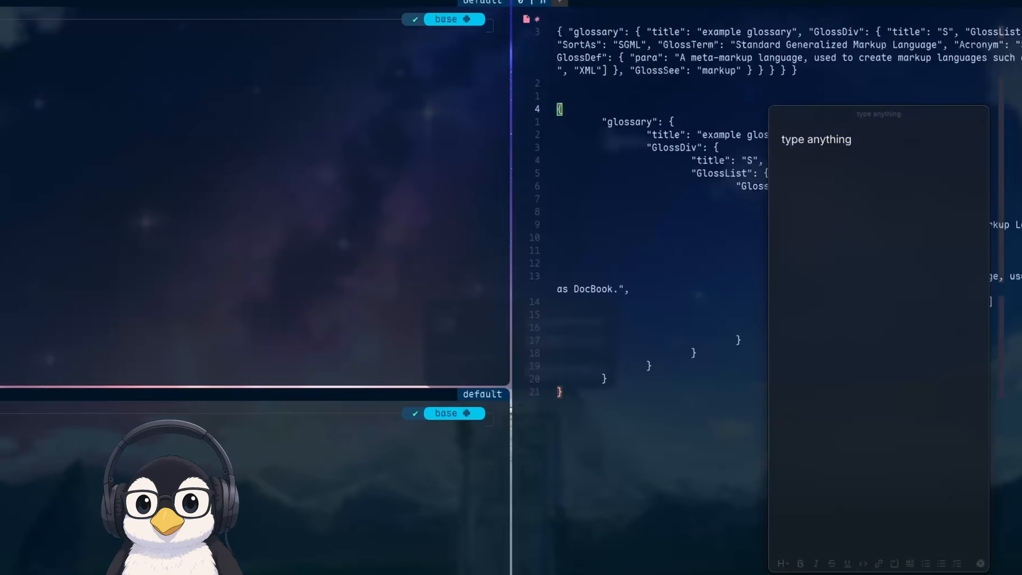
click(859, 147)
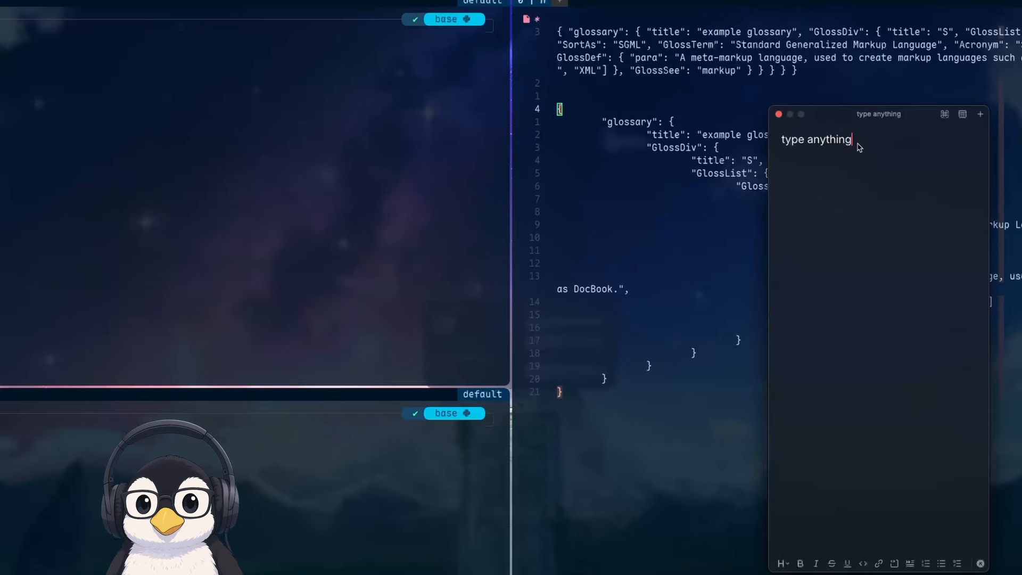
key(Escape)
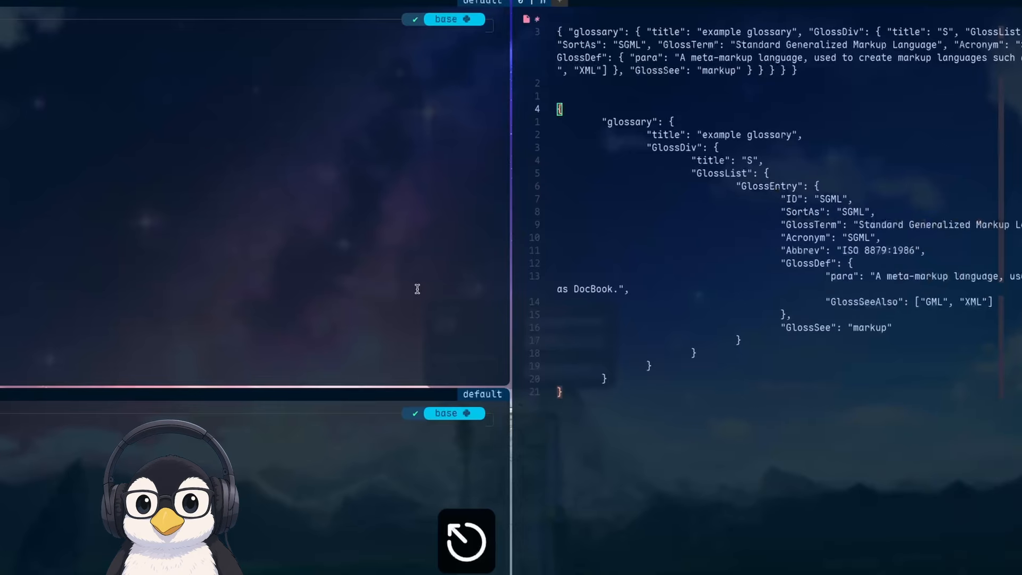
key(alt+a)
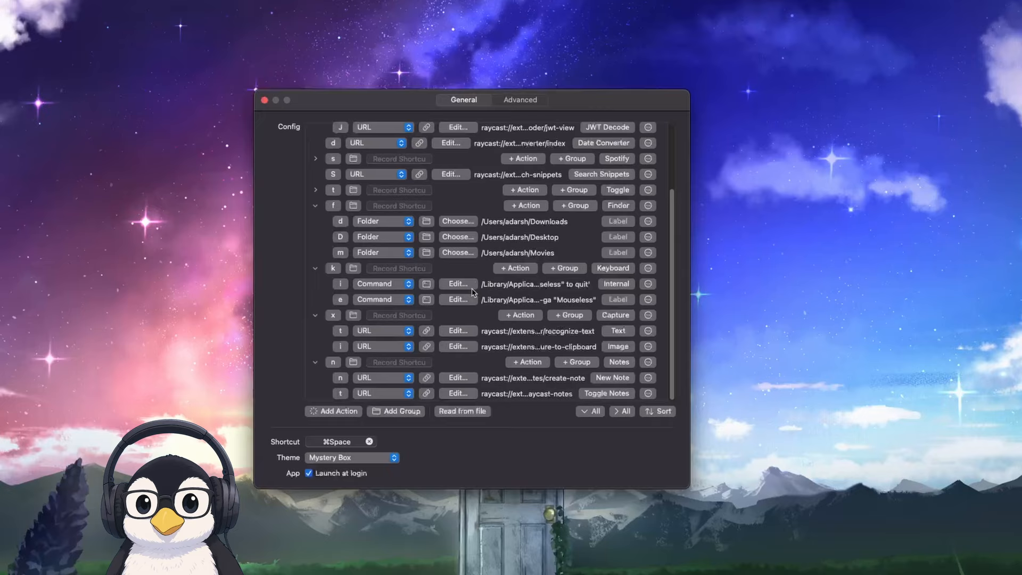
Expand the Window group in the Leader Key configuration
scroll(452, 330, up, 5)
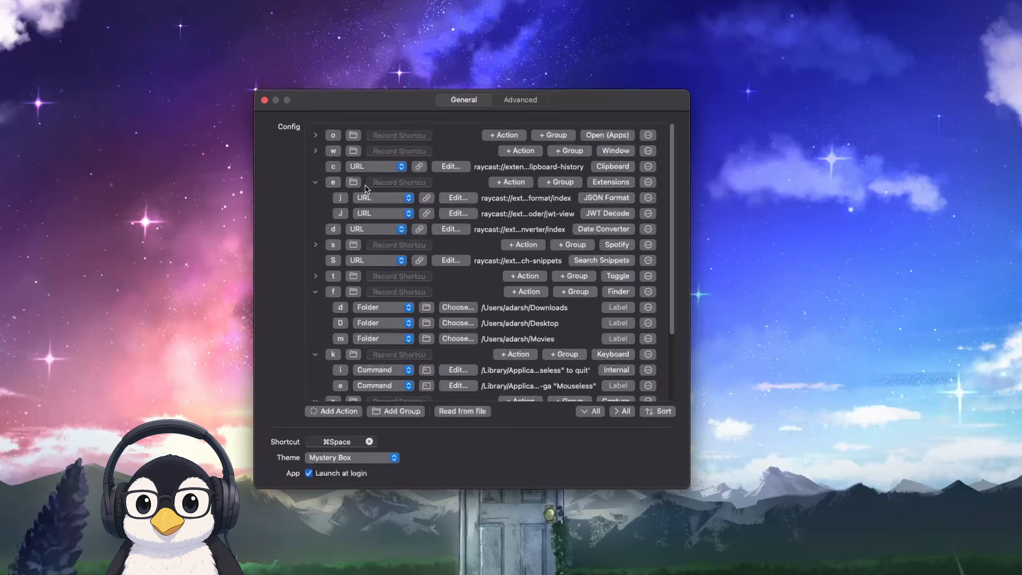
click(315, 151)
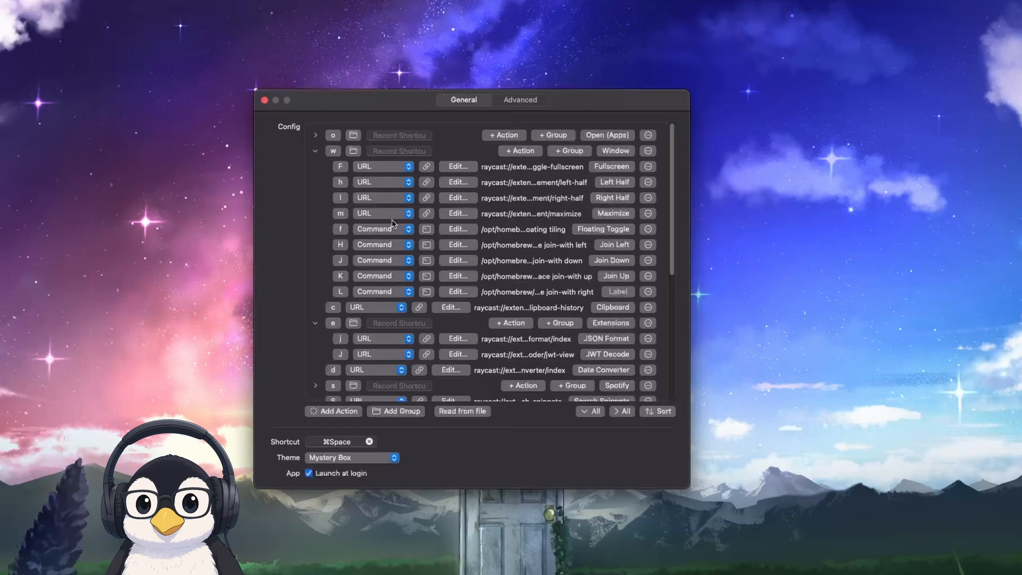
scroll(391, 225, down, 1)
Label the Window group's L command (join-with right) "Join Down"
click(618, 271)
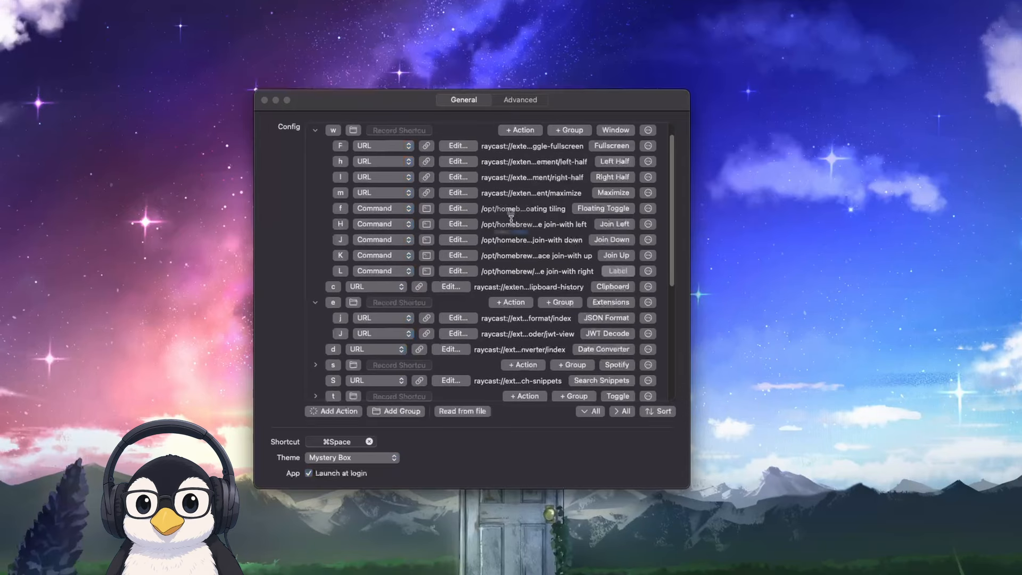
text(Join {)
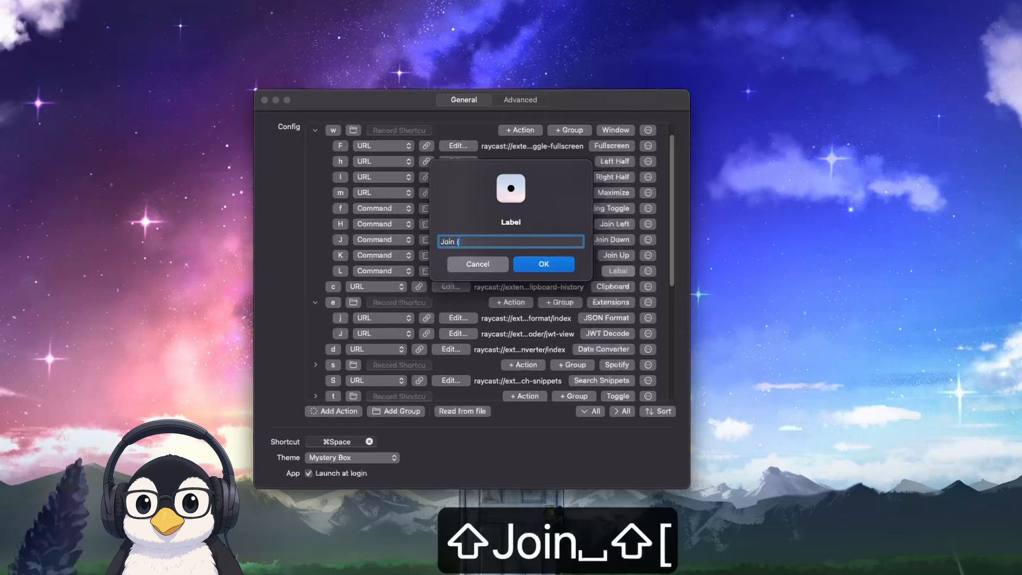
key(BackSpace)
text(Down)
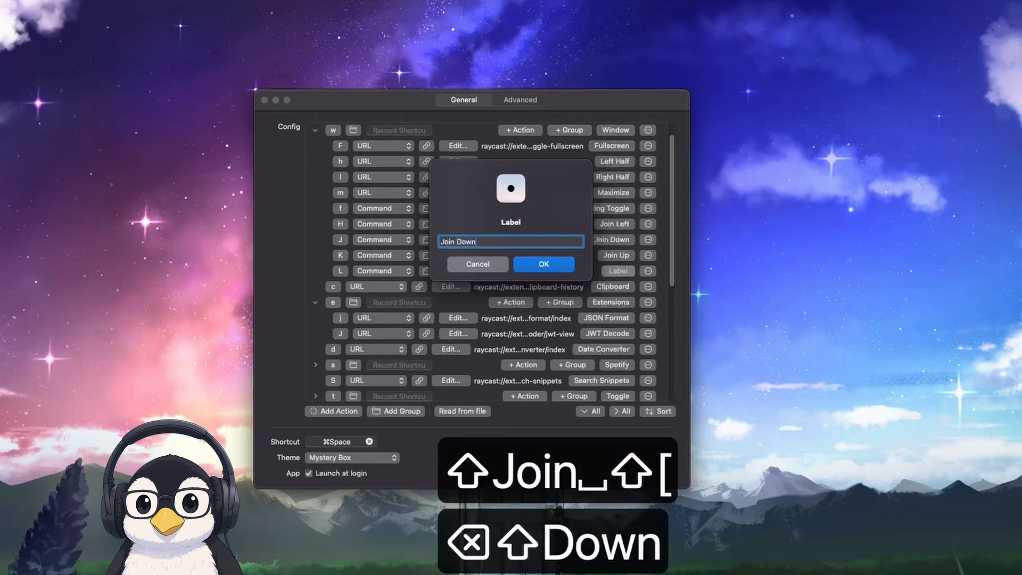
click(548, 268)
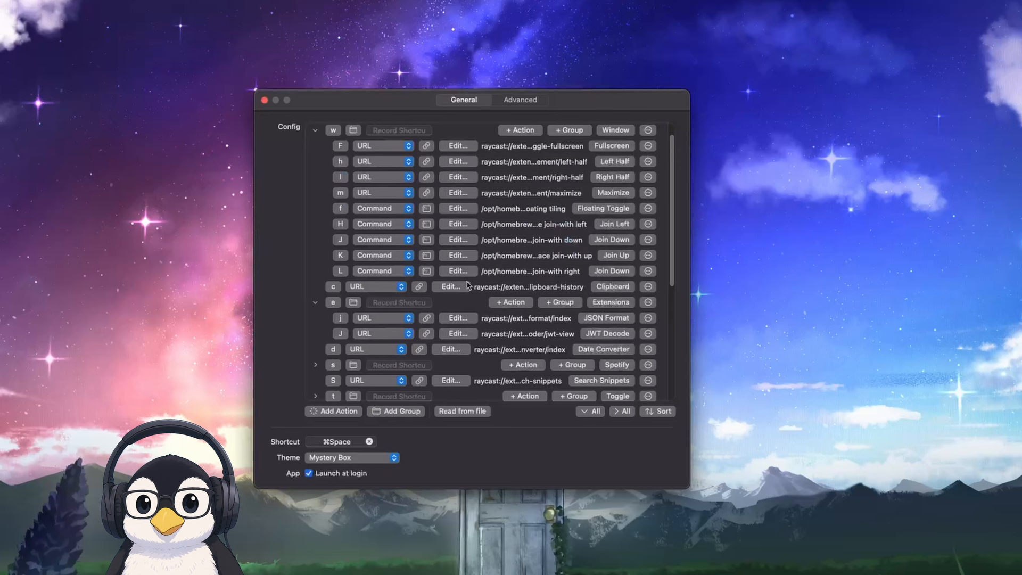
Change the label of the Window group's L command to "Join Right"
click(612, 270)
click(487, 240)
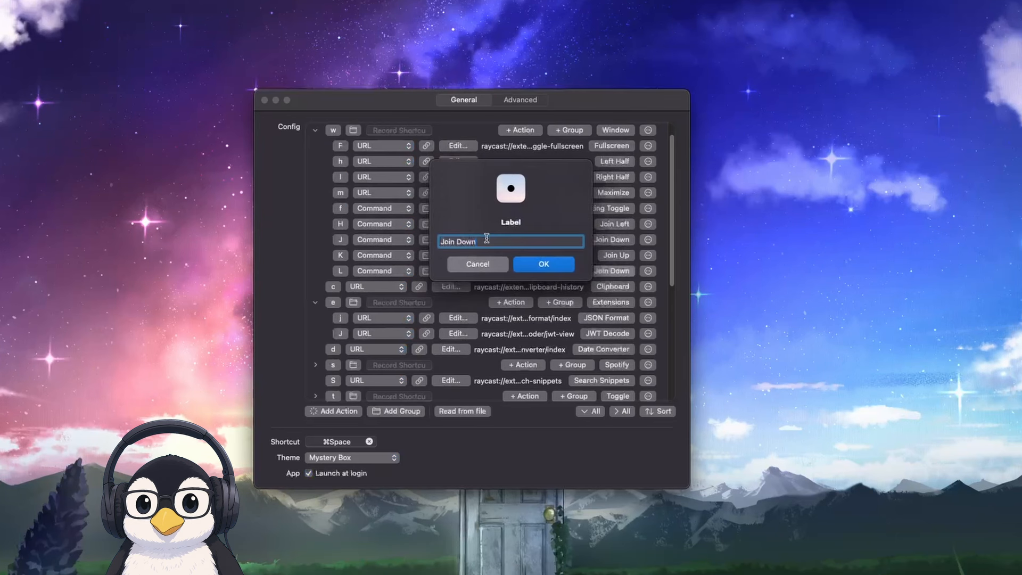
key(alt+BackSpace)
text(Rigt)
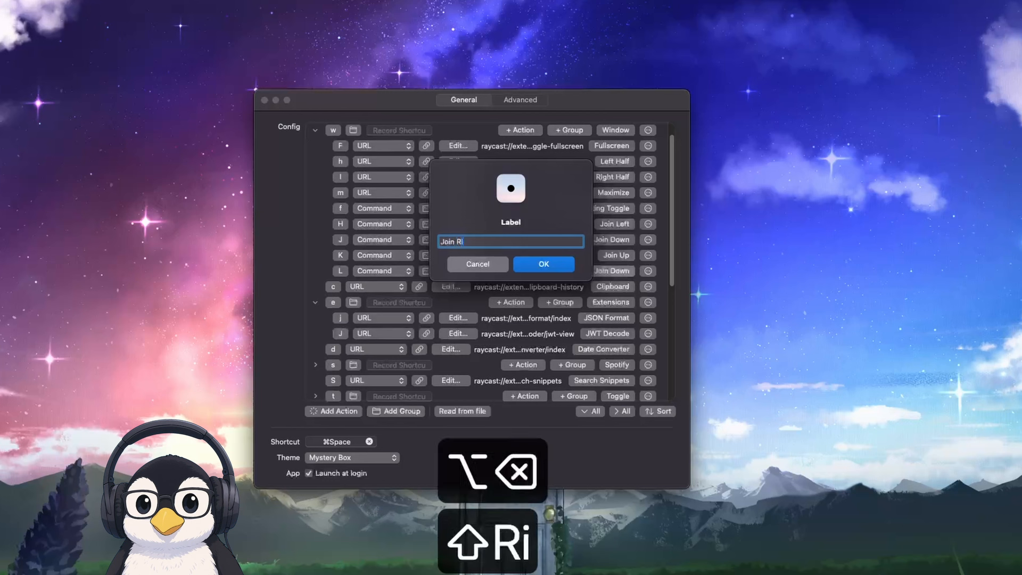
key(BackSpace)
text(ht)
key(Return)
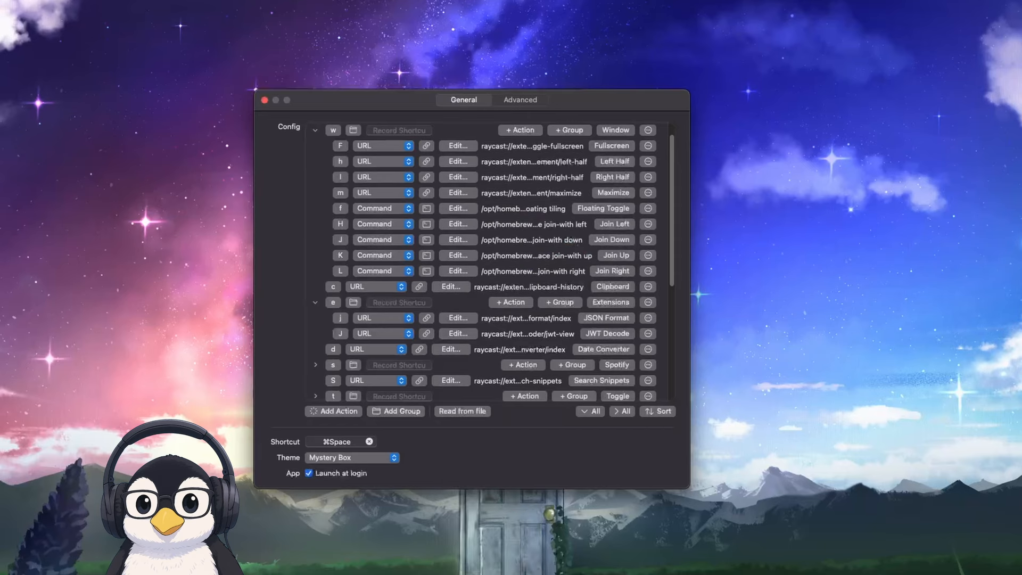
View the actions of Leader Key's Extensions group in the cheatsheet and dismiss Leader Key
key(super+space)
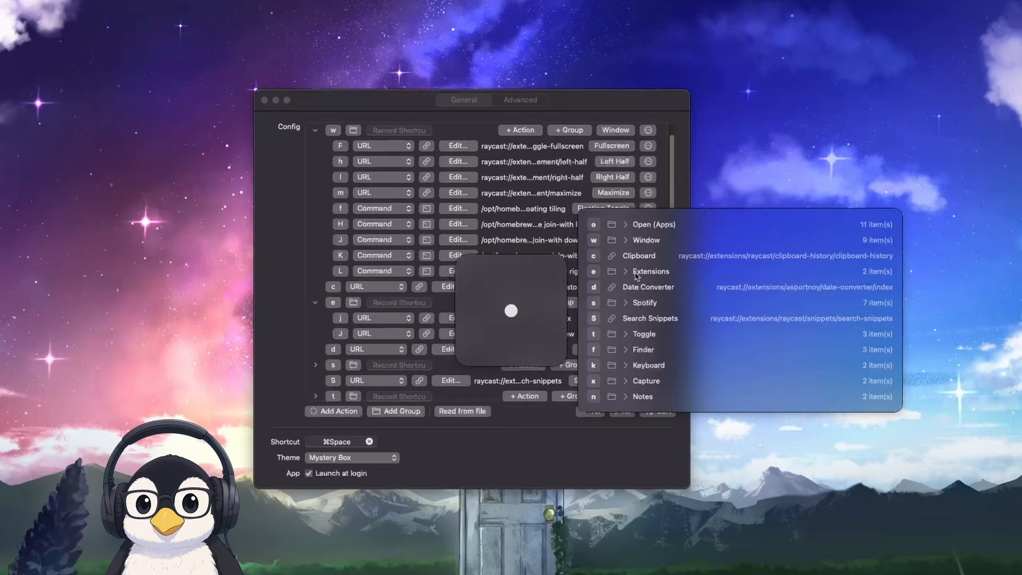
key(e)
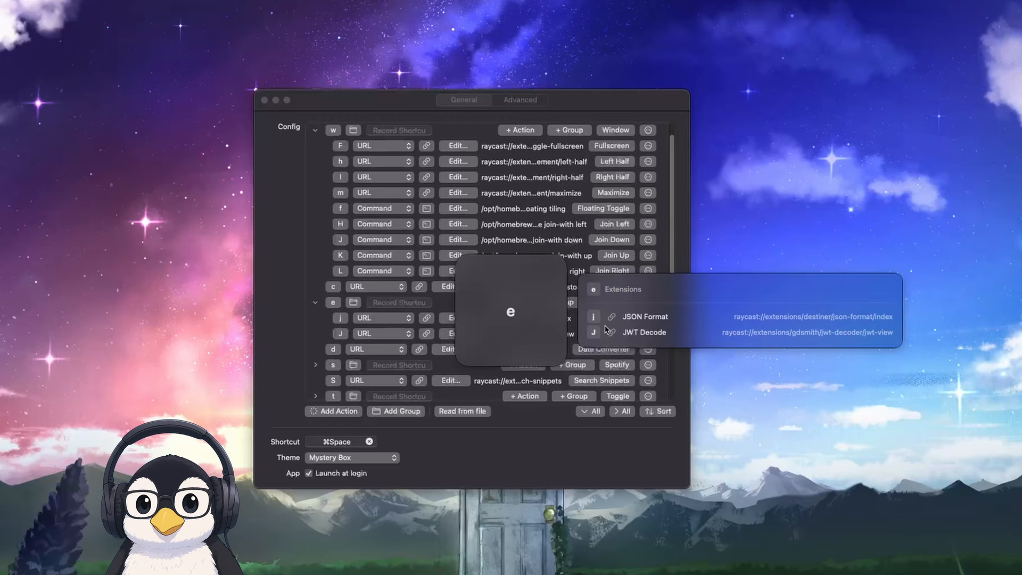
key(Escape)
key(Escape)
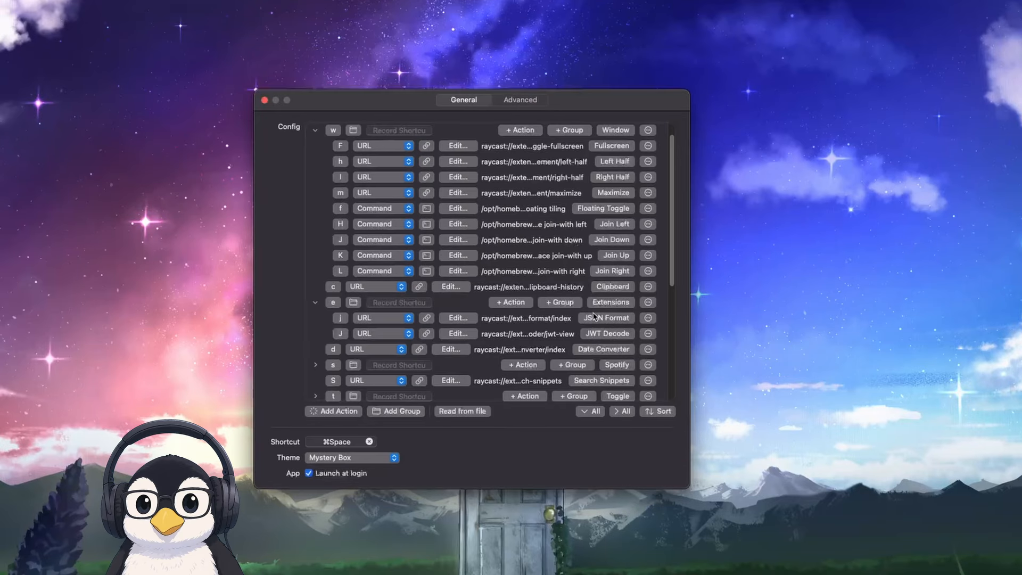
Open the Toggle group through Leader Key
key(super+space)
key(t)
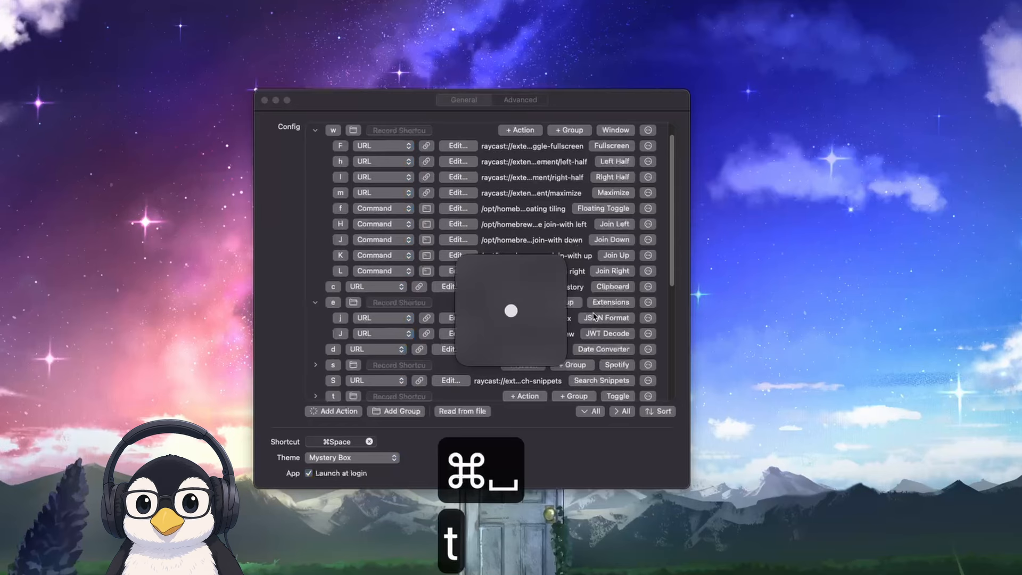